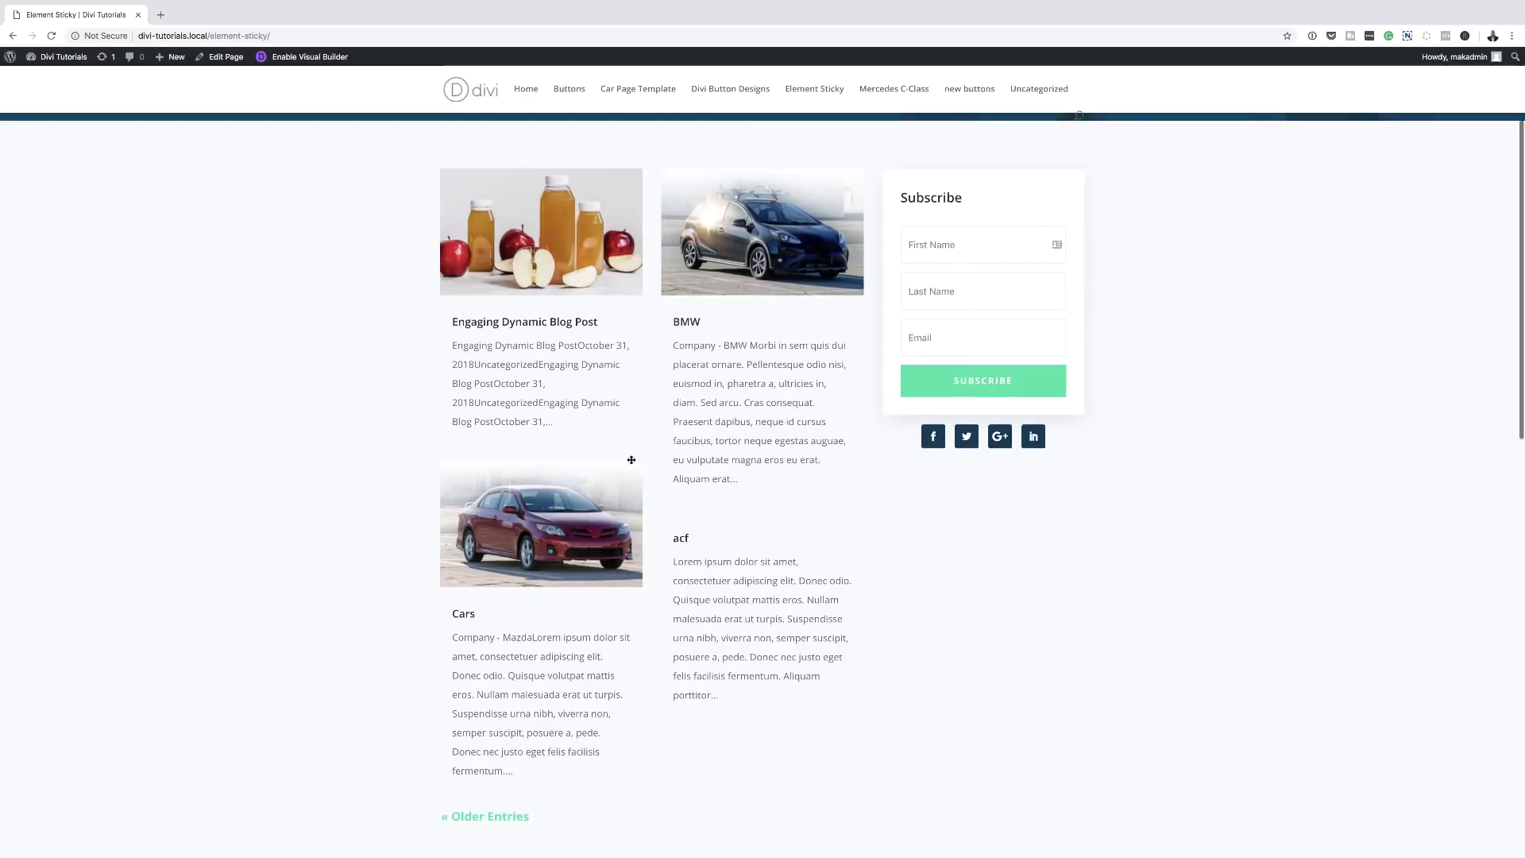
Scroll the demo page down to Contact Us and back up to watch the sticky subscribe box
scroll(632, 460, down, 6)
scroll(632, 460, down, 8)
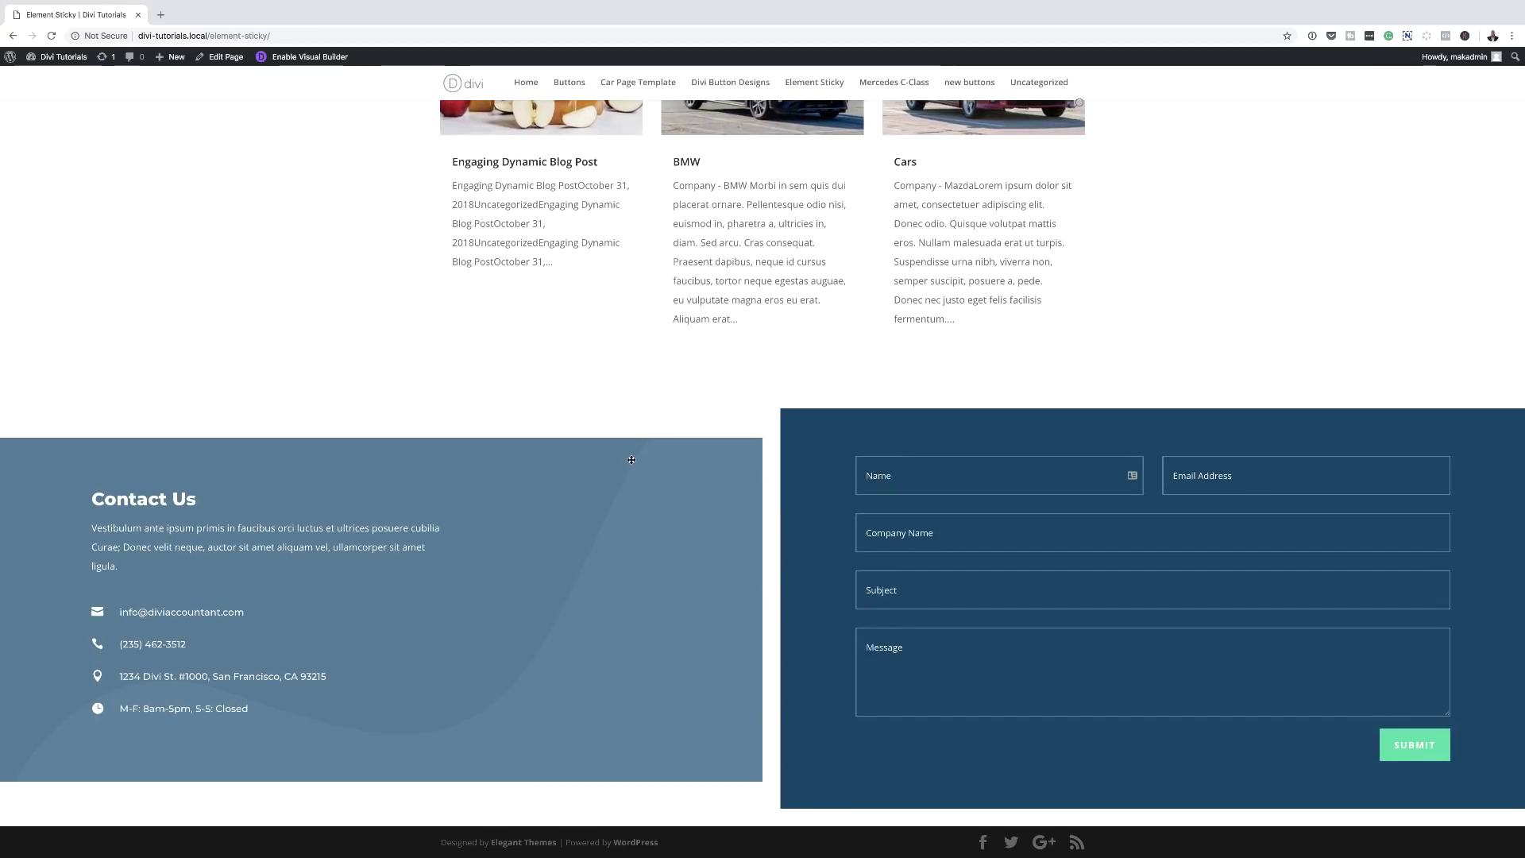
scroll(629, 453, up, 8)
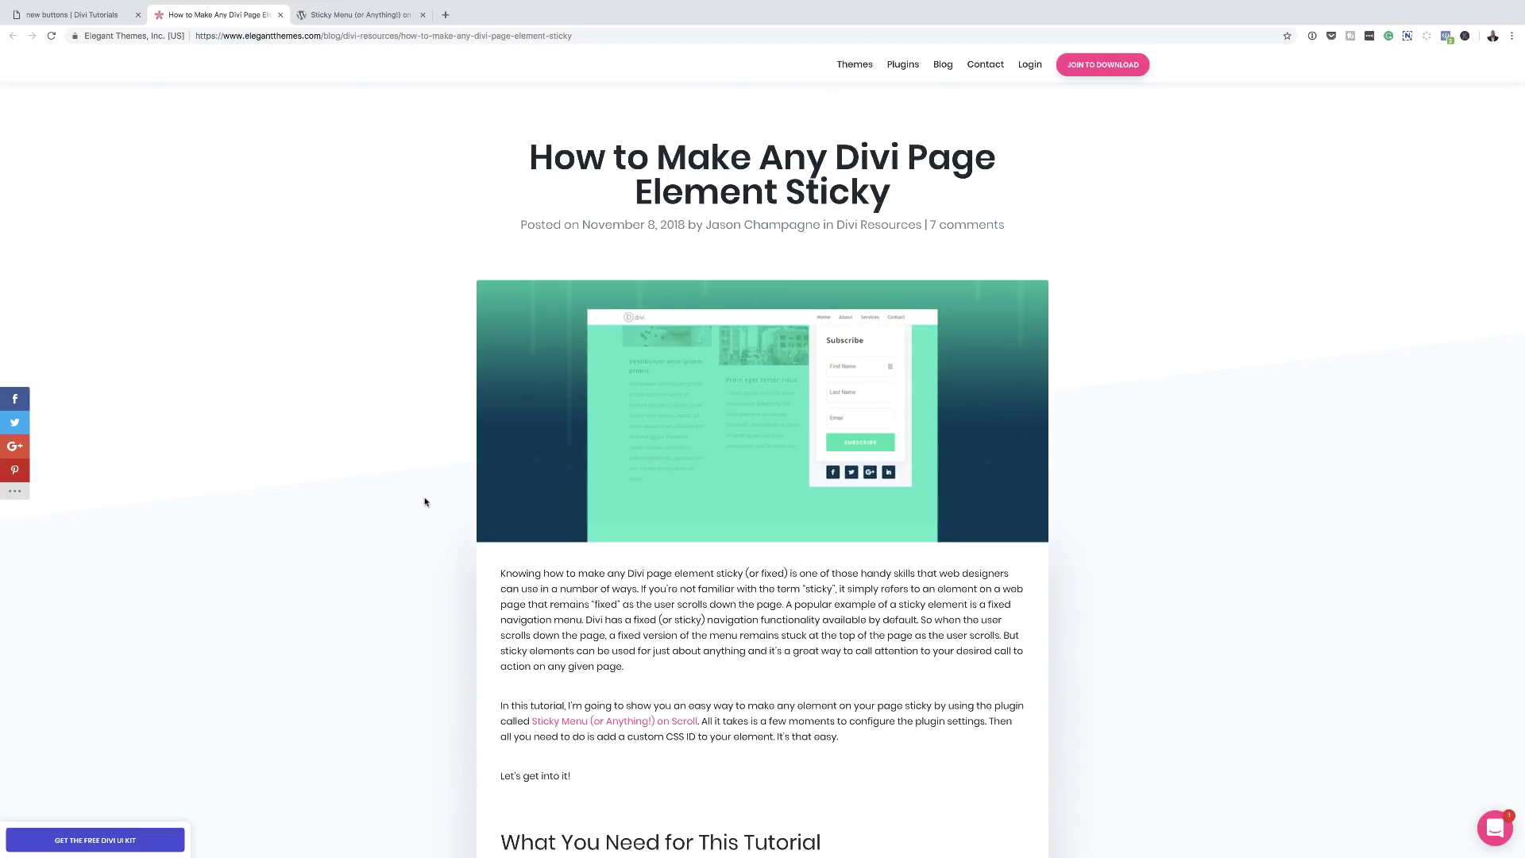
Read the article's 'What You Need for This Tutorial' list, then close the article tab
scroll(429, 513, down, 3)
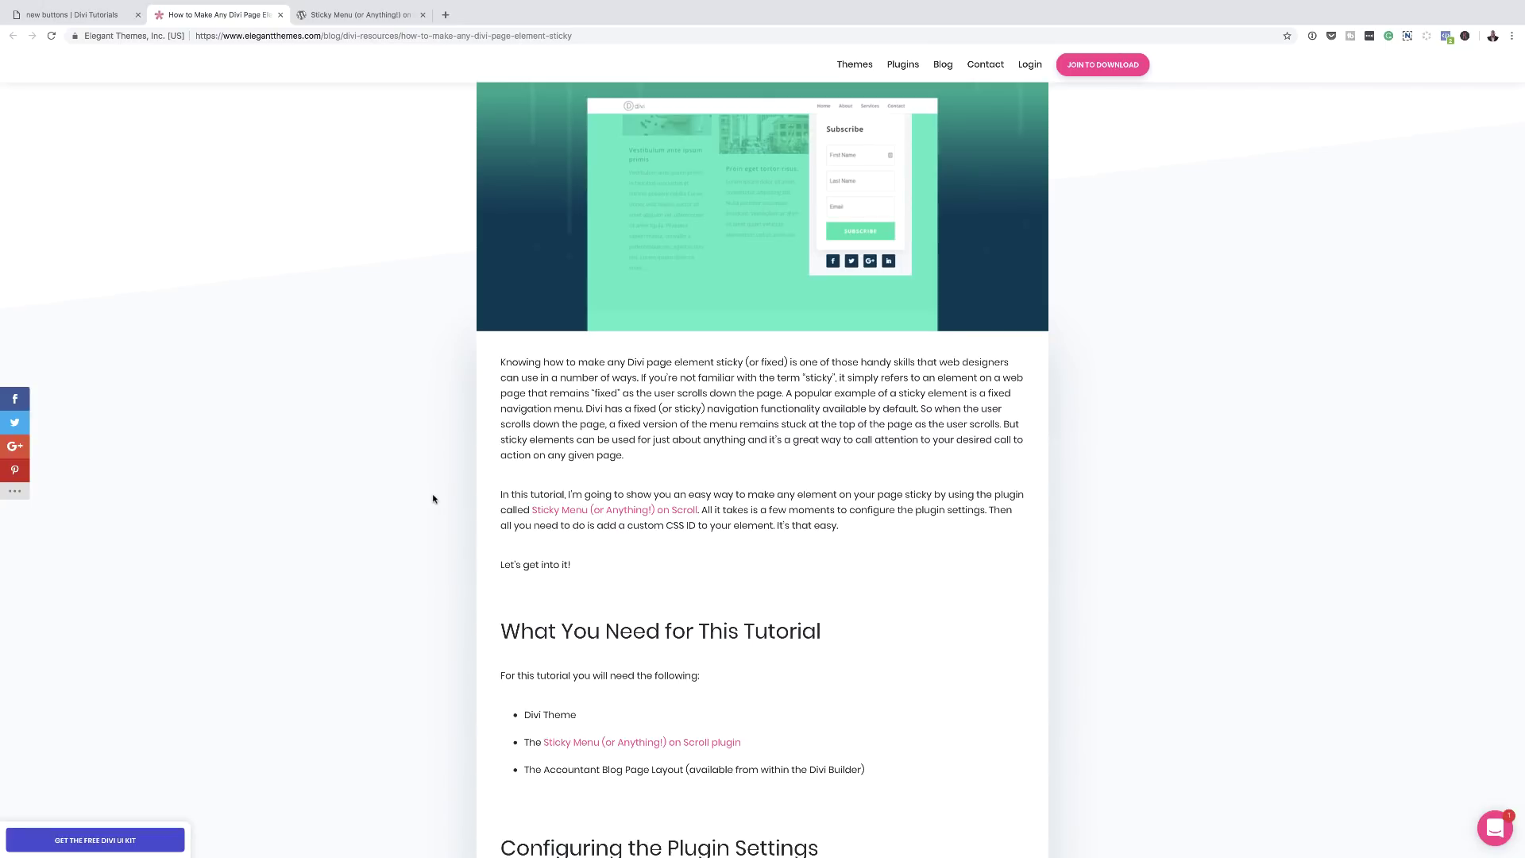
key(ctrl+w)
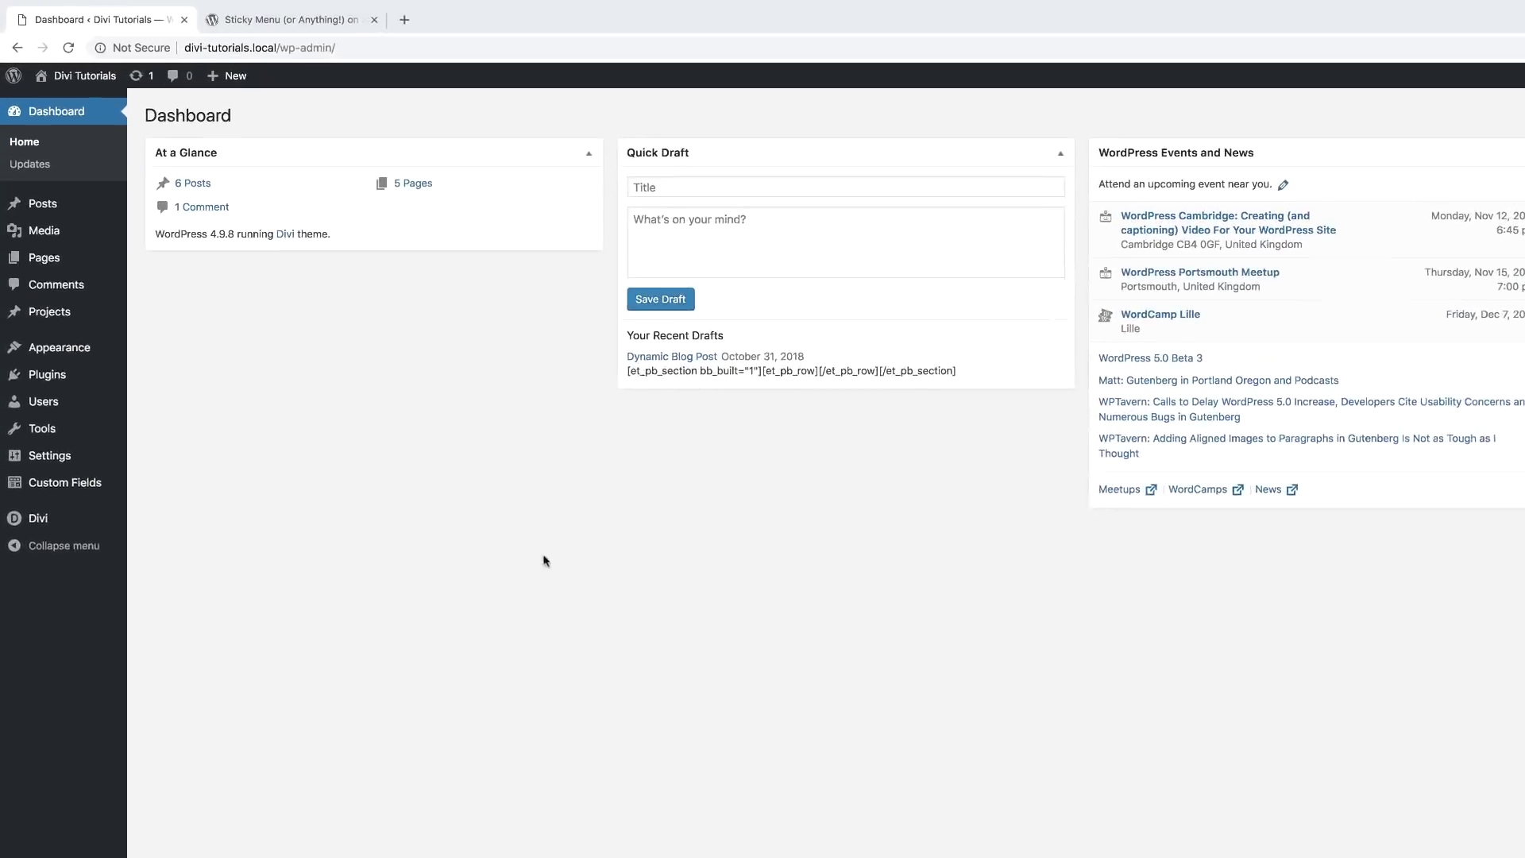
Add a new page titled 'Element Sticky' and enable the Divi Builder on it
mouse_move(56, 262)
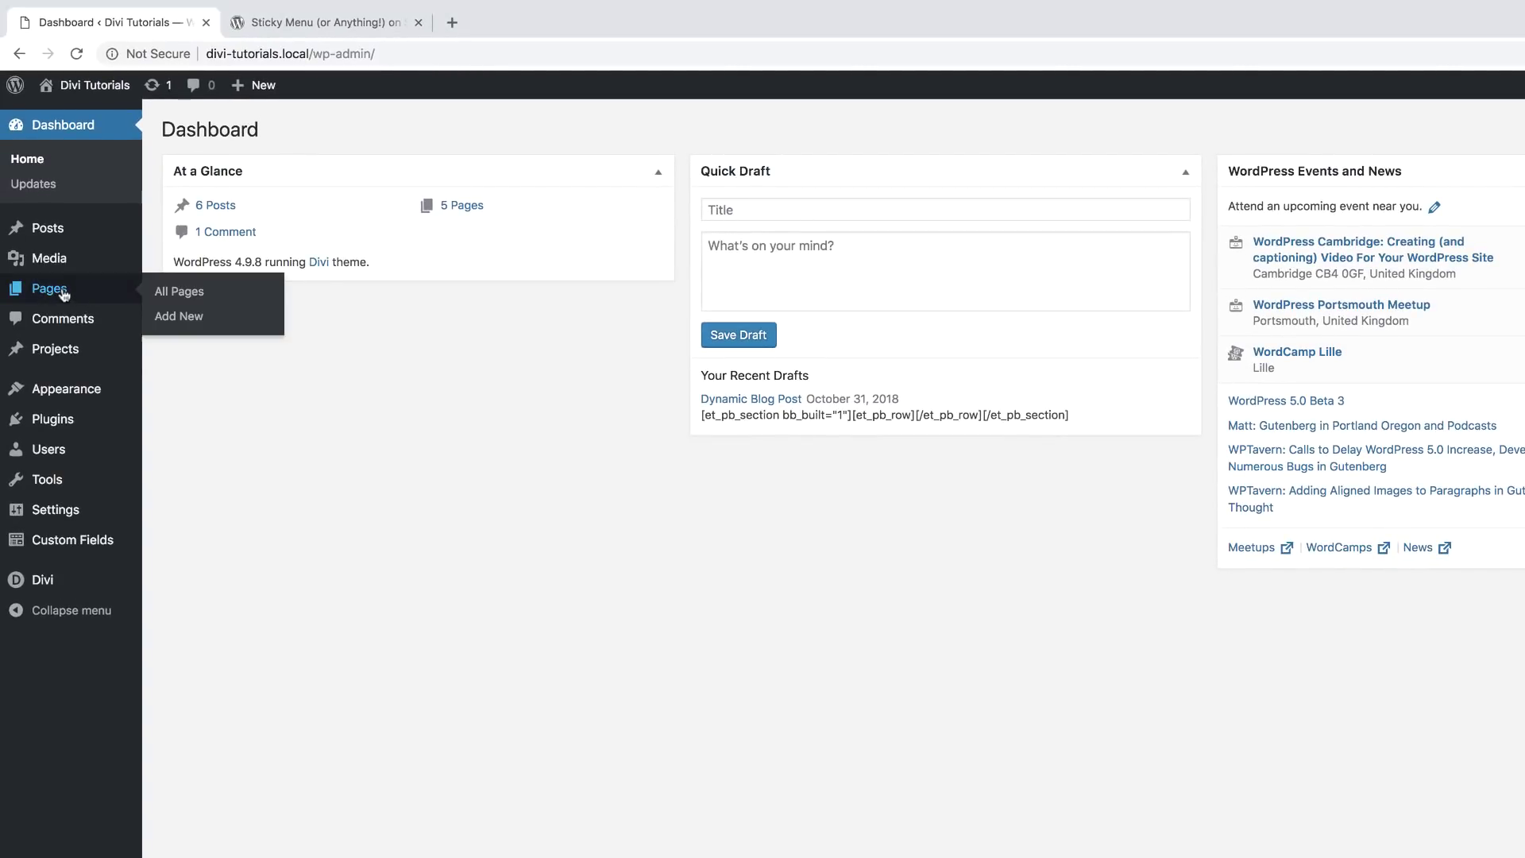
click(183, 317)
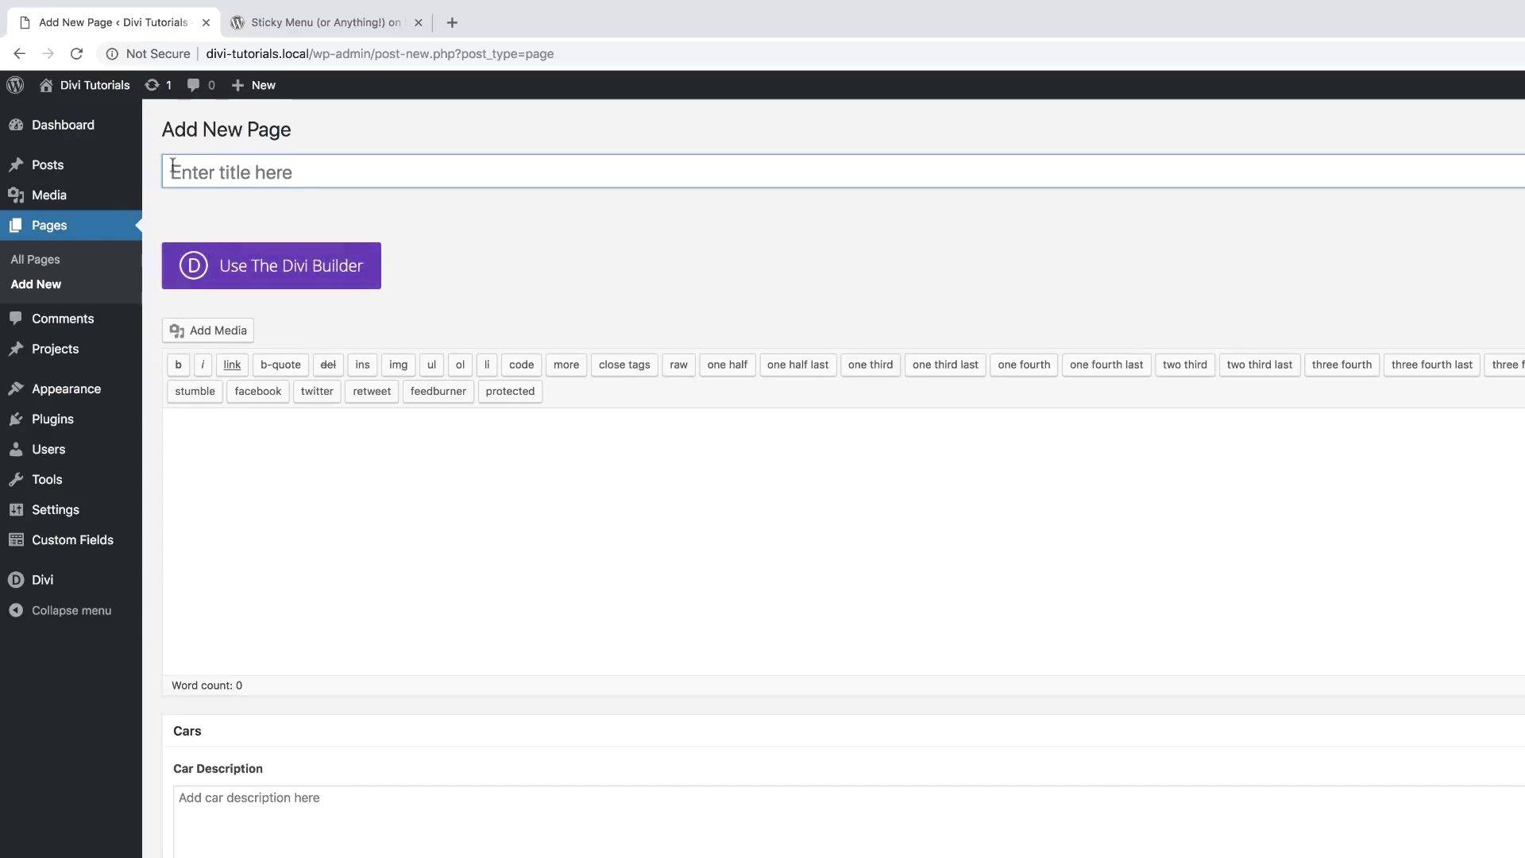
text(Element Sticky)
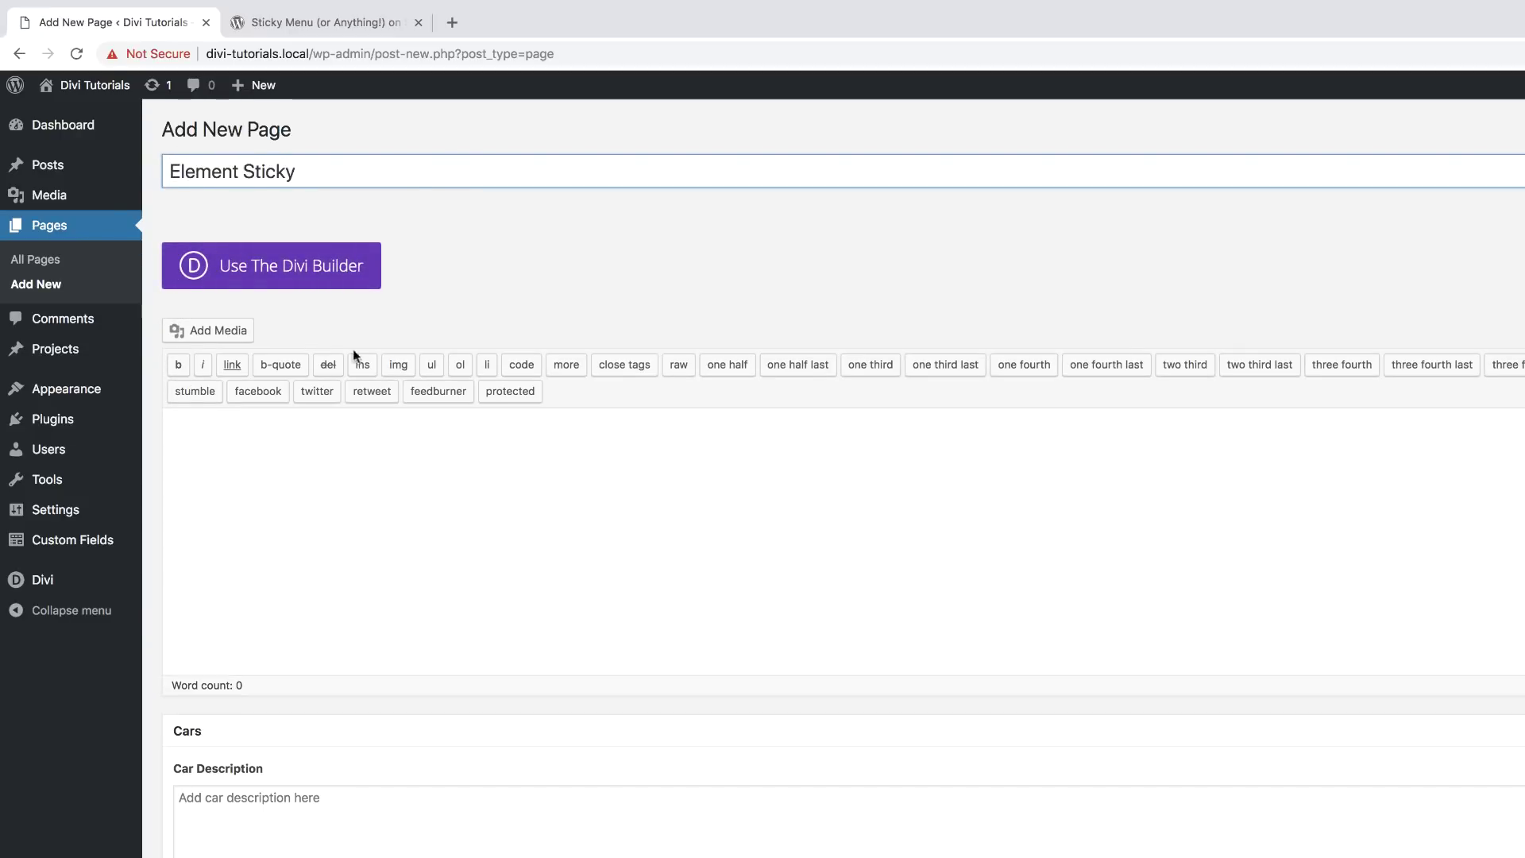
click(275, 265)
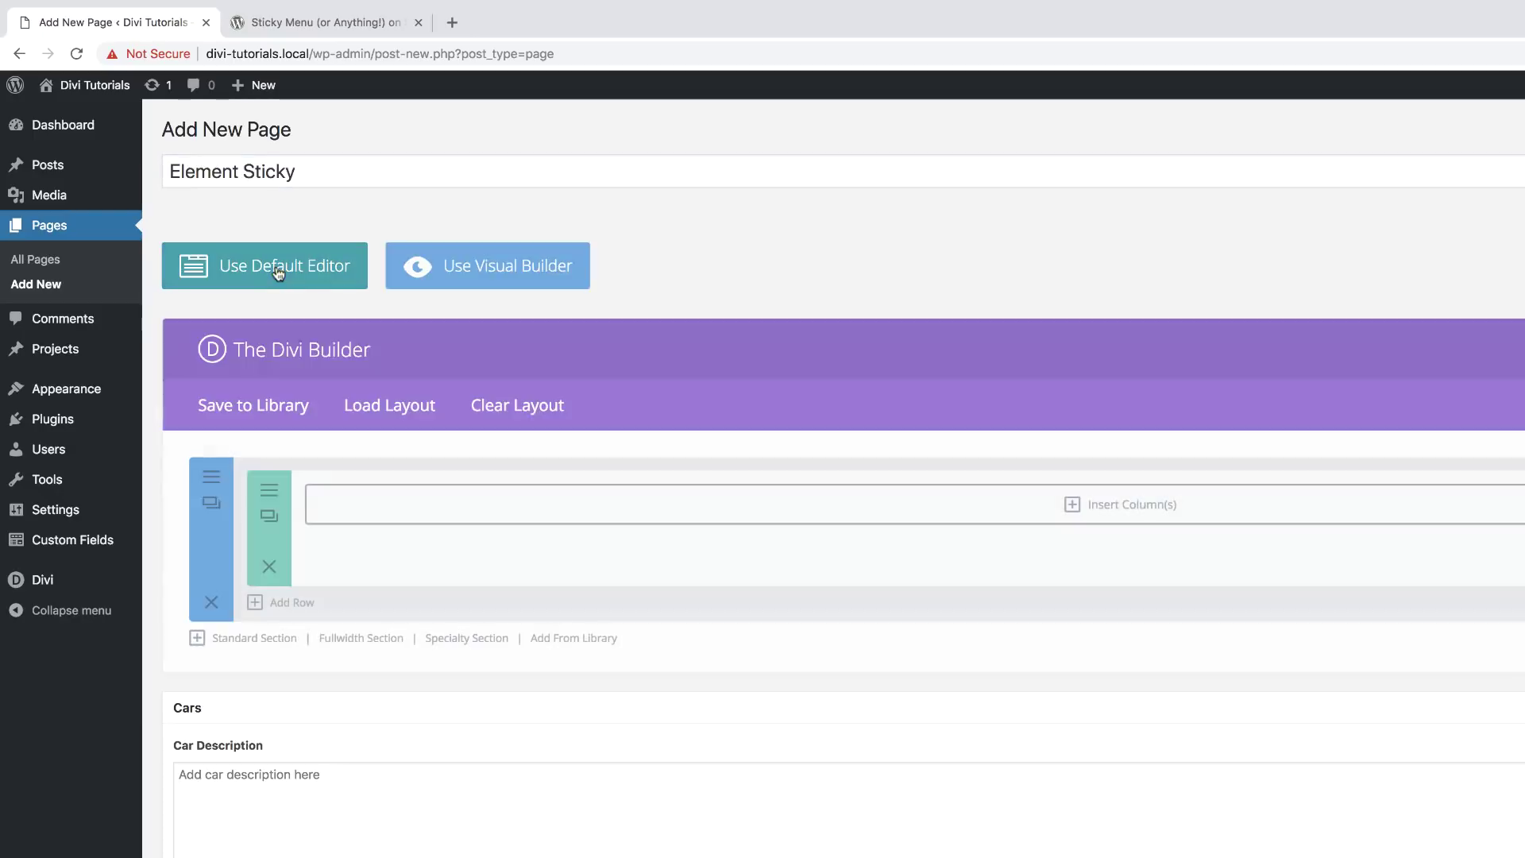
In the Visual Builder, load the Business premade layout 'Accountant Blog Page', found by searching 'accountant'
click(489, 276)
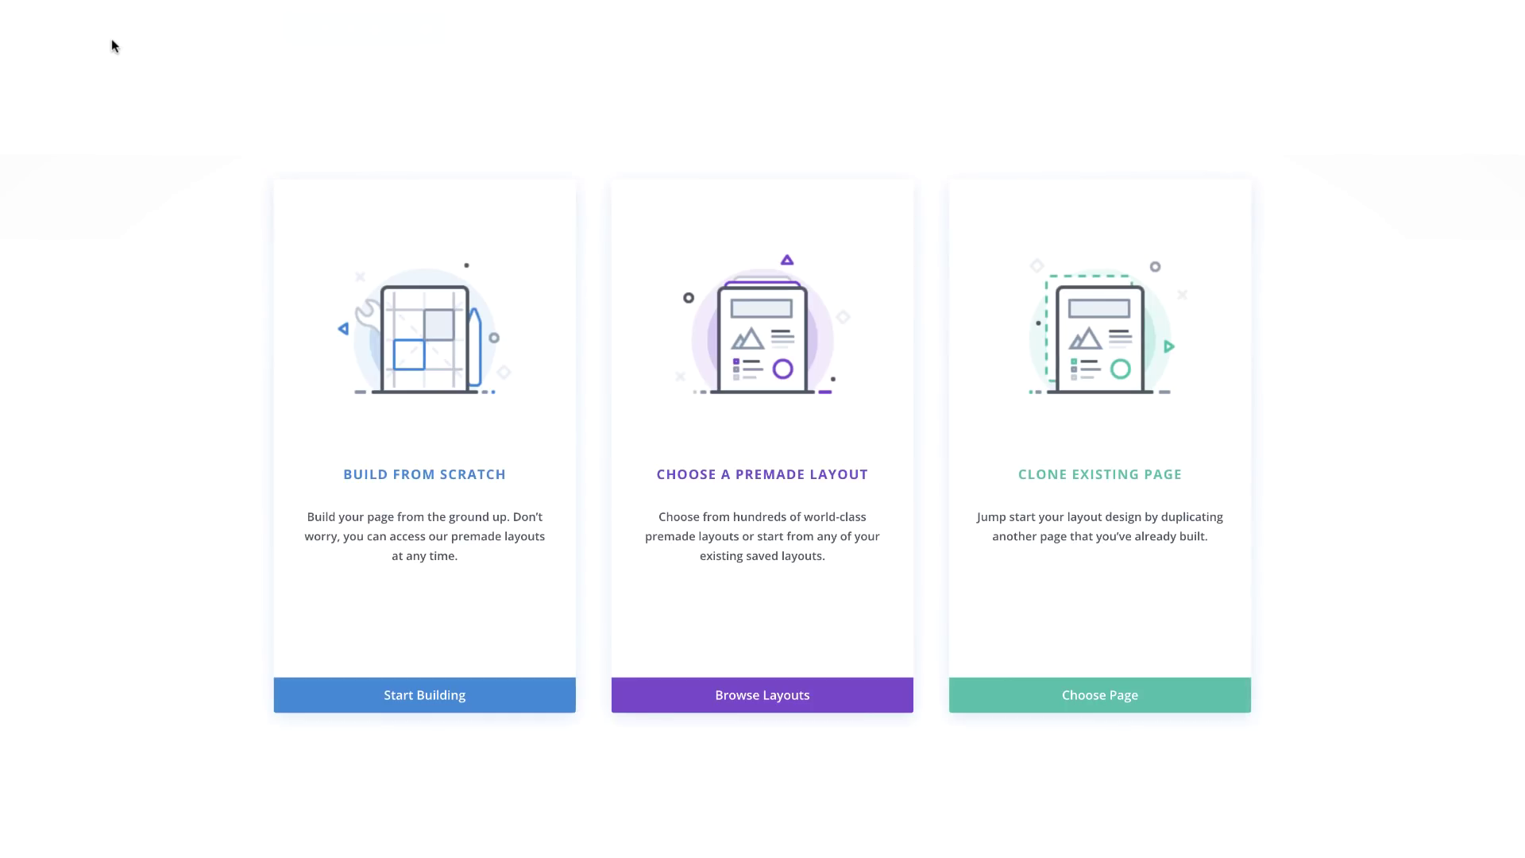
click(773, 479)
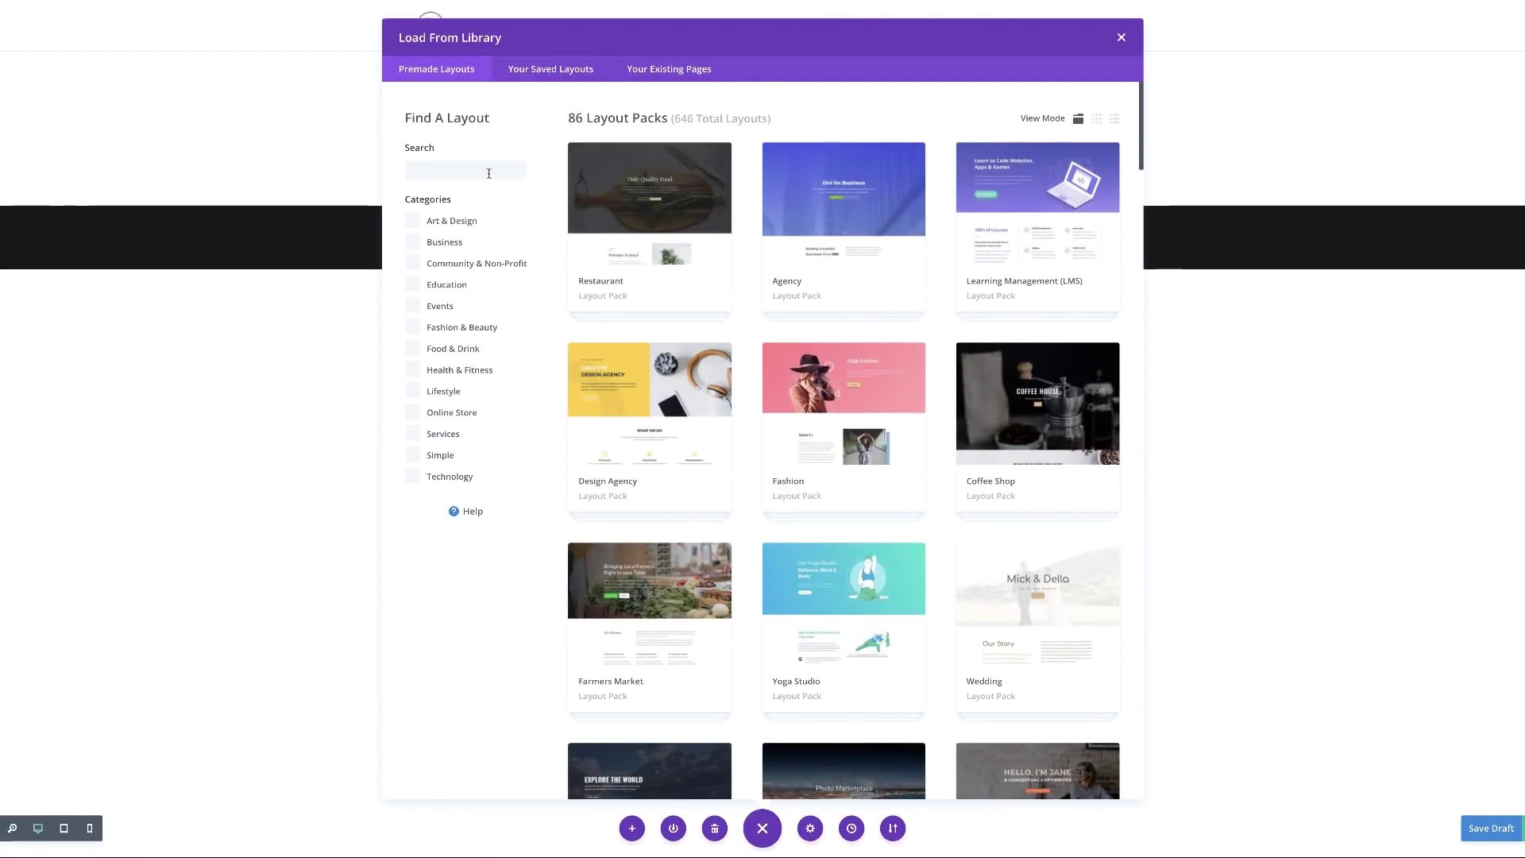
click(426, 247)
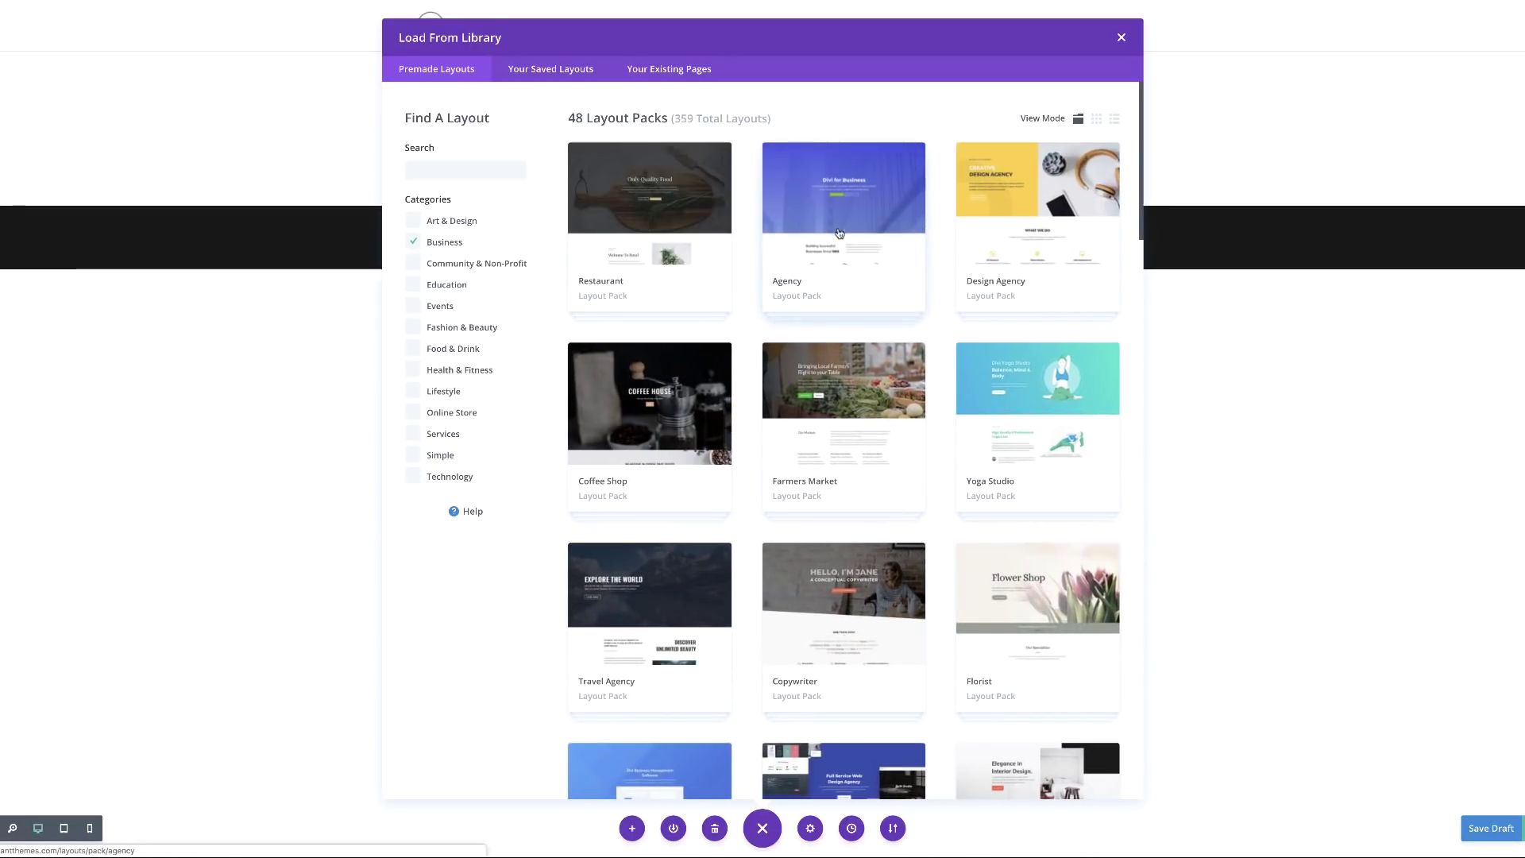
click(475, 173)
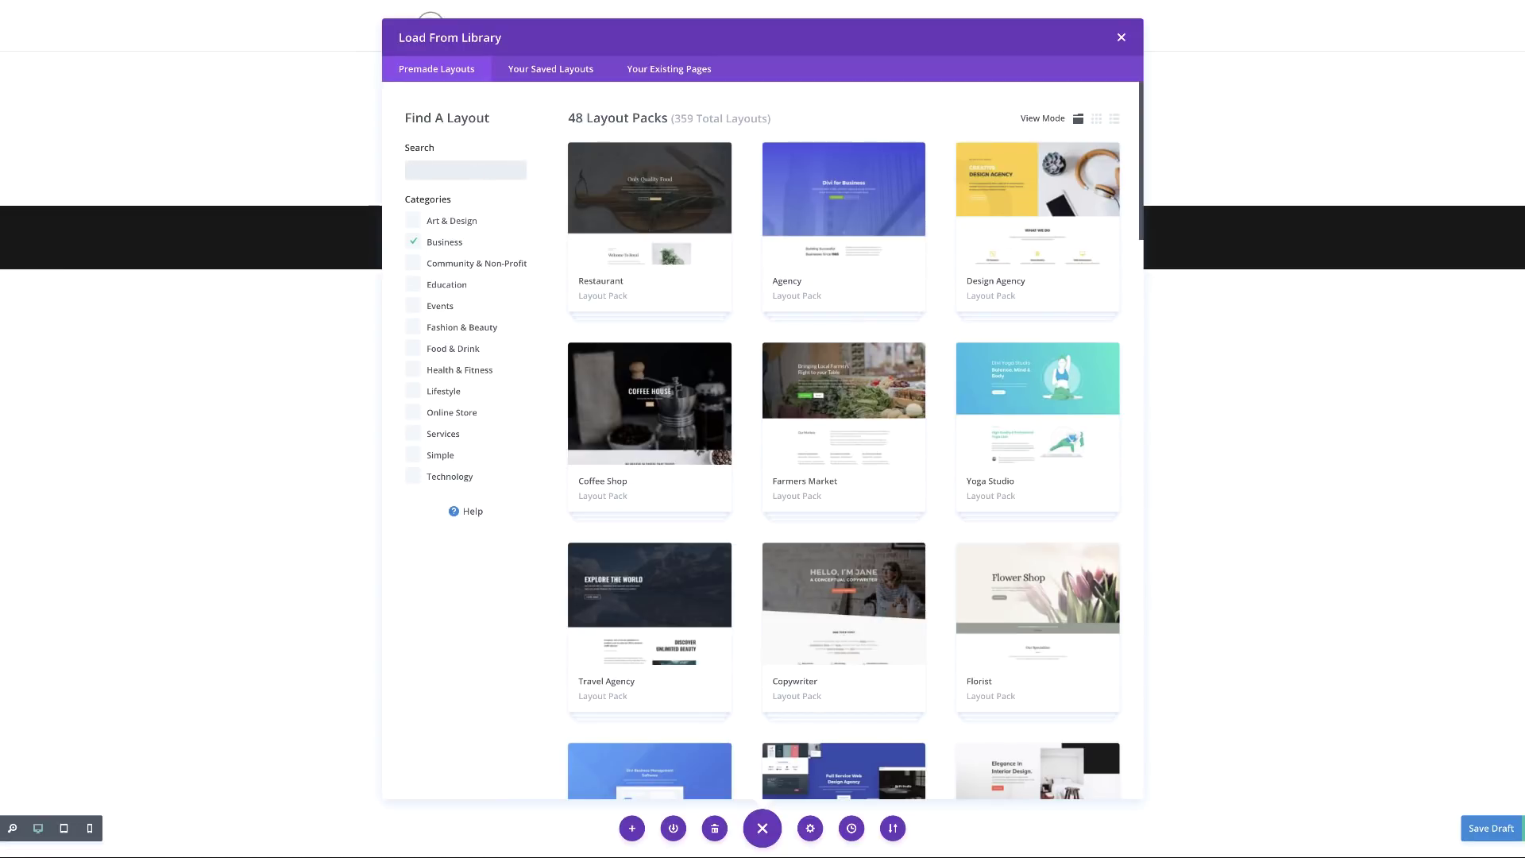
text(accountant)
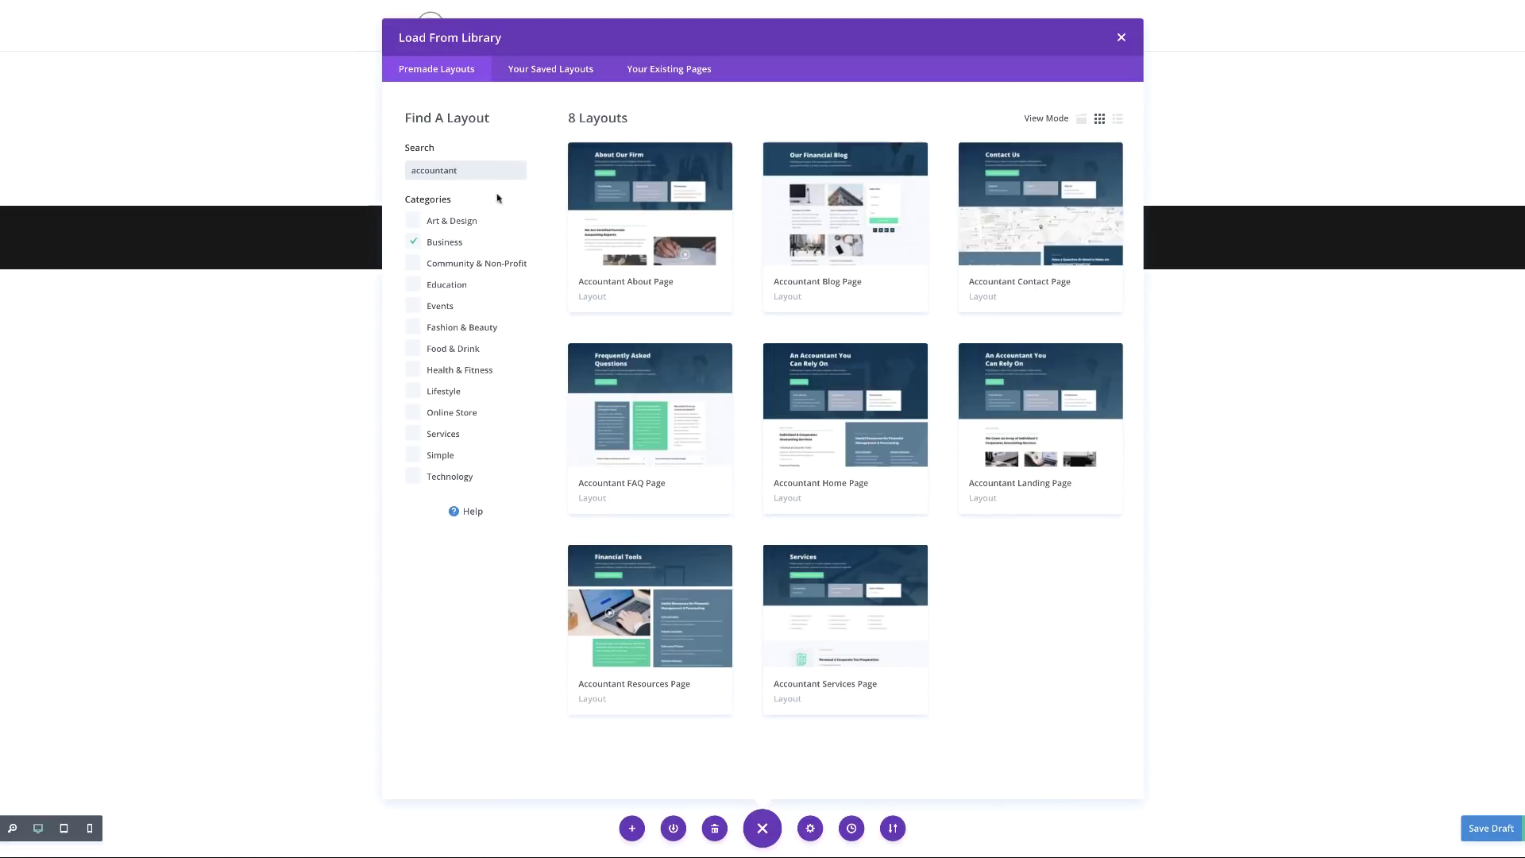
click(857, 280)
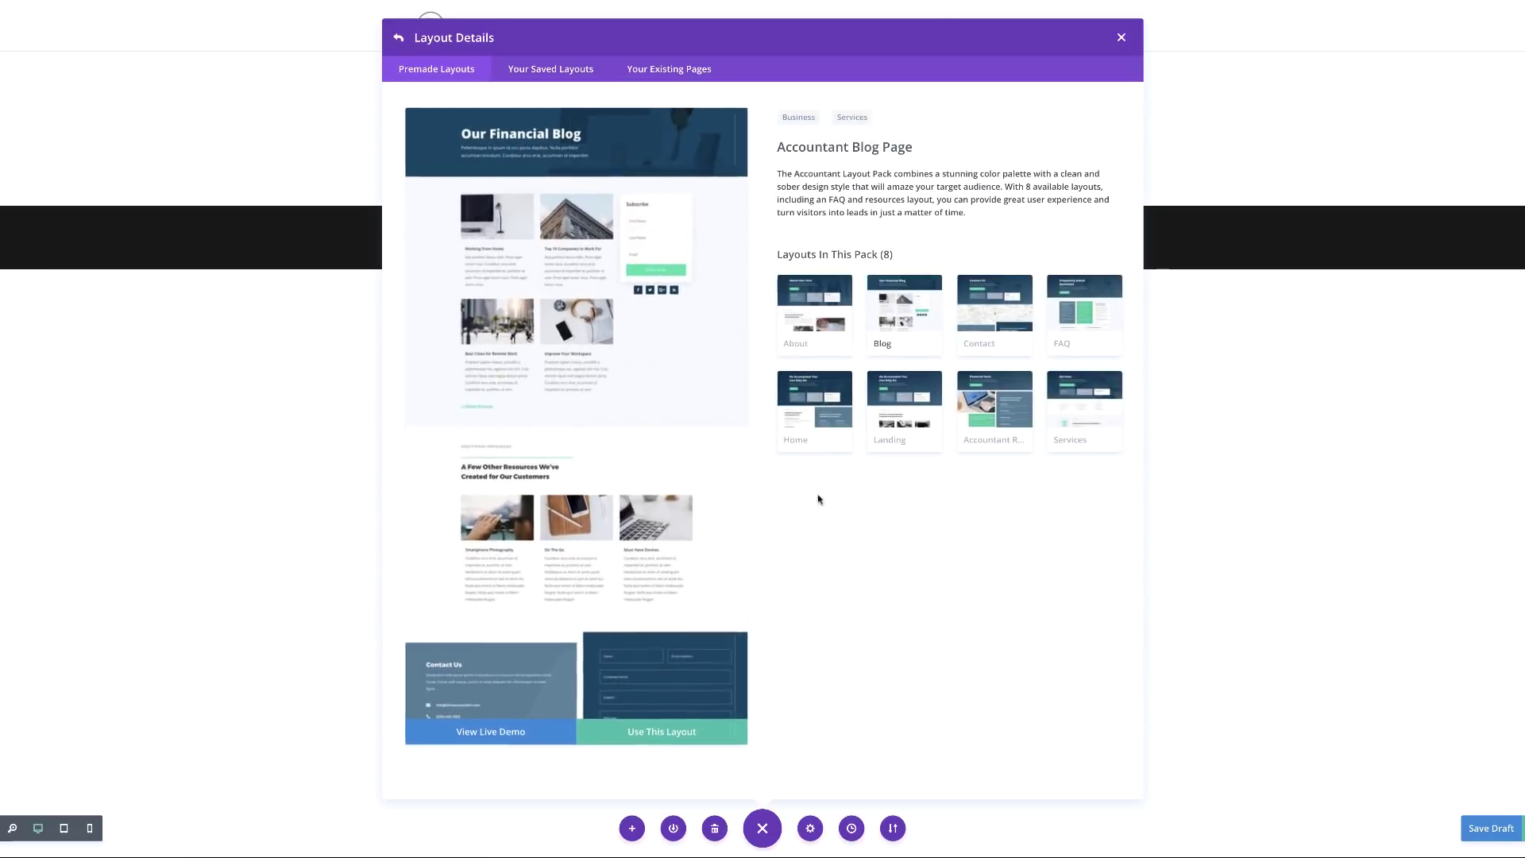
click(675, 738)
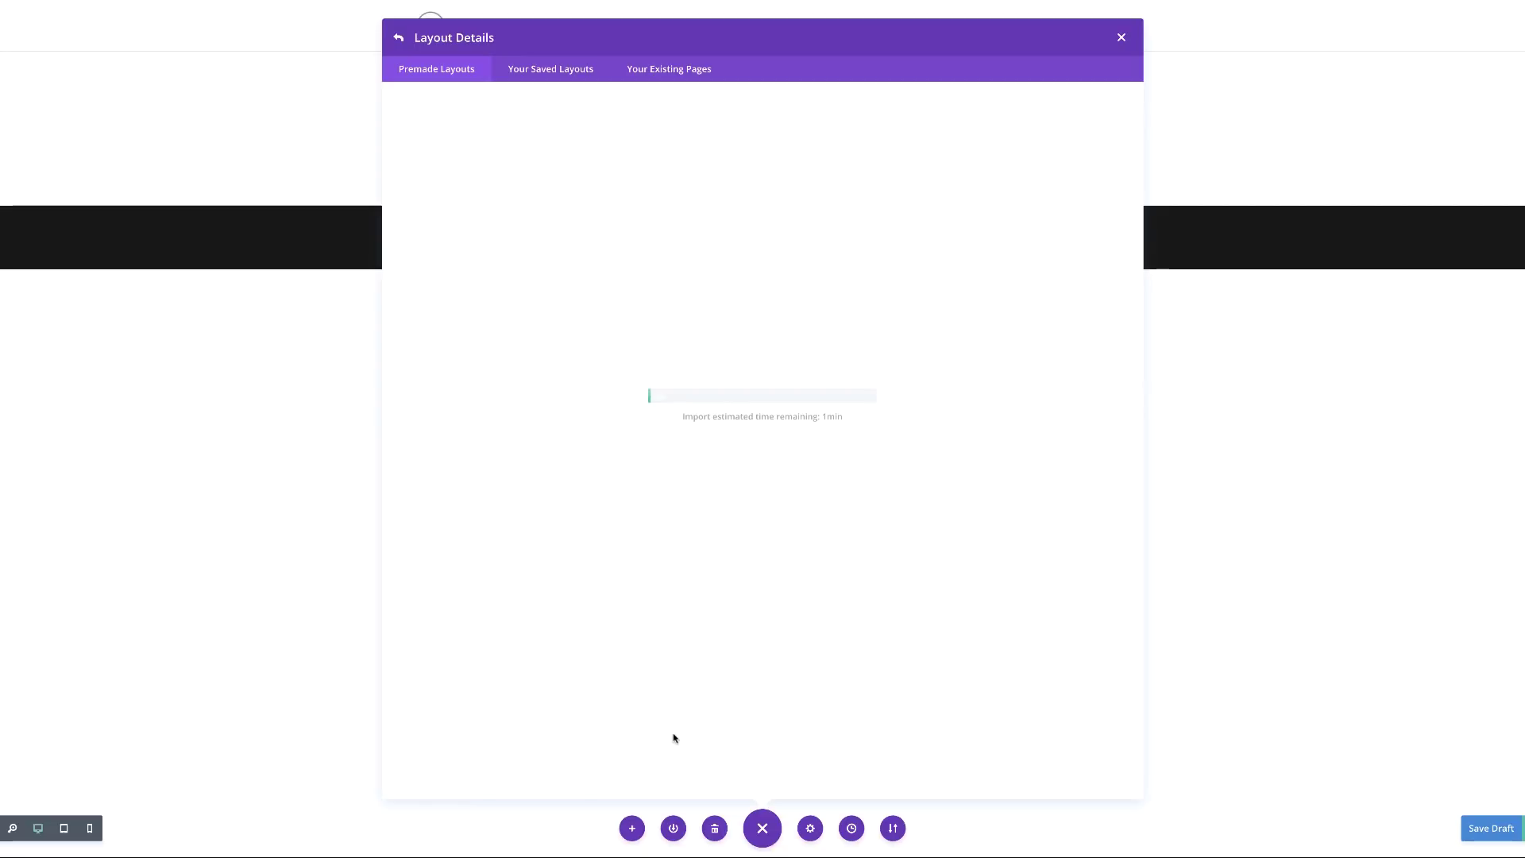
Scroll through the applied accountant layout and publish the page
scroll(334, 576, down, 9)
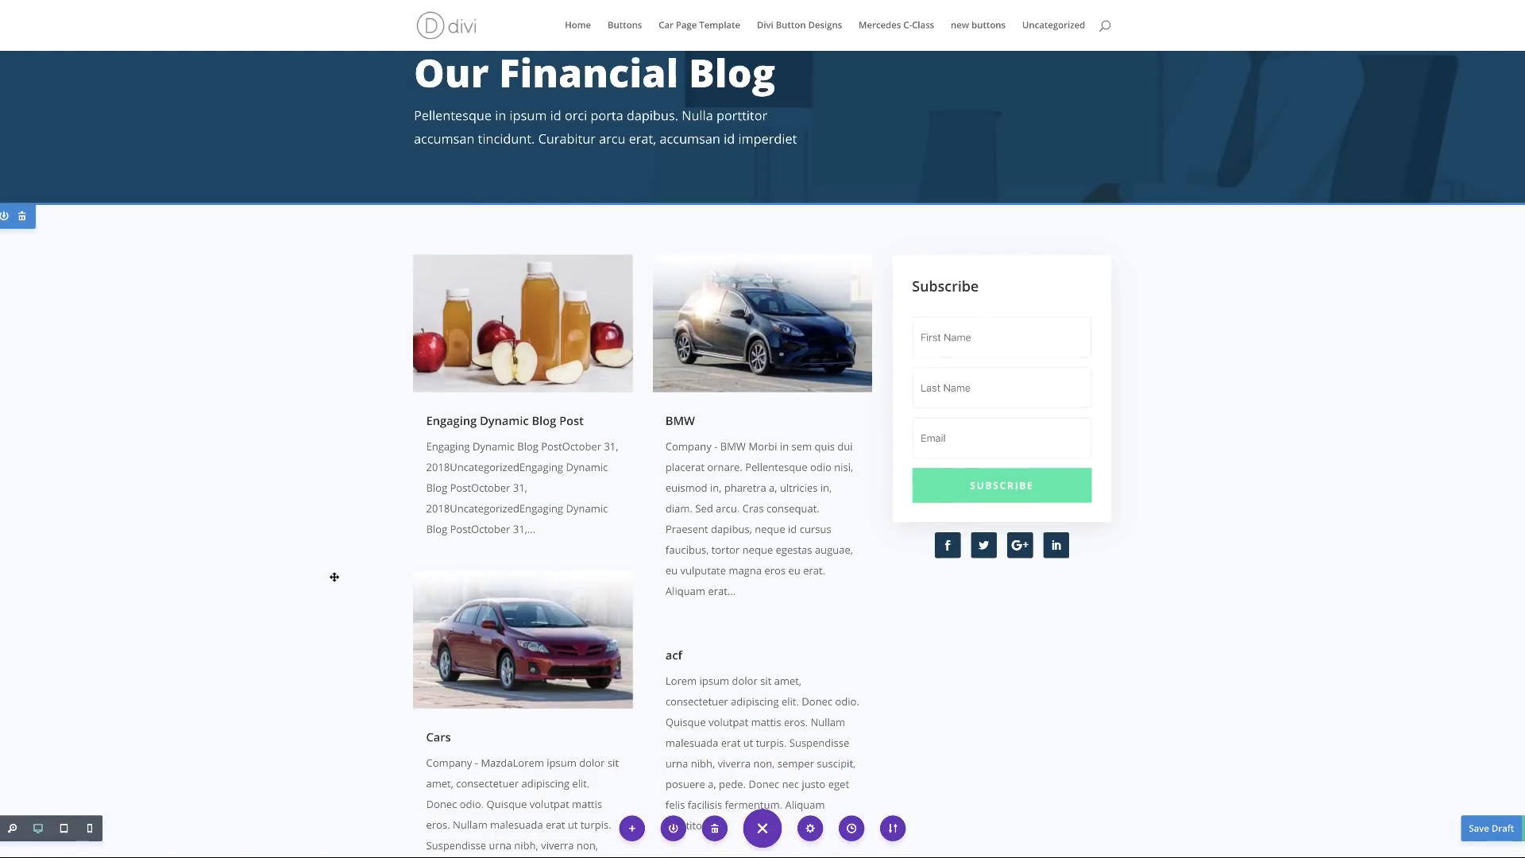
scroll(335, 576, down, 4)
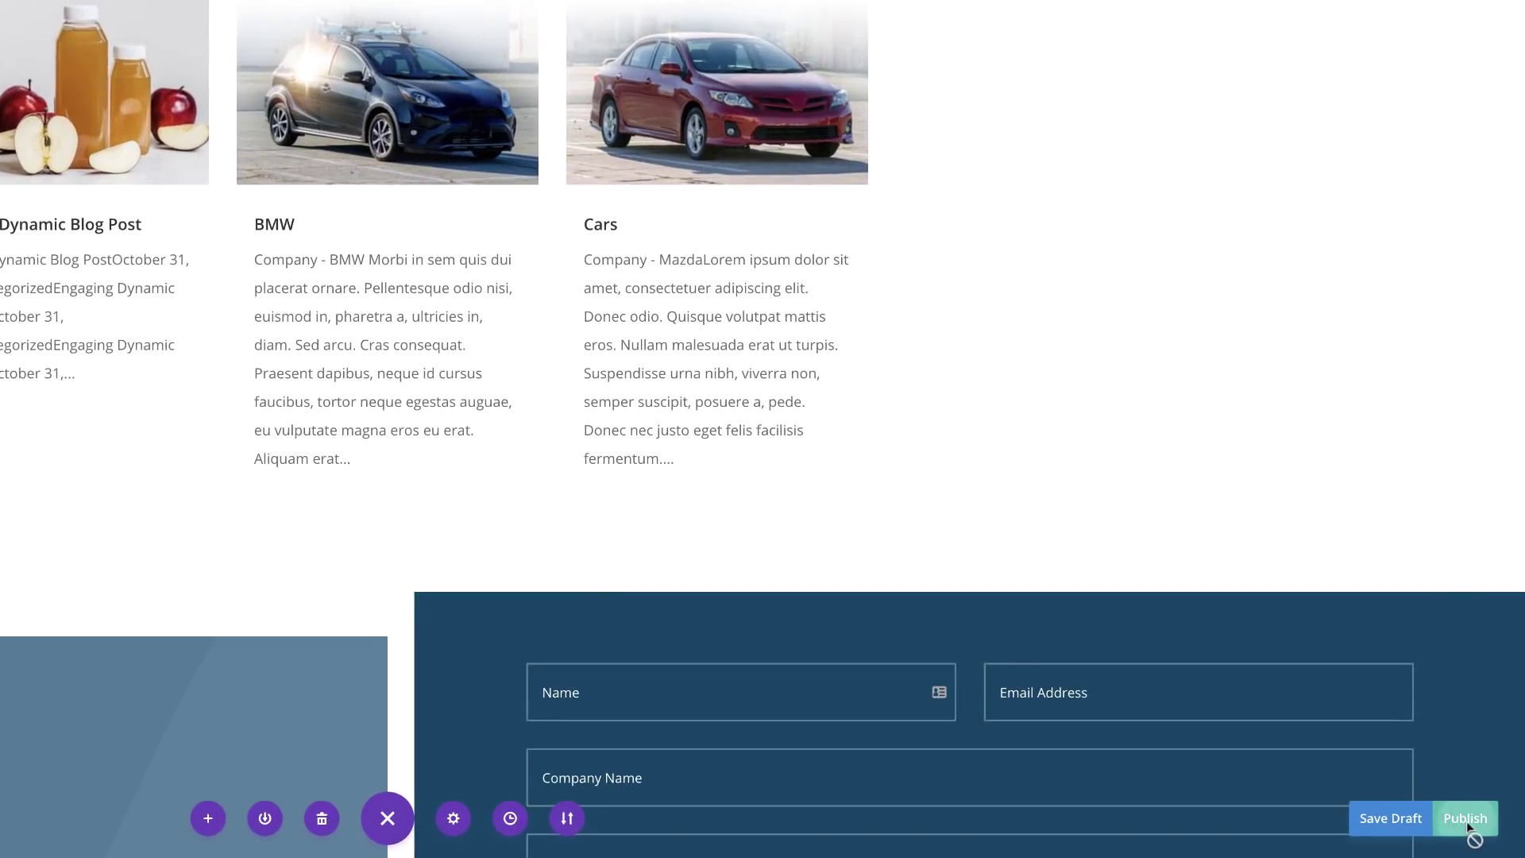
click(1466, 821)
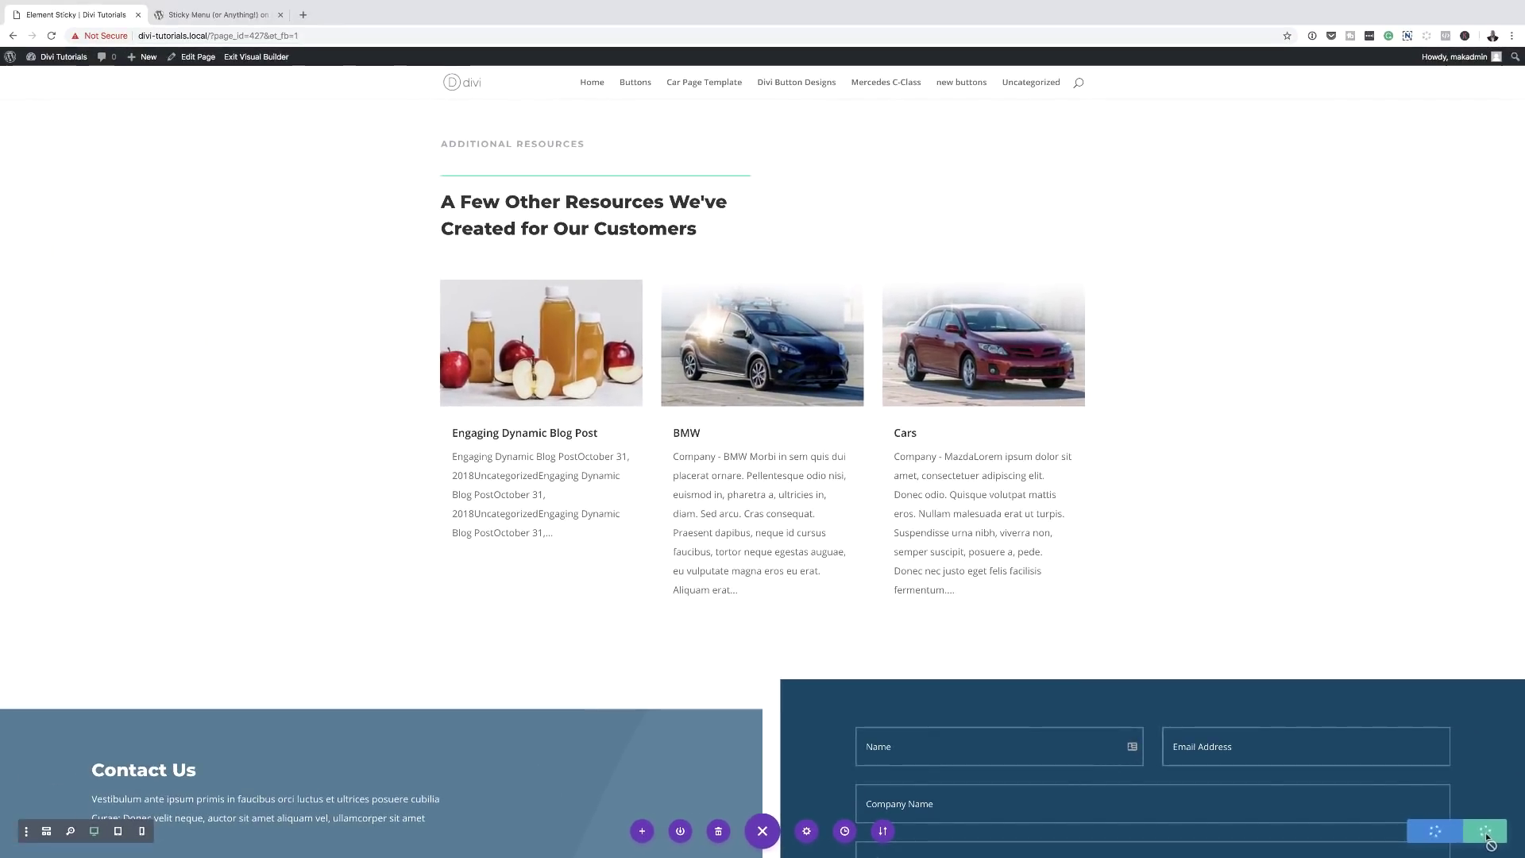
scroll(613, 528, up, 15)
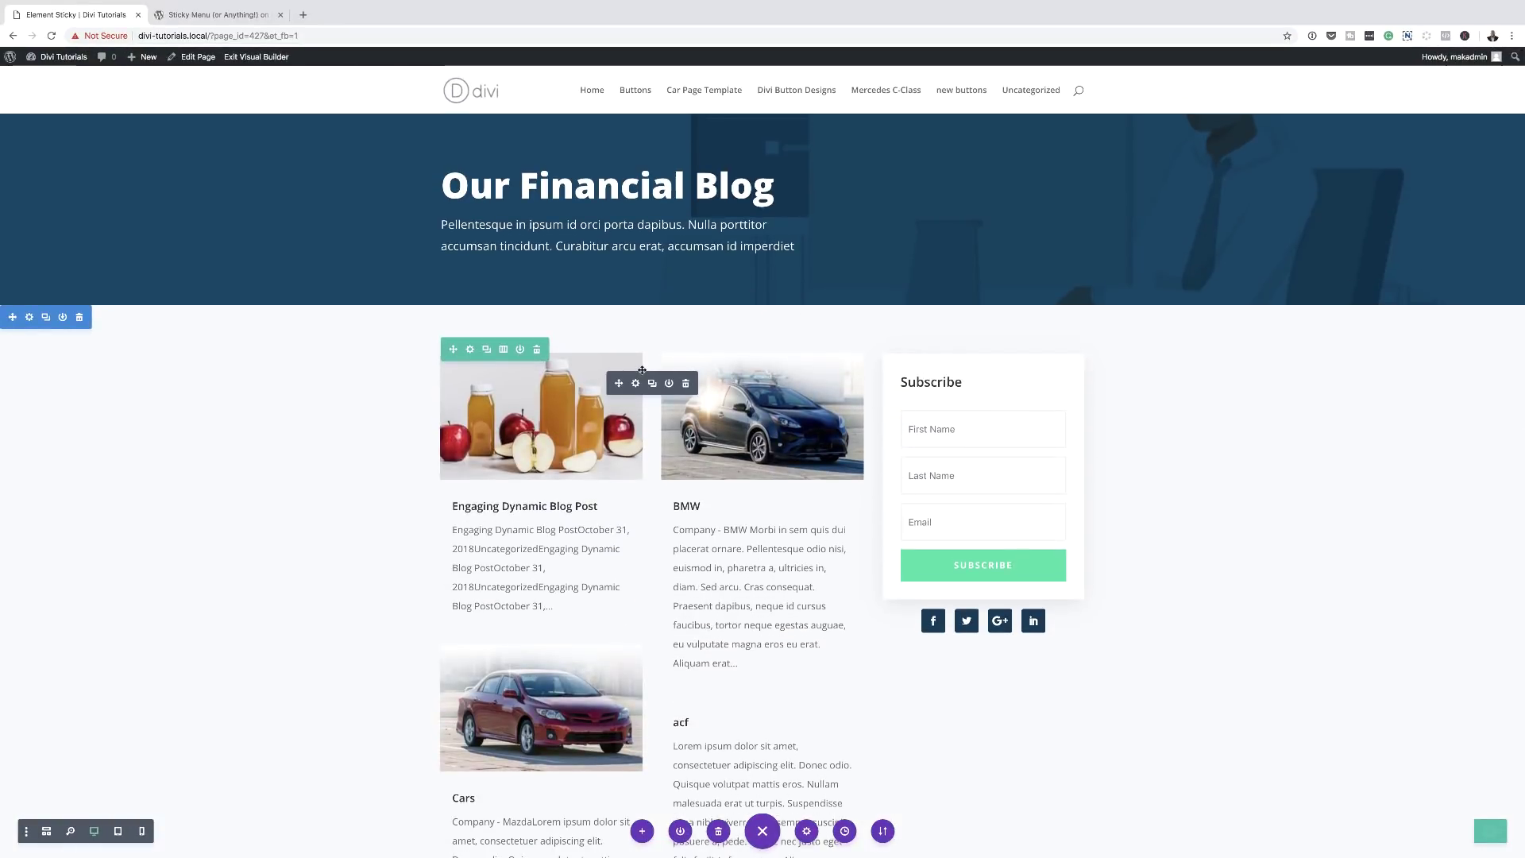
mouse_move(62, 70)
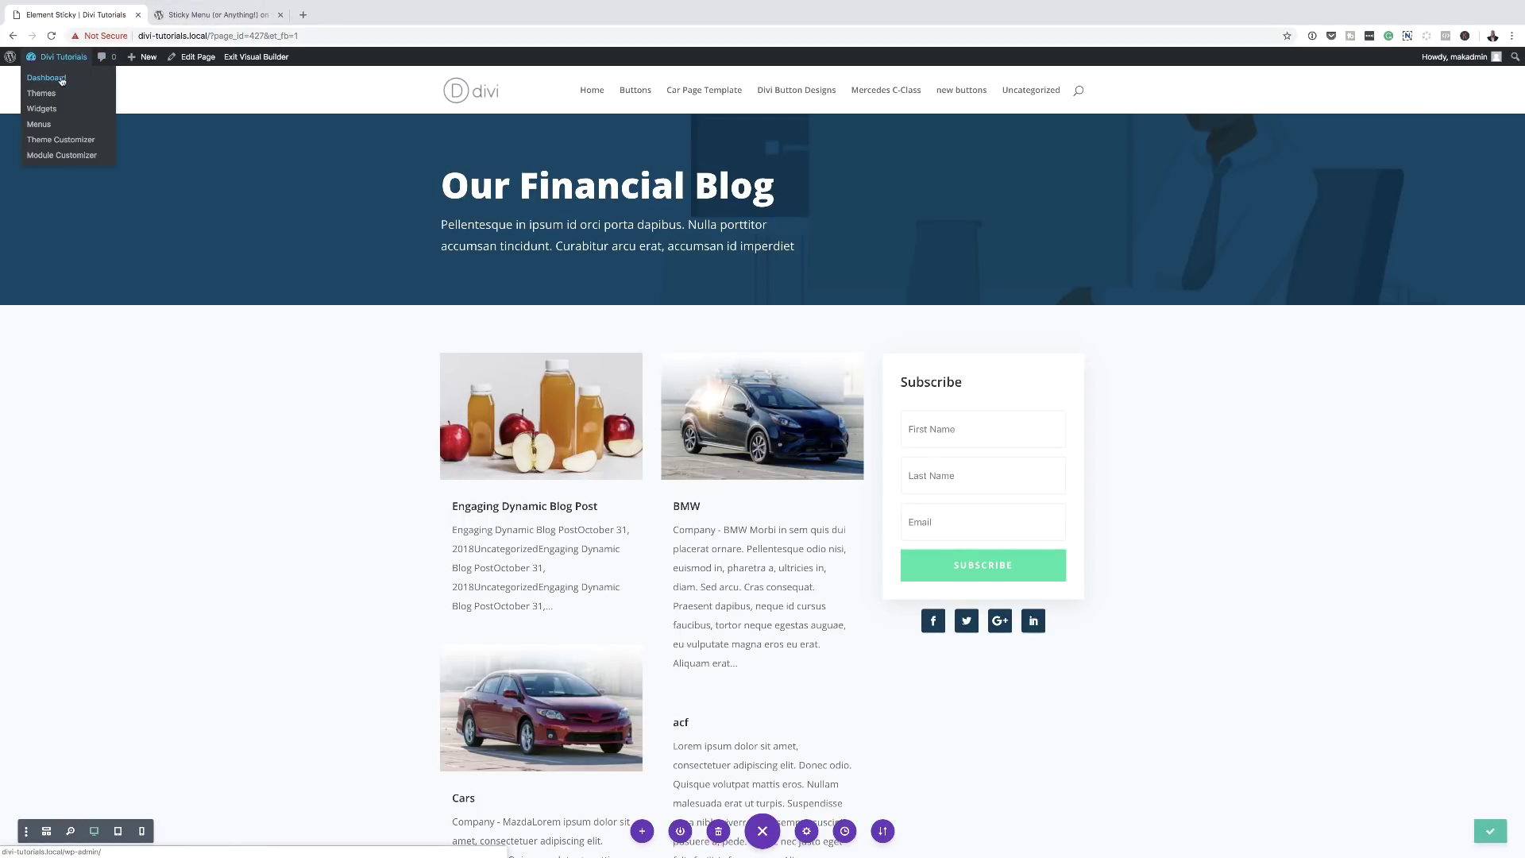
From a new Dashboard tab, install and activate the 'Sticky Menu (or Anything!) on Scroll' plugin
super+click(62, 78)
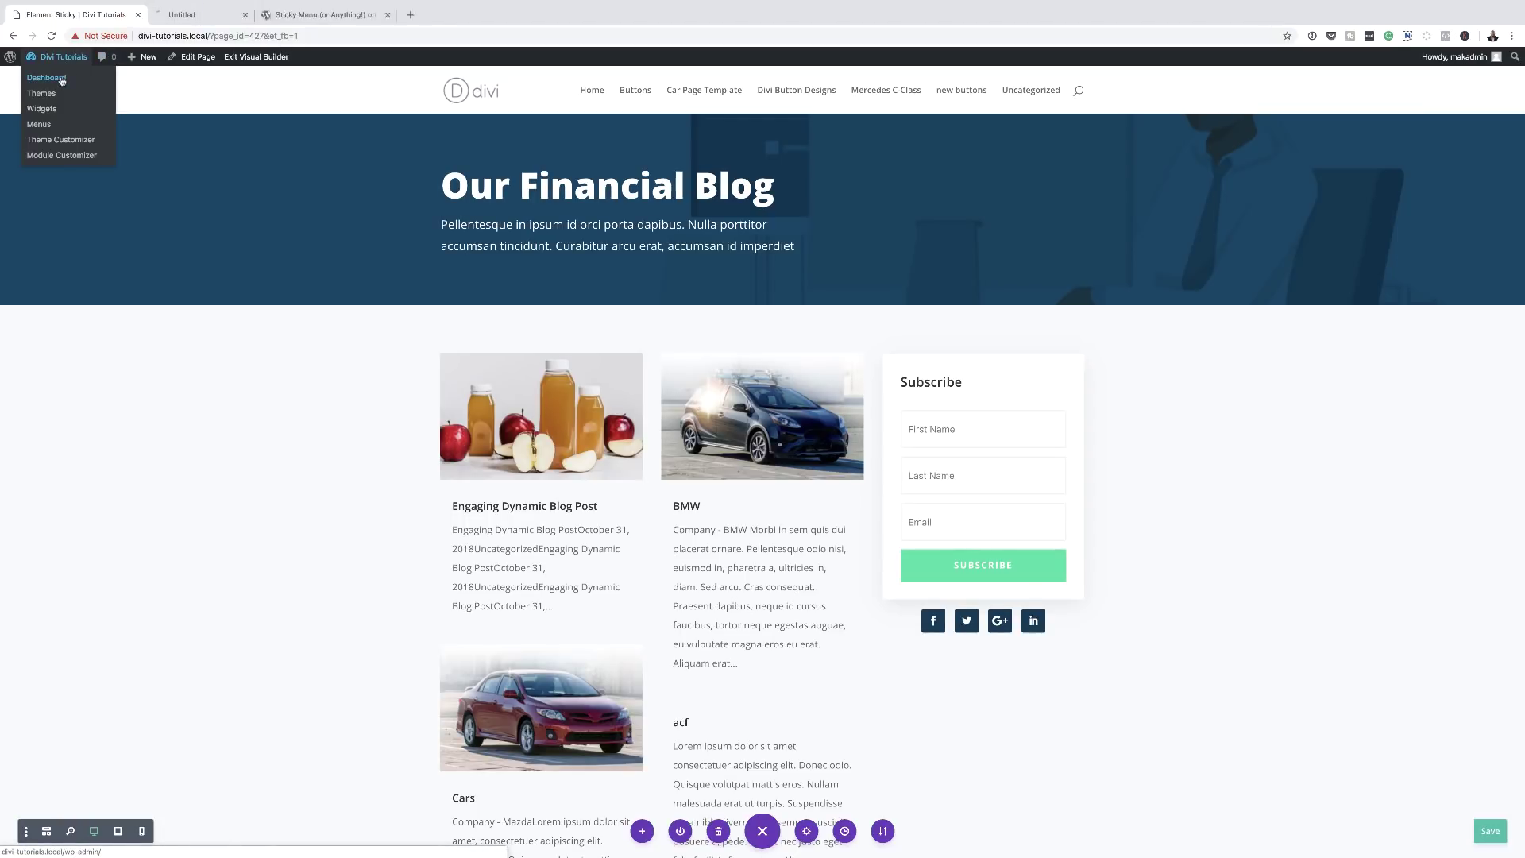
click(231, 16)
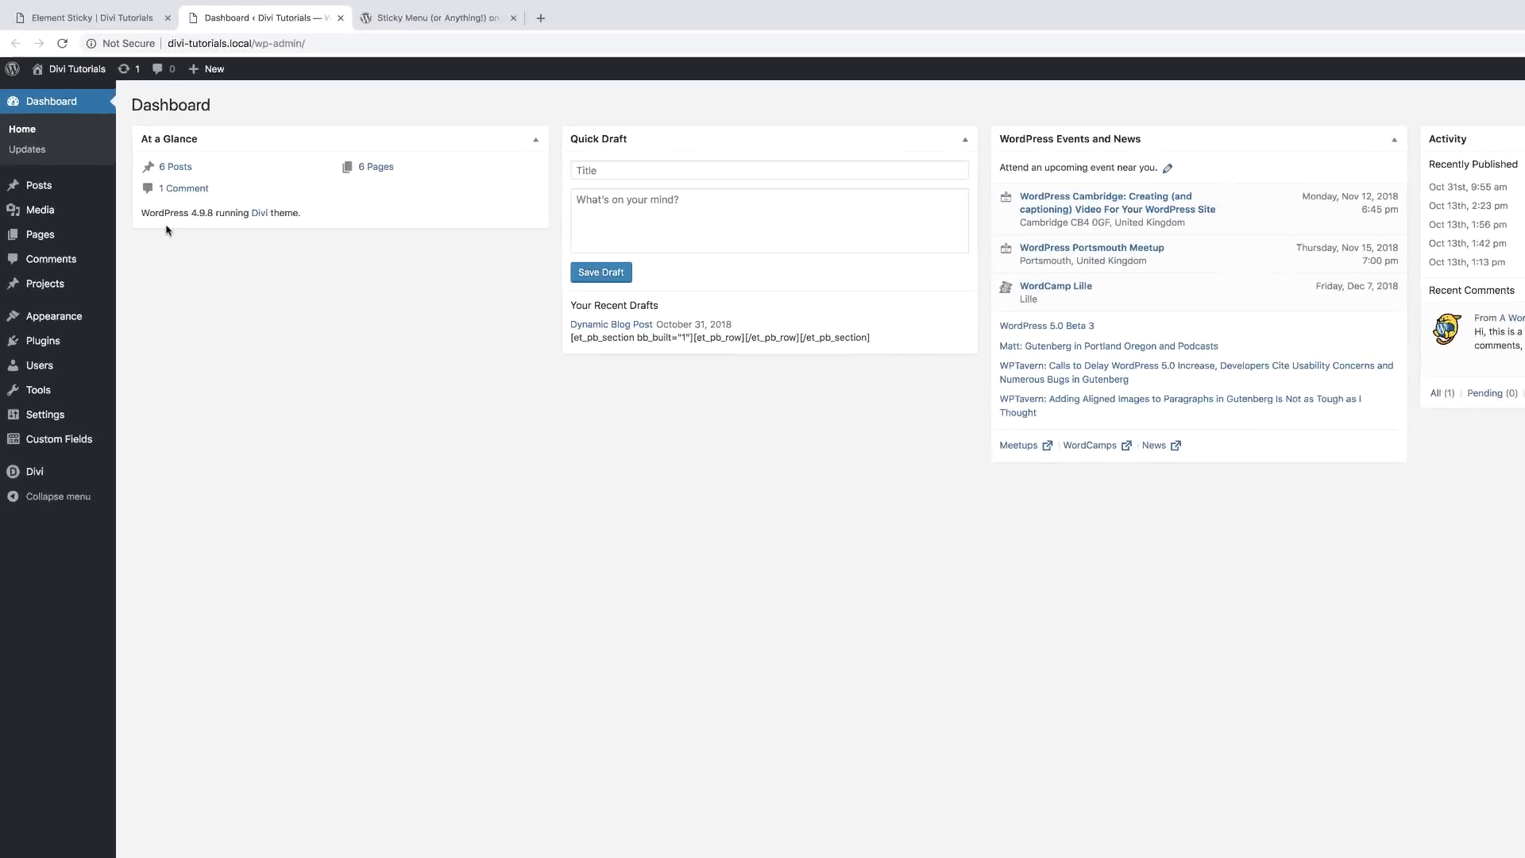
mouse_move(79, 340)
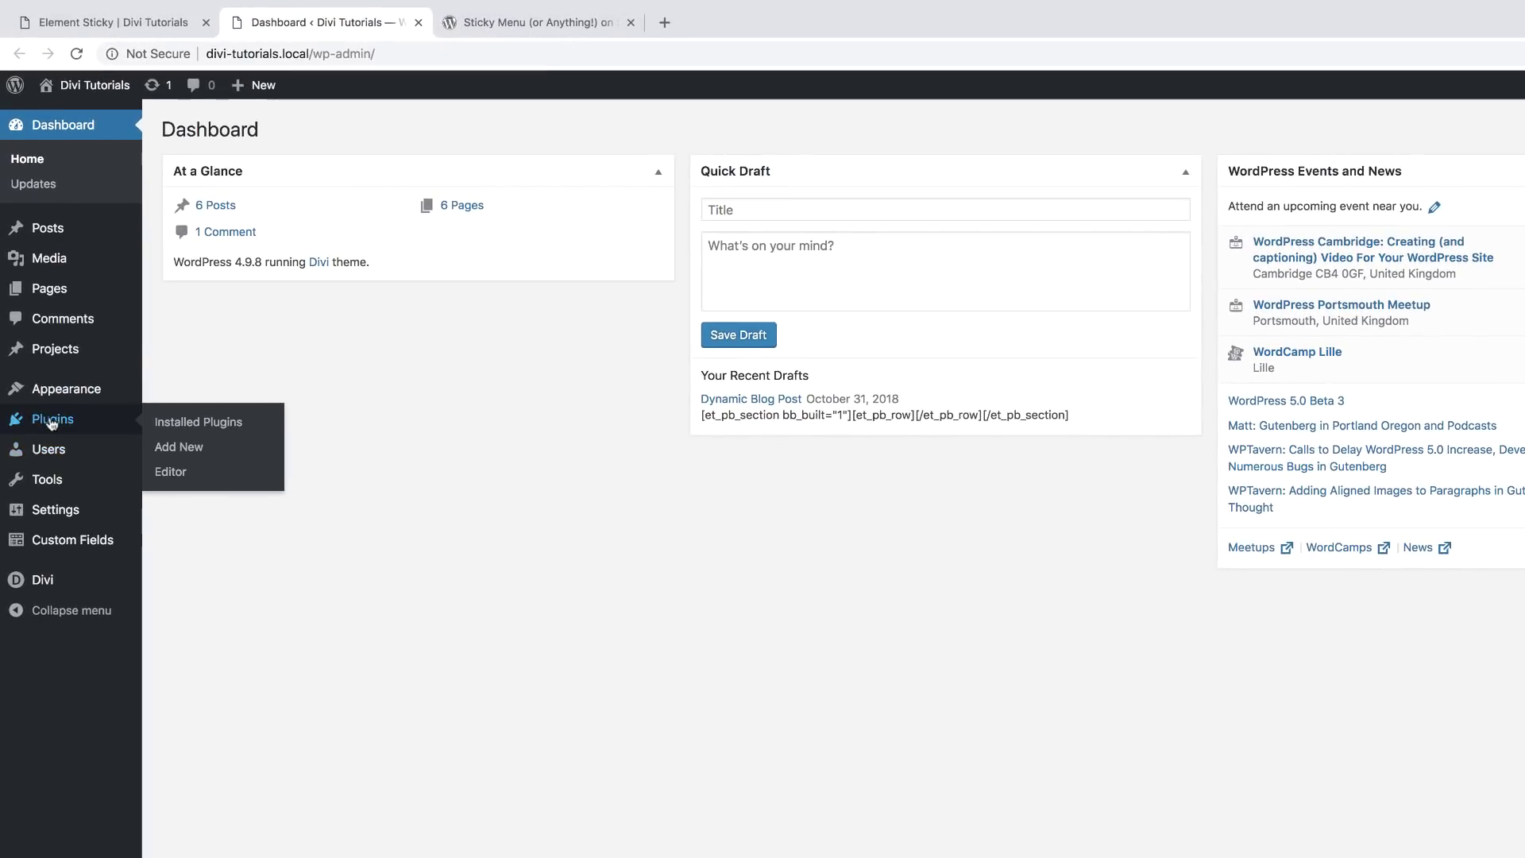
click(181, 448)
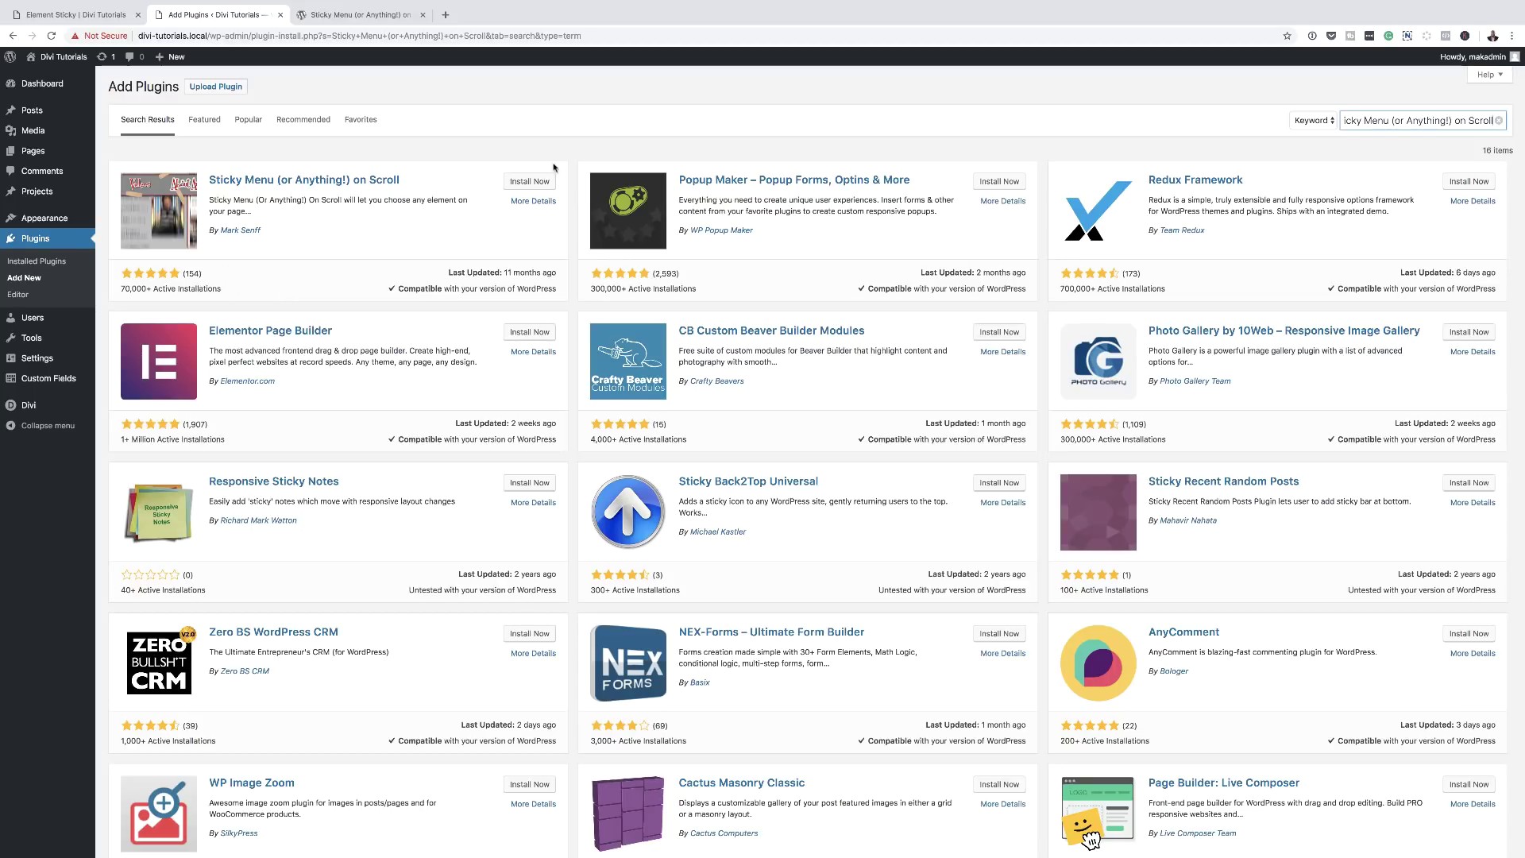
click(532, 182)
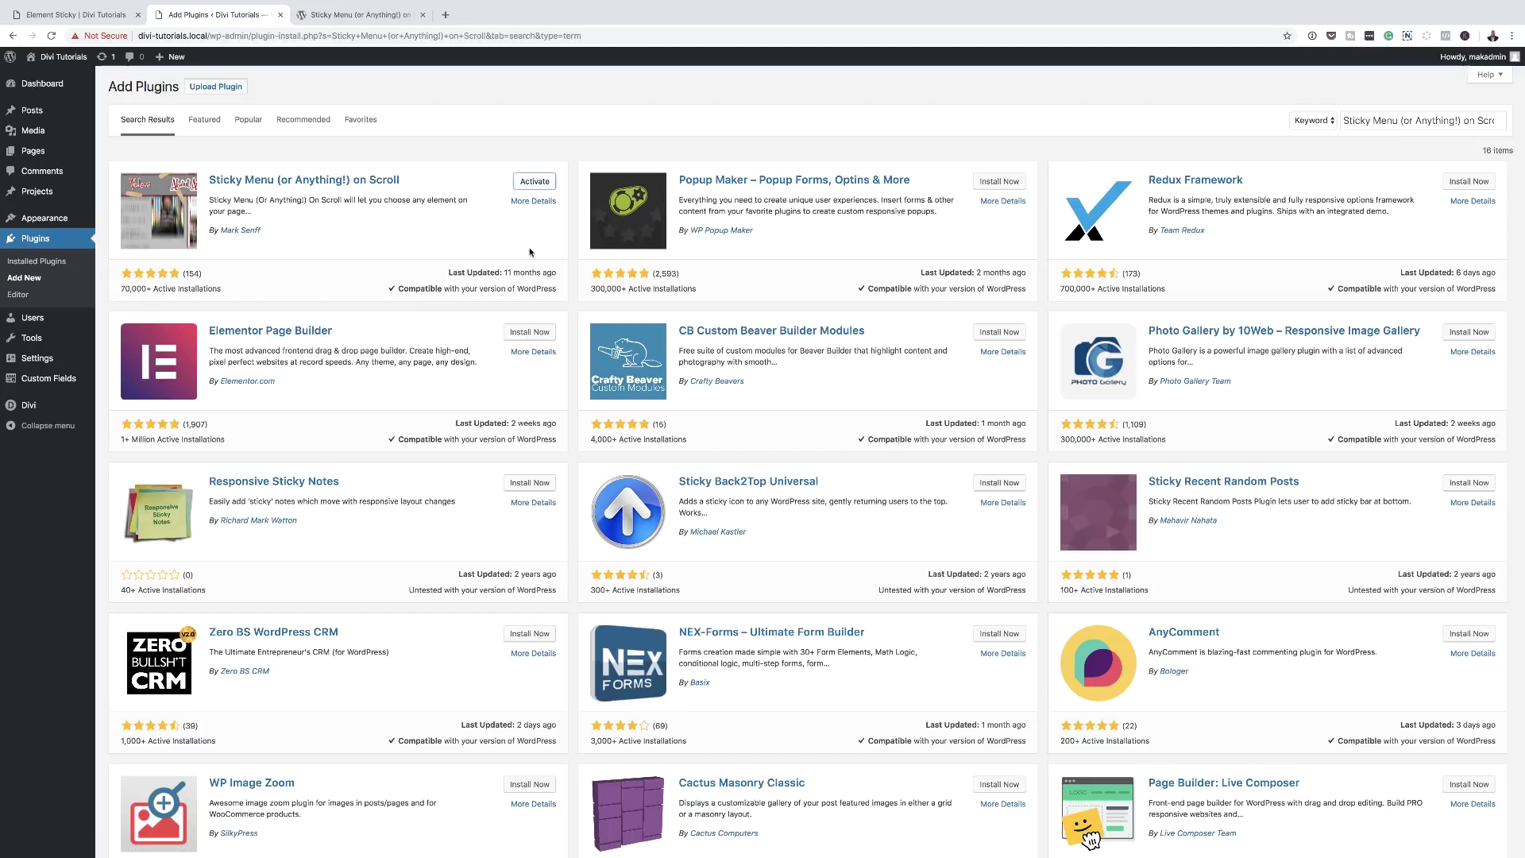
click(537, 182)
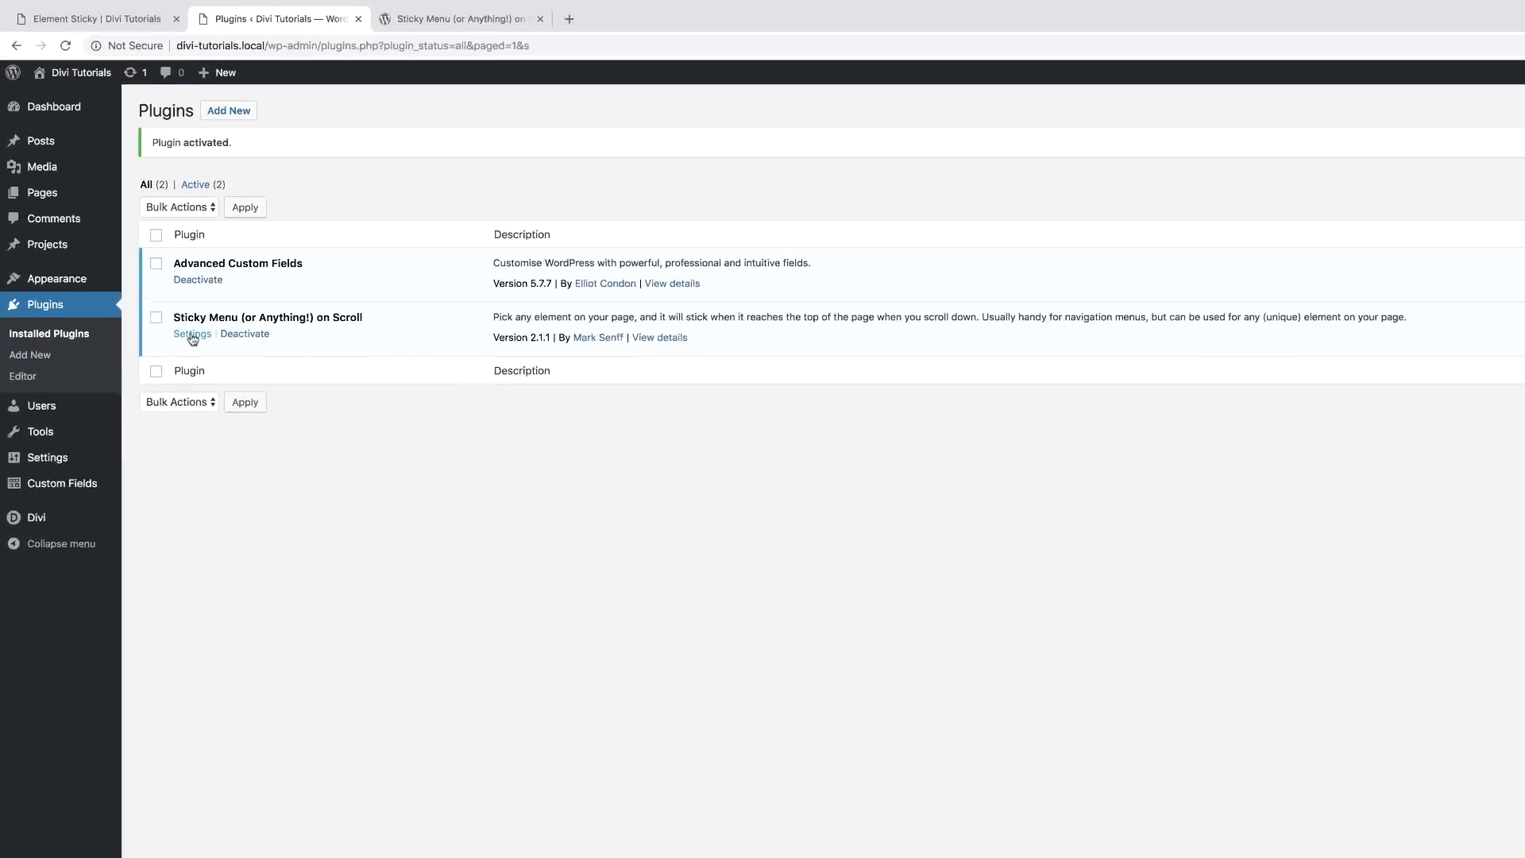
Set Sticky Element to #sticky, Space to 50, minimum stick width to 980, and save
click(225, 390)
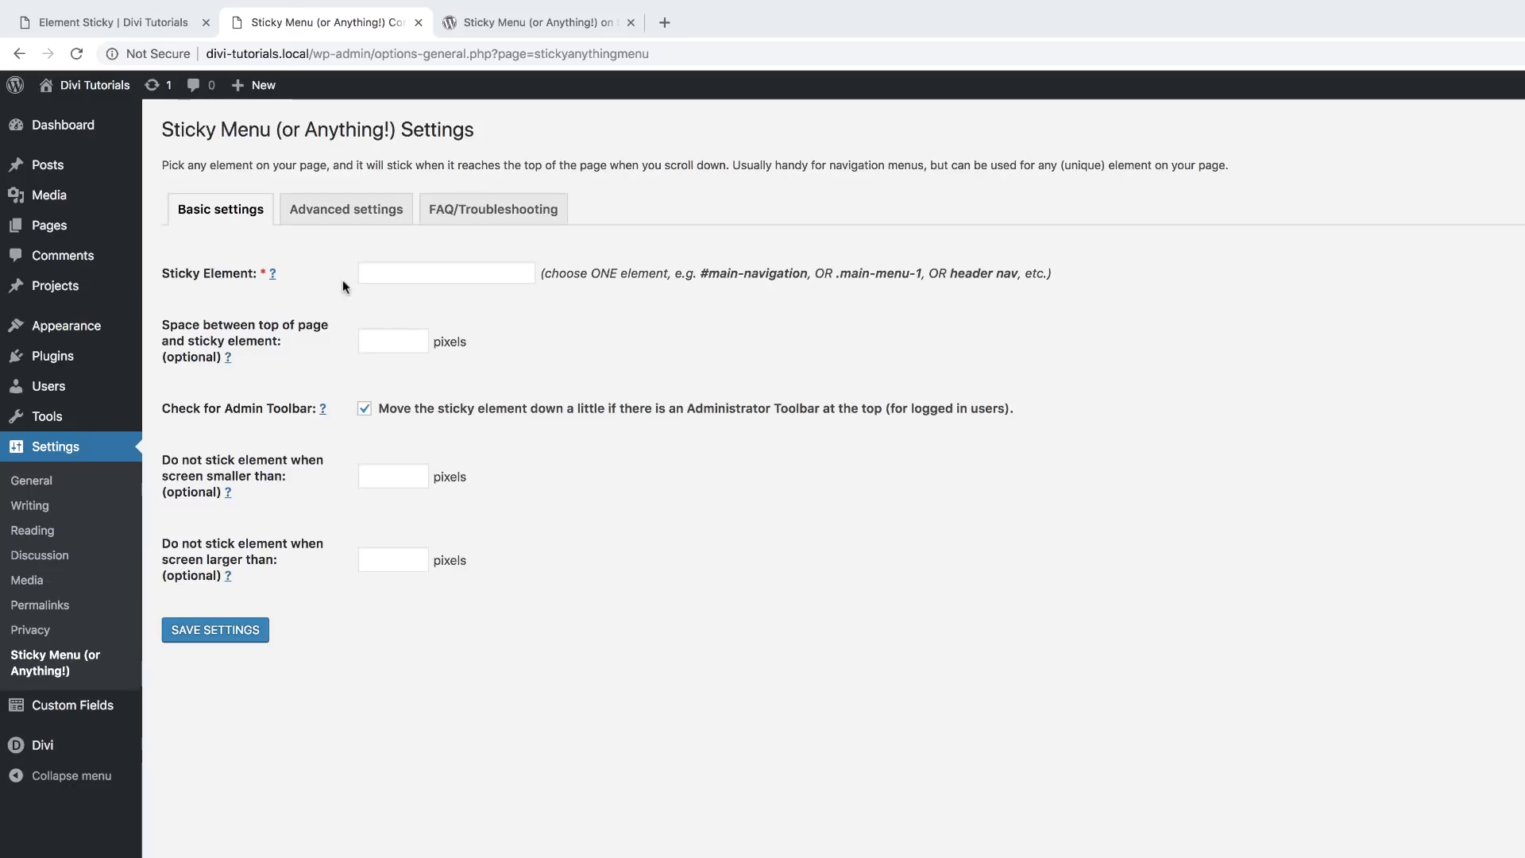
click(381, 273)
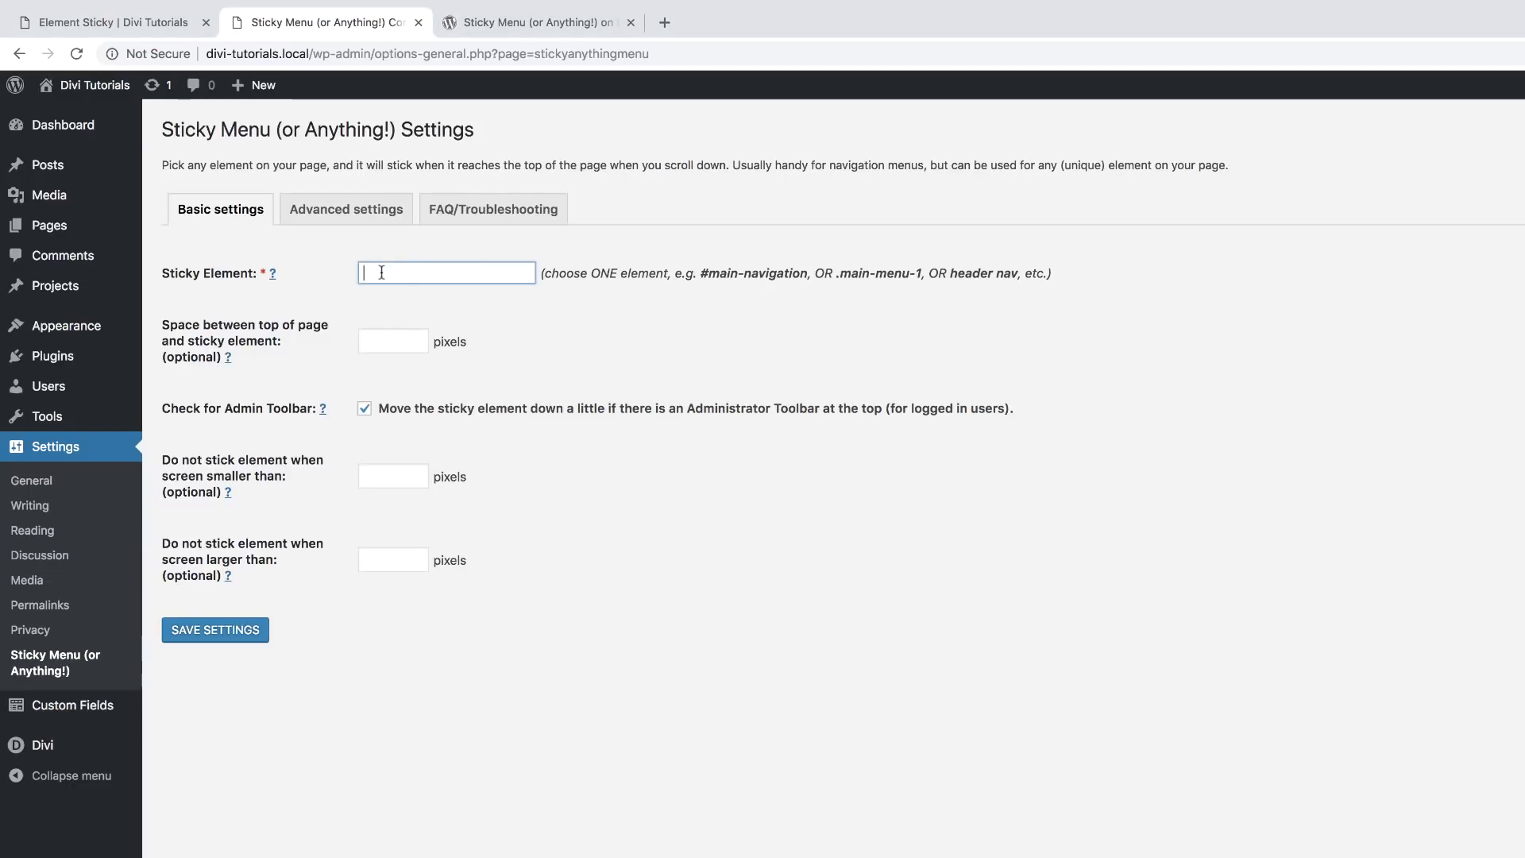
text(#sticky)
click(385, 340)
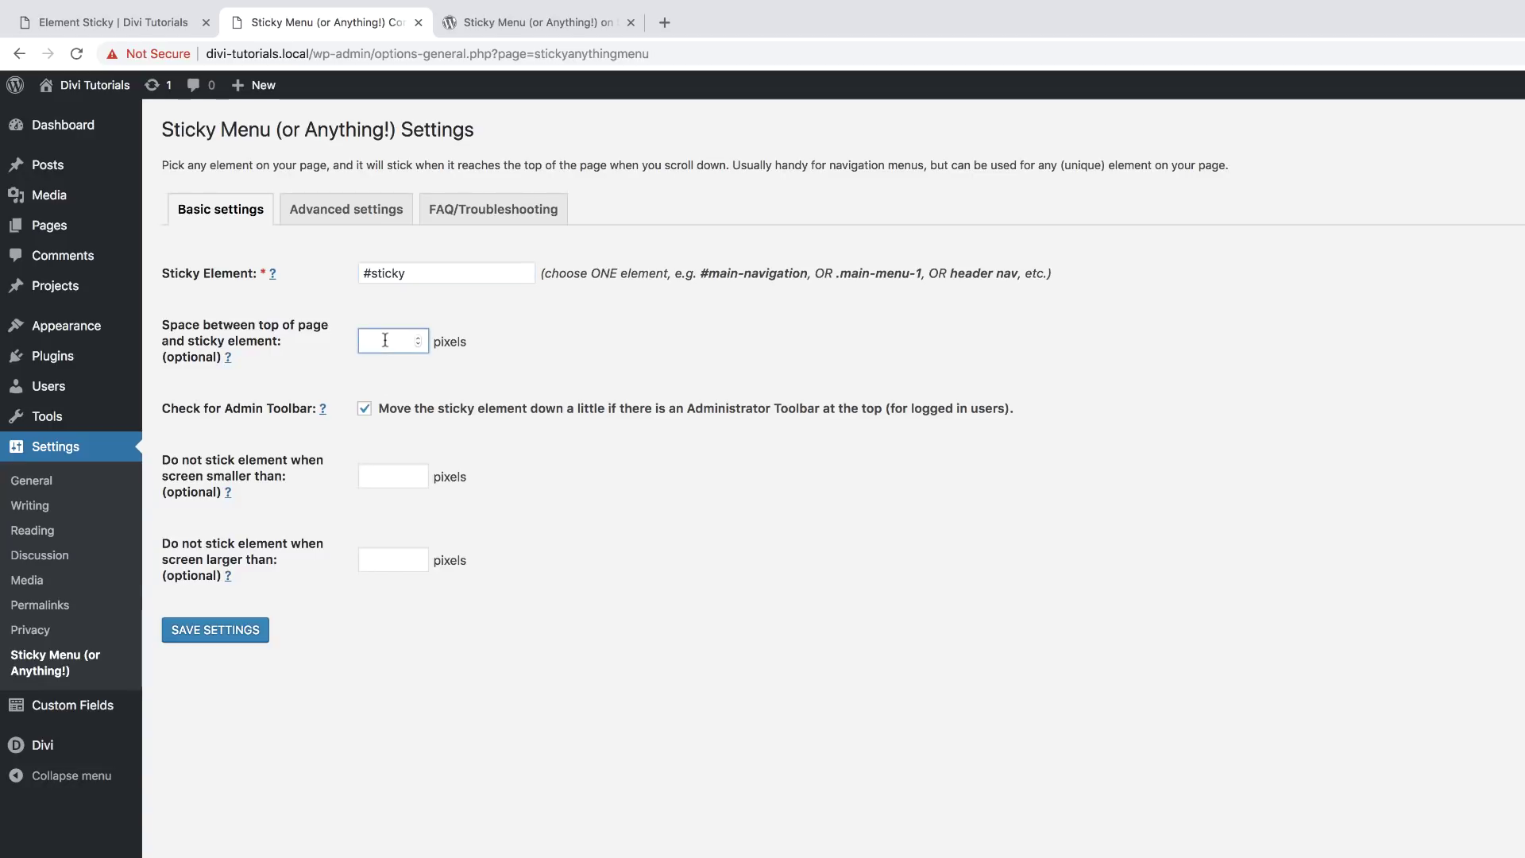
text(50)
click(569, 380)
click(373, 477)
text(980)
key(Return)
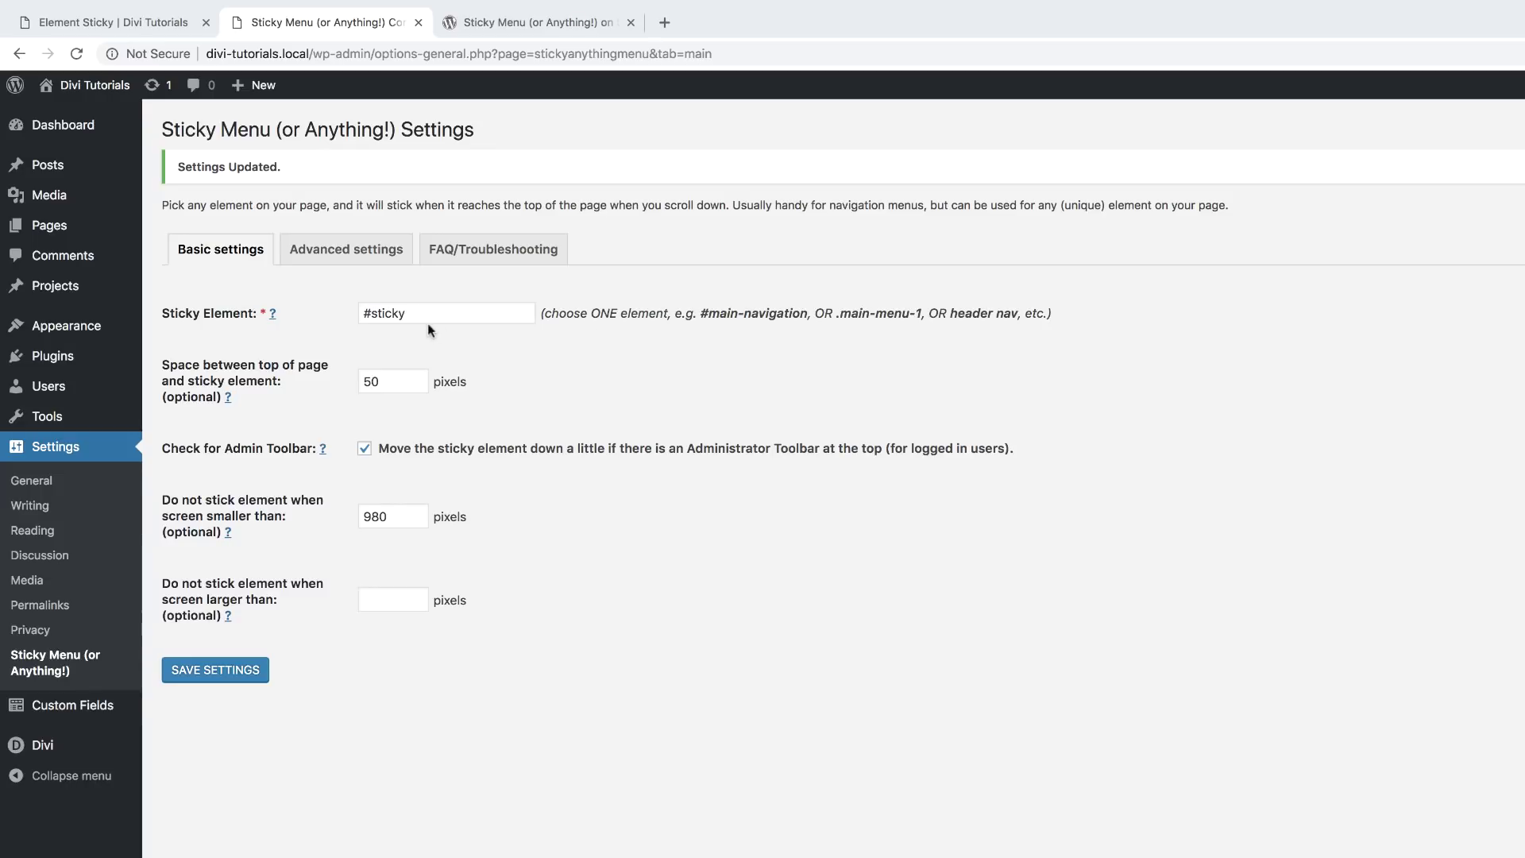
Save advanced sticky settings with Z-index 99998 and push-up element #stop, then go to All Pages
click(348, 253)
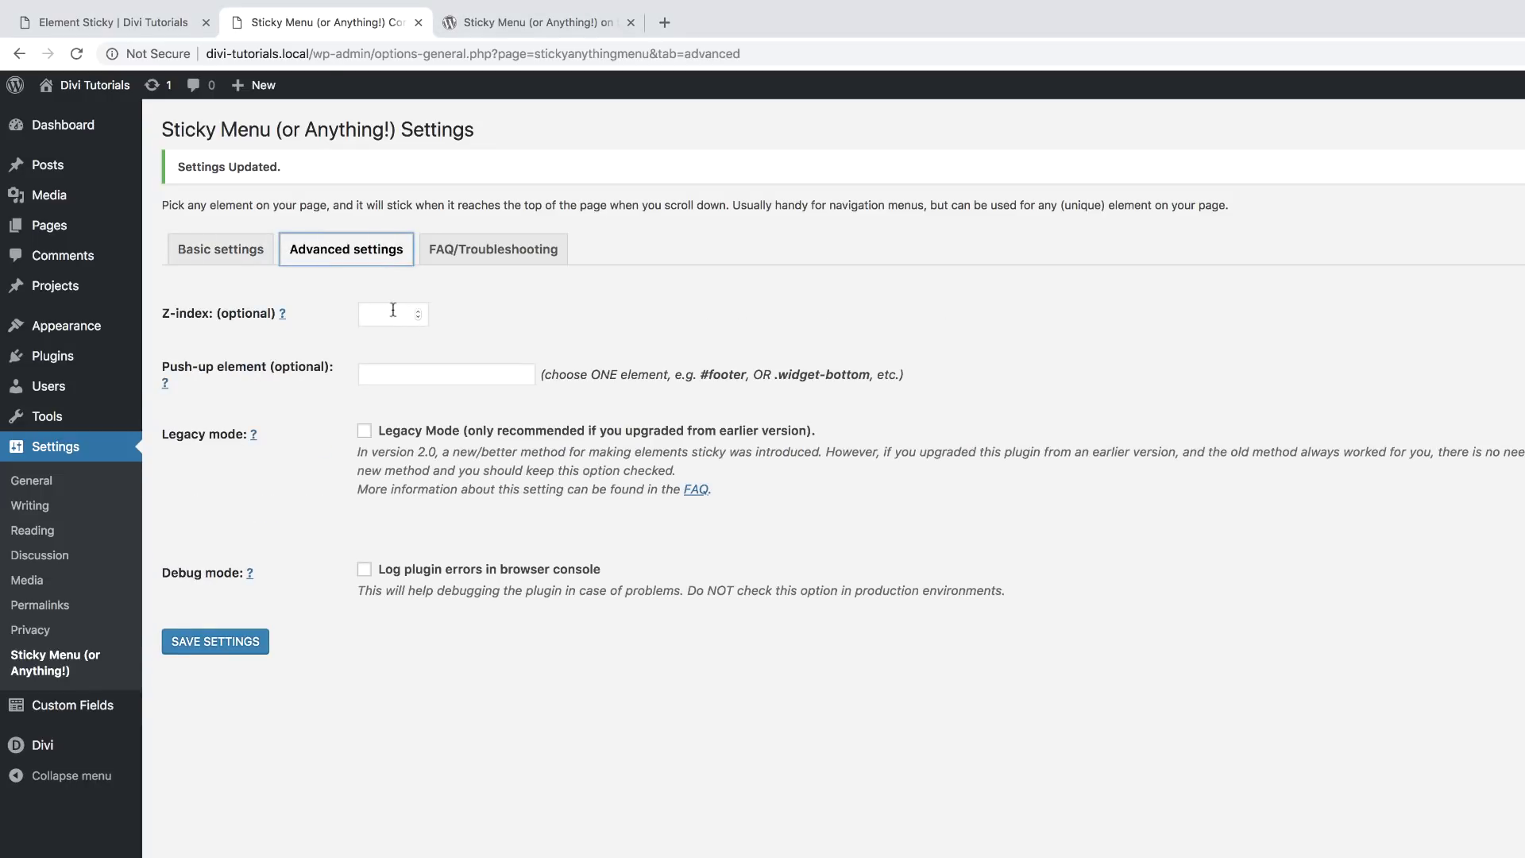
click(392, 311)
text(99998)
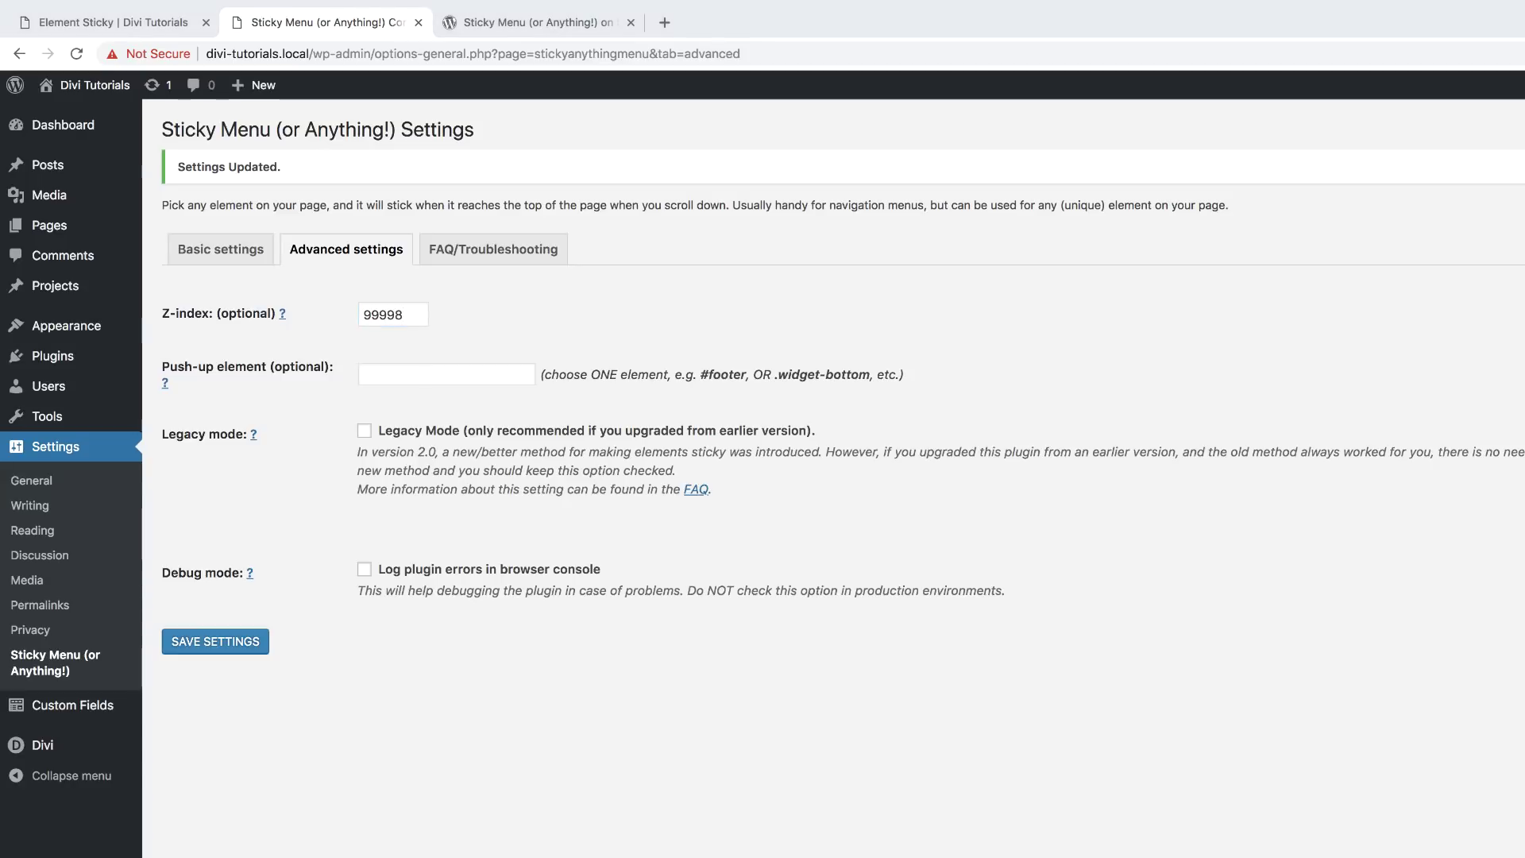
click(409, 376)
text(#stop)
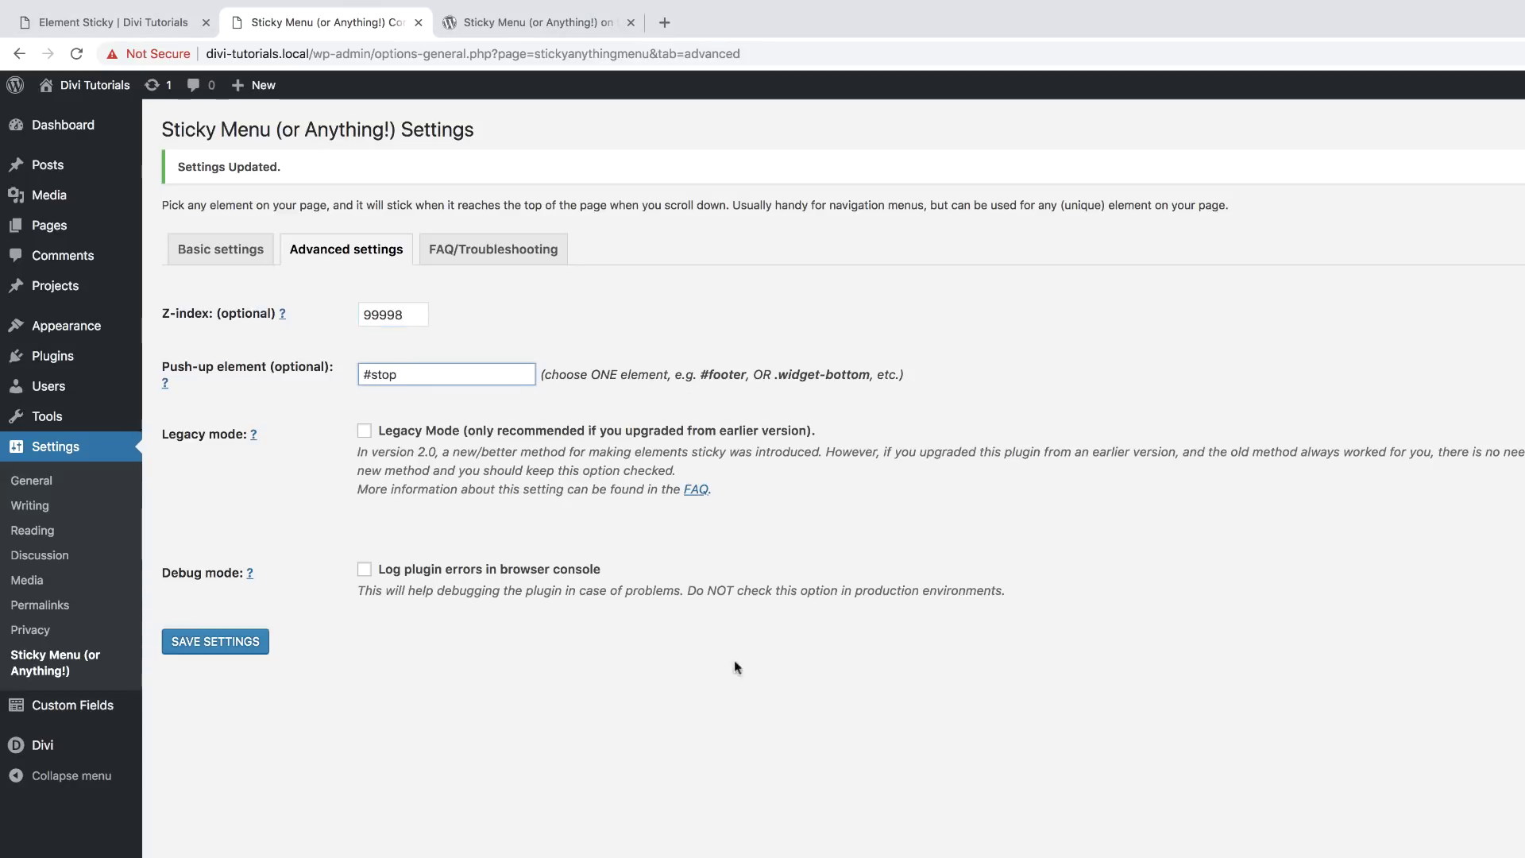
click(240, 641)
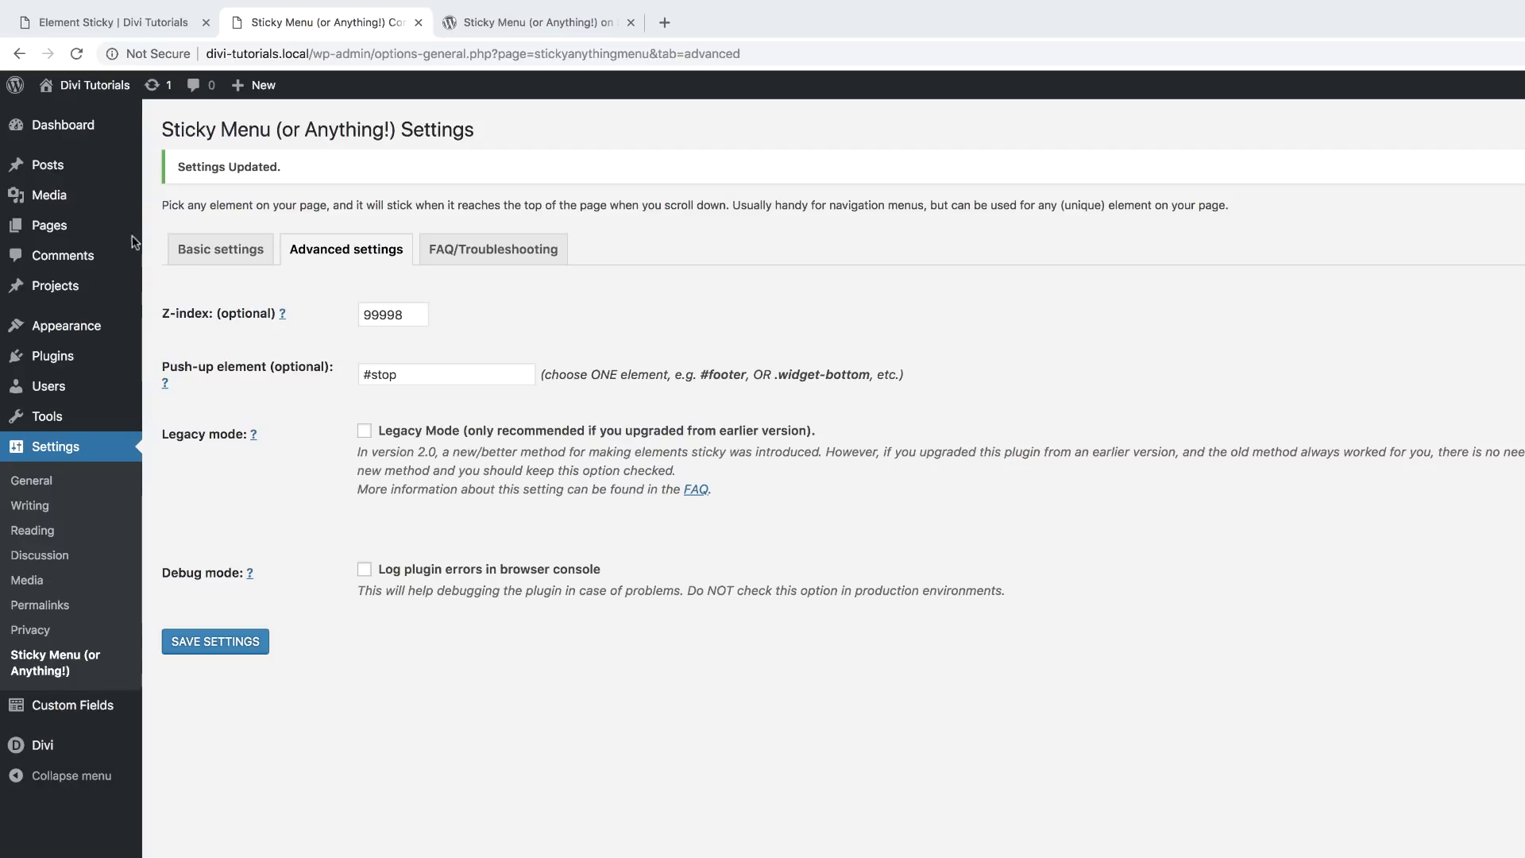
mouse_move(64, 233)
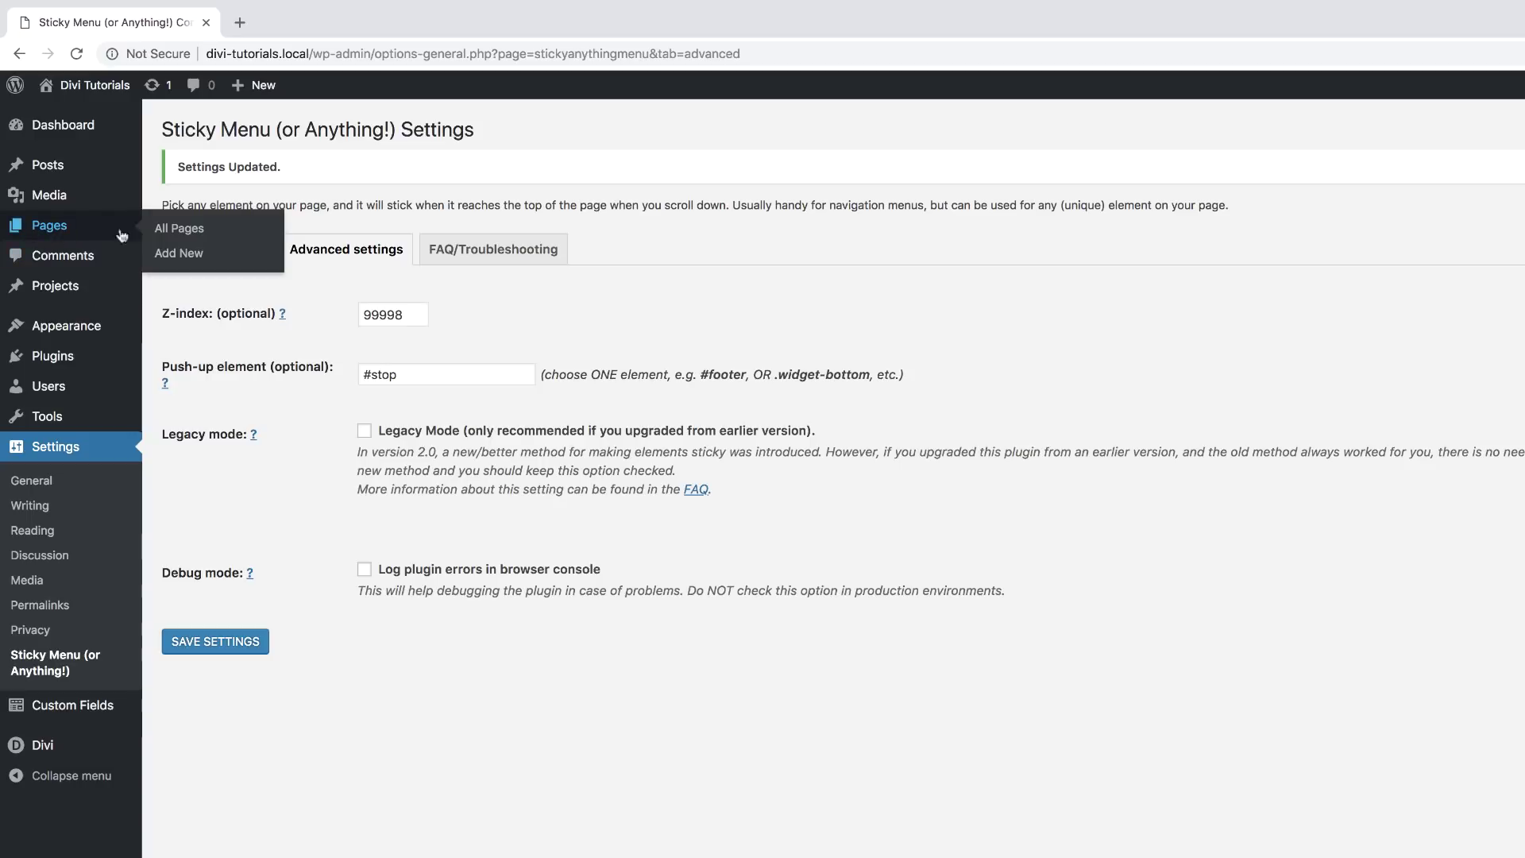
click(196, 235)
View the Element Sticky page and scroll through its financial blog layout
click(195, 232)
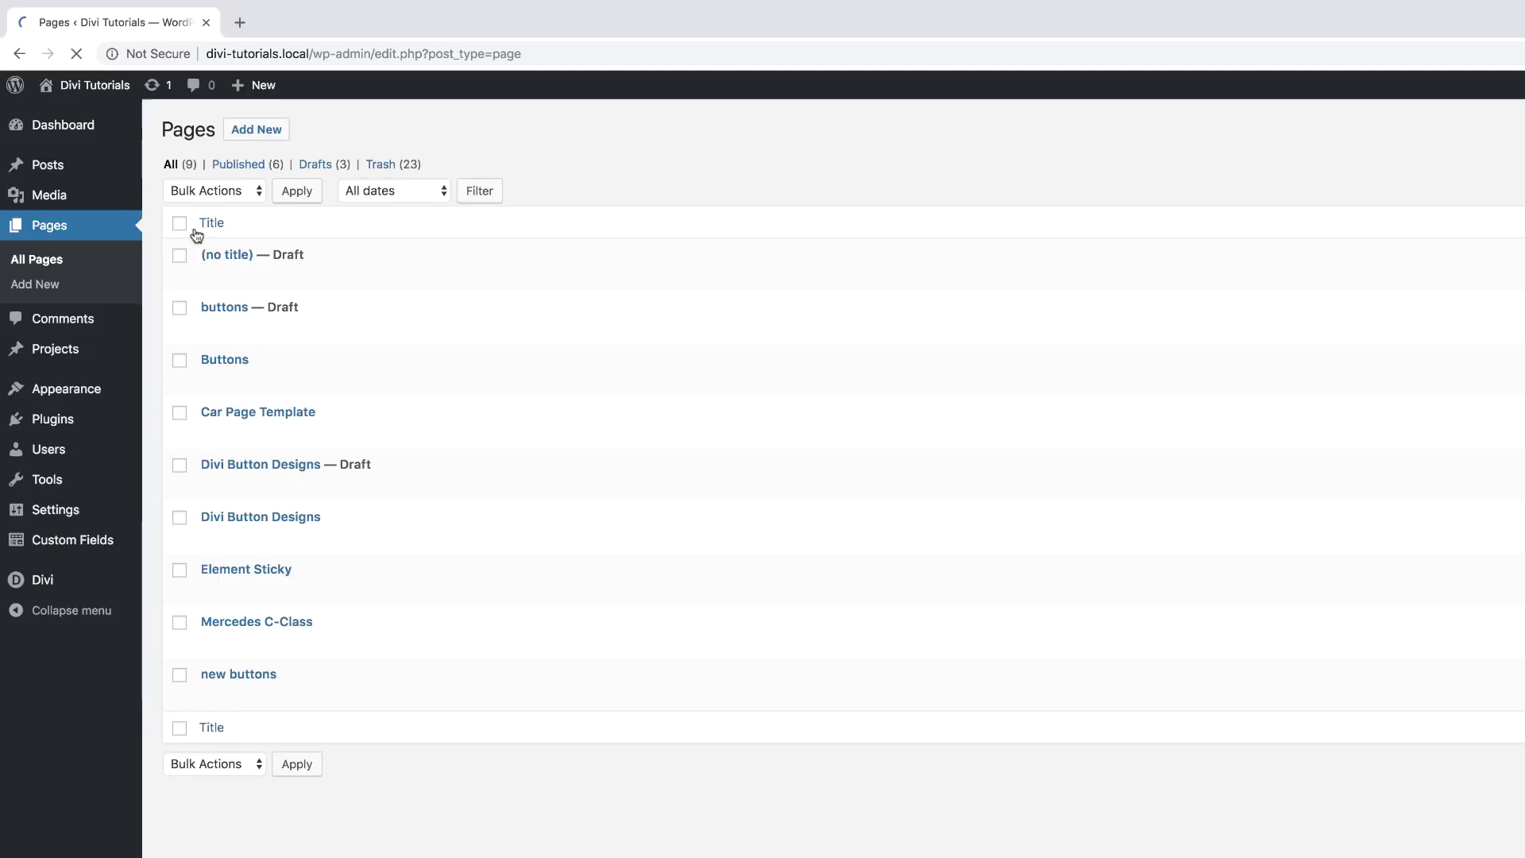
click(350, 591)
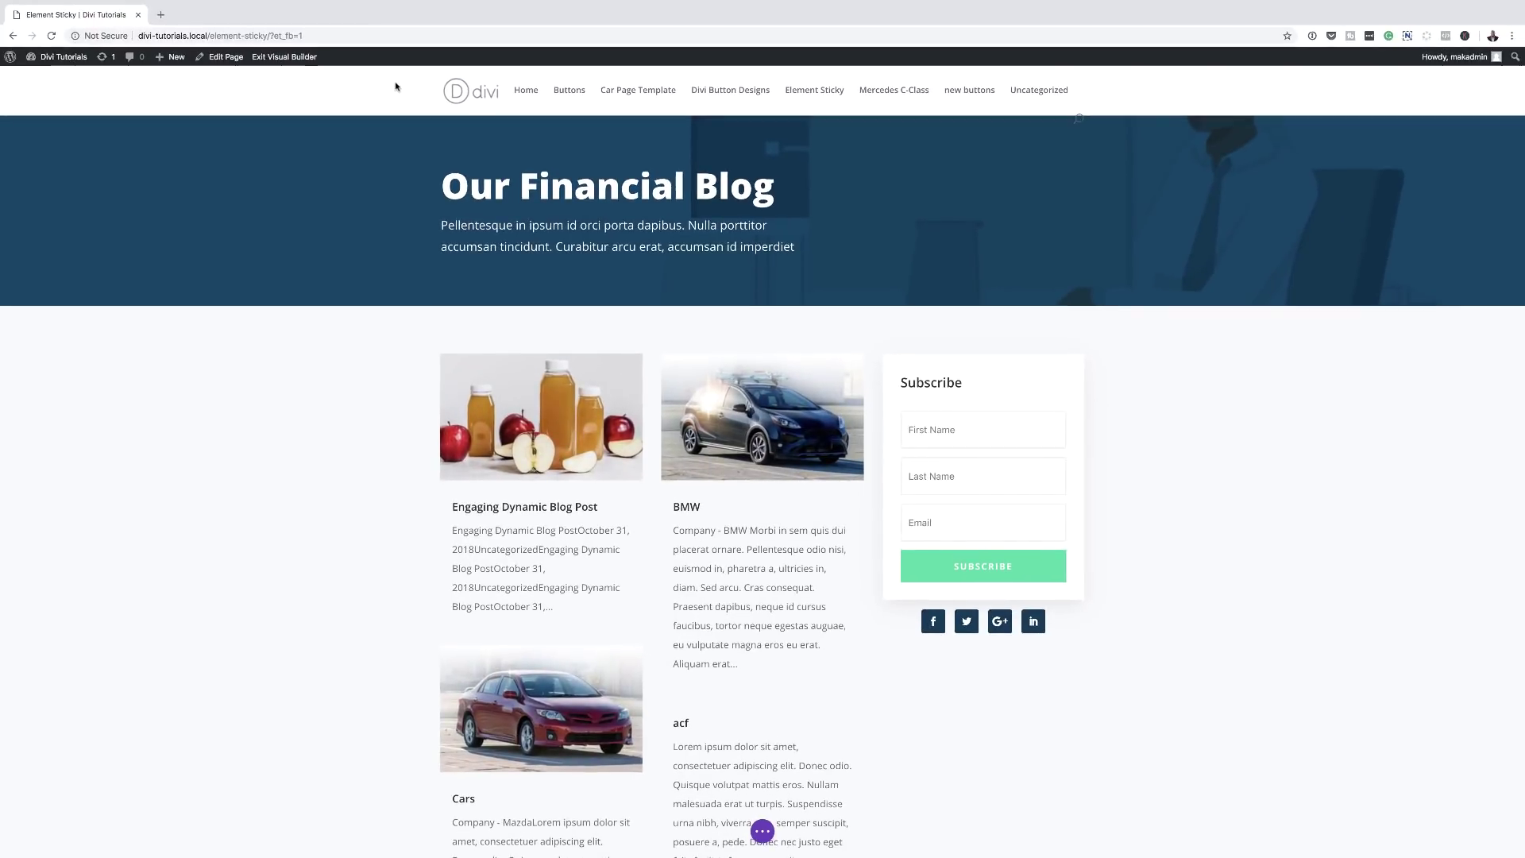
scroll(958, 413, down, 2)
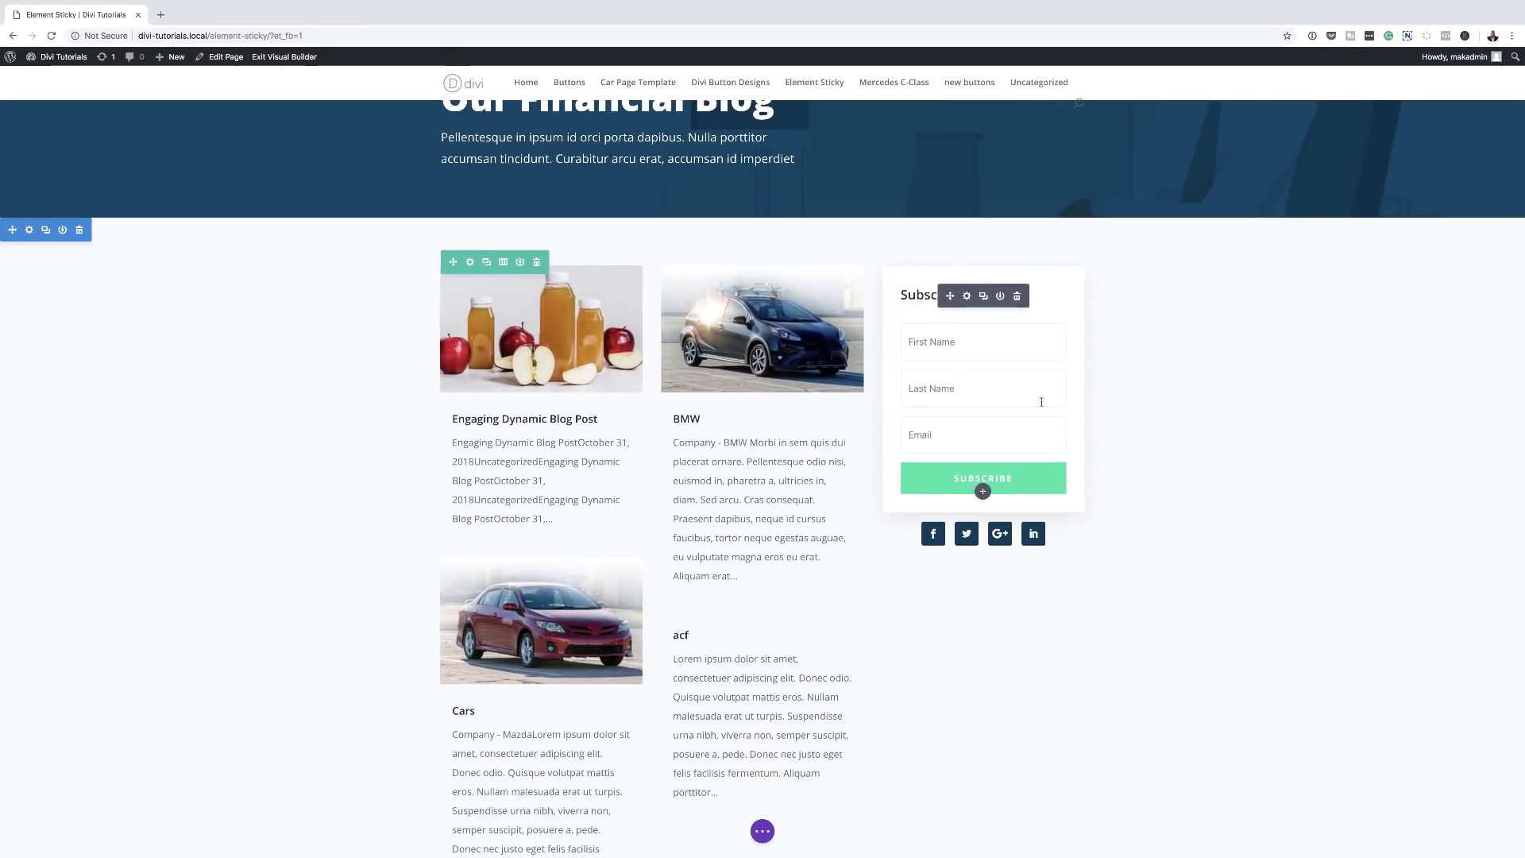
scroll(808, 418, down, 5)
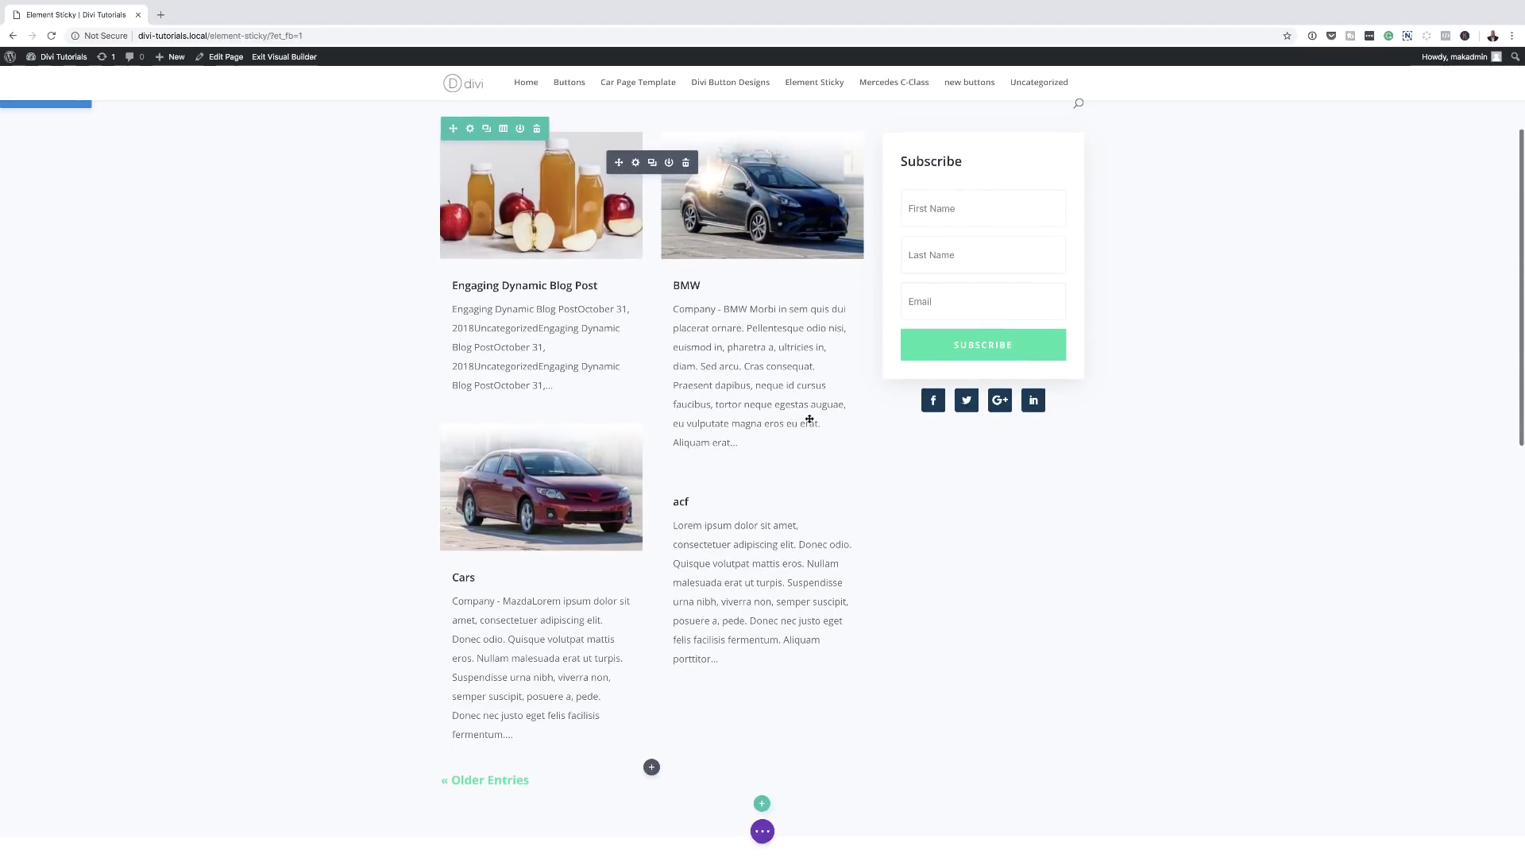
scroll(810, 419, down, 3)
scroll(807, 411, up, 20)
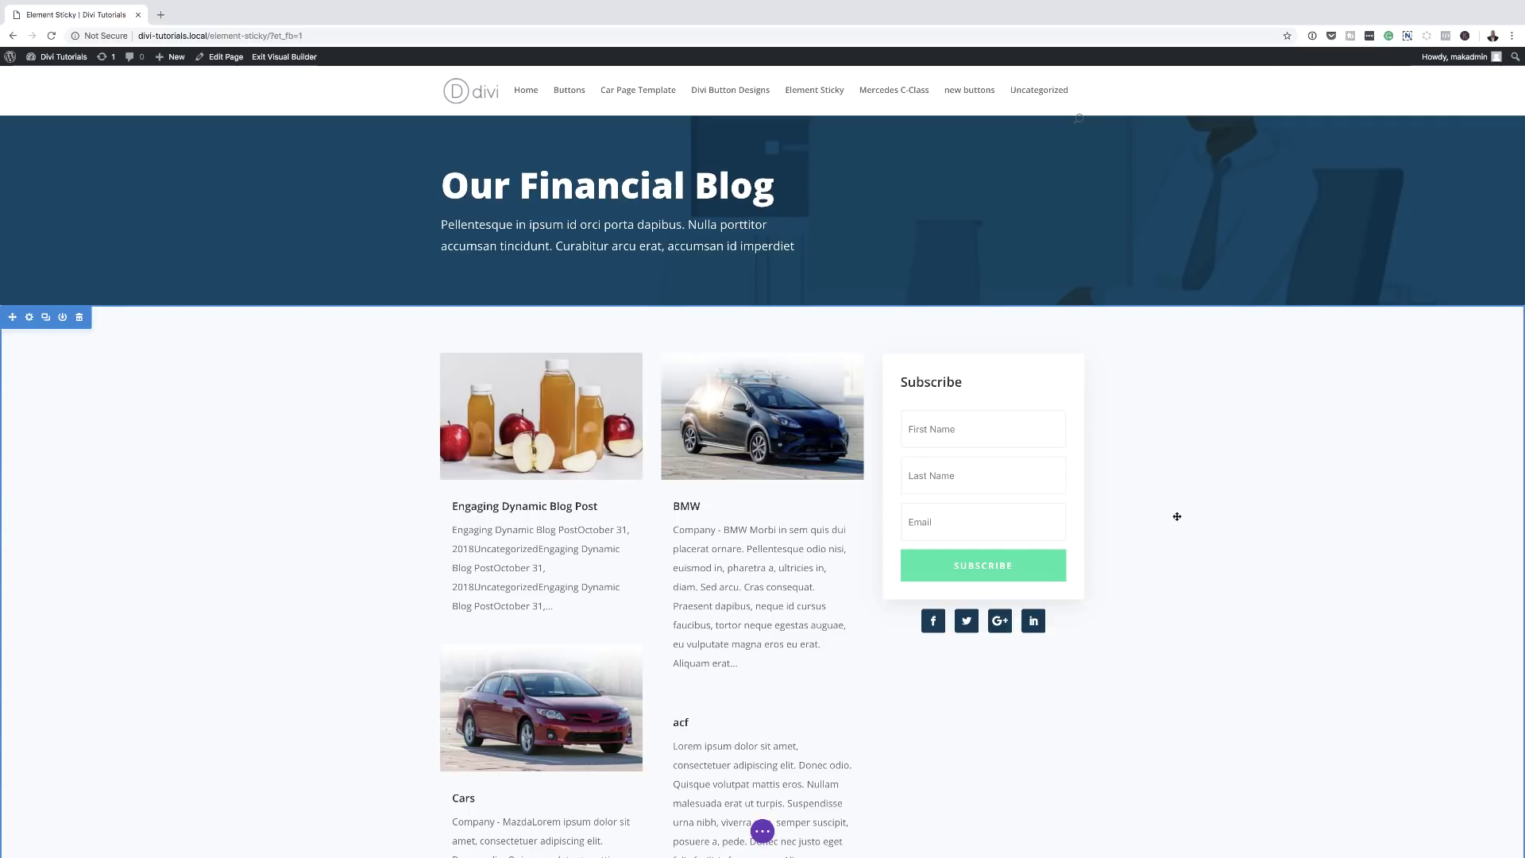
mouse_move(477, 355)
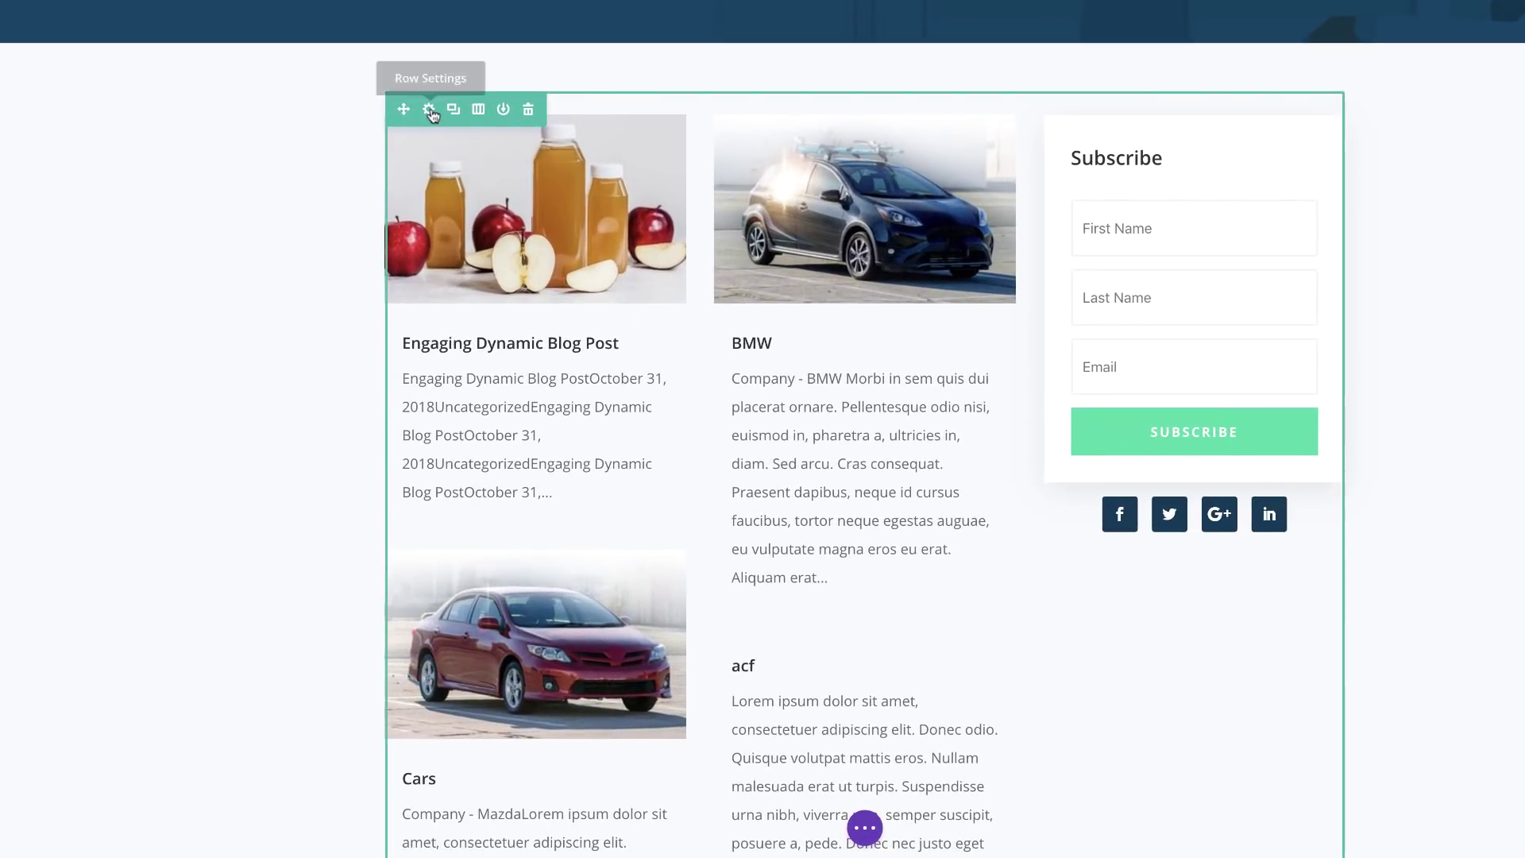
Set the blog row's Column 2 CSS ID to 'sticky' and save the row settings
click(439, 116)
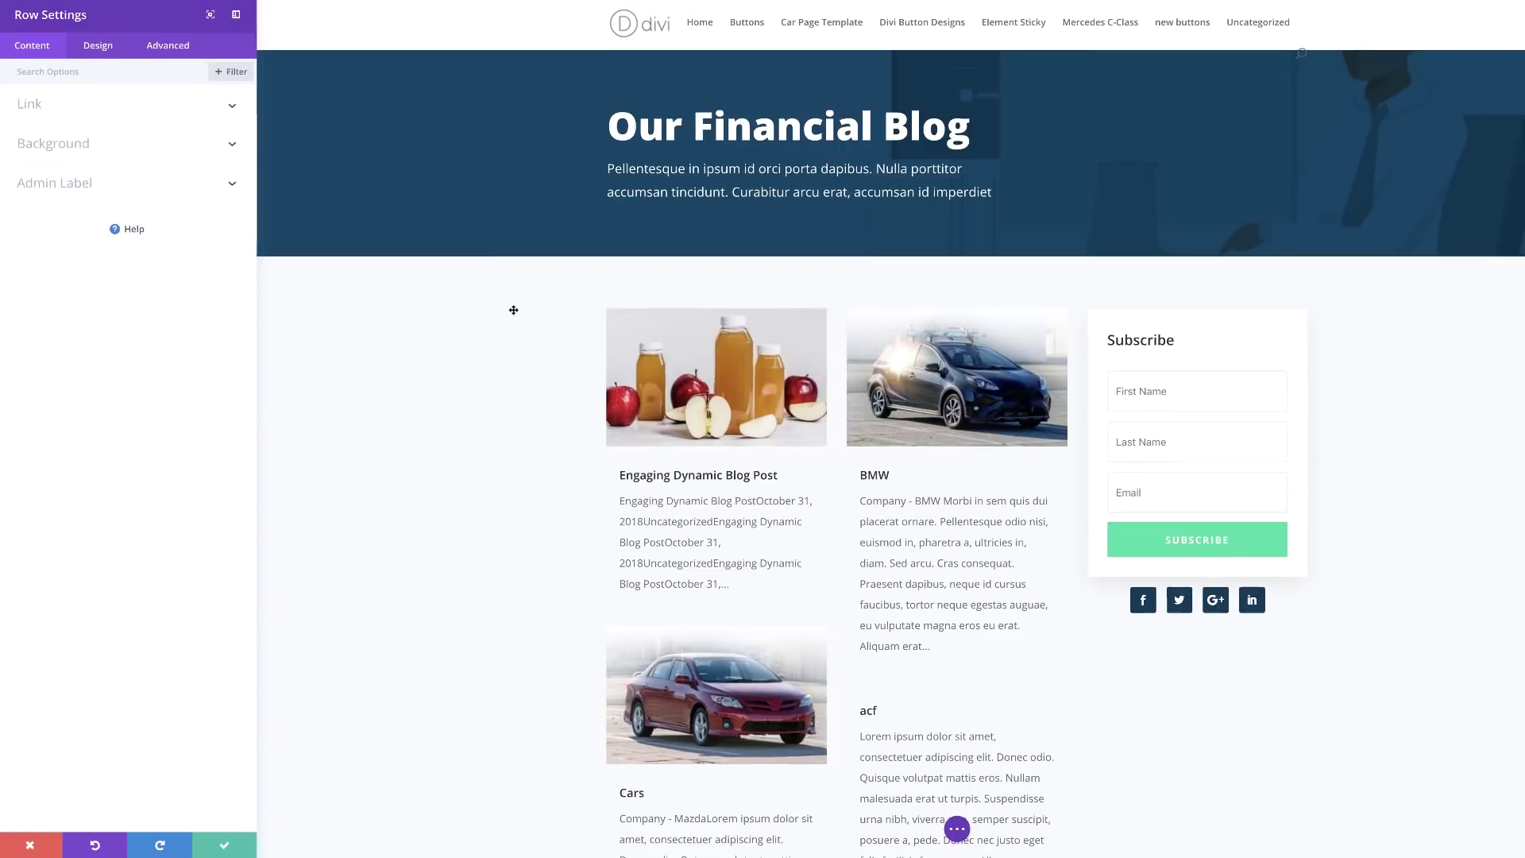
click(182, 48)
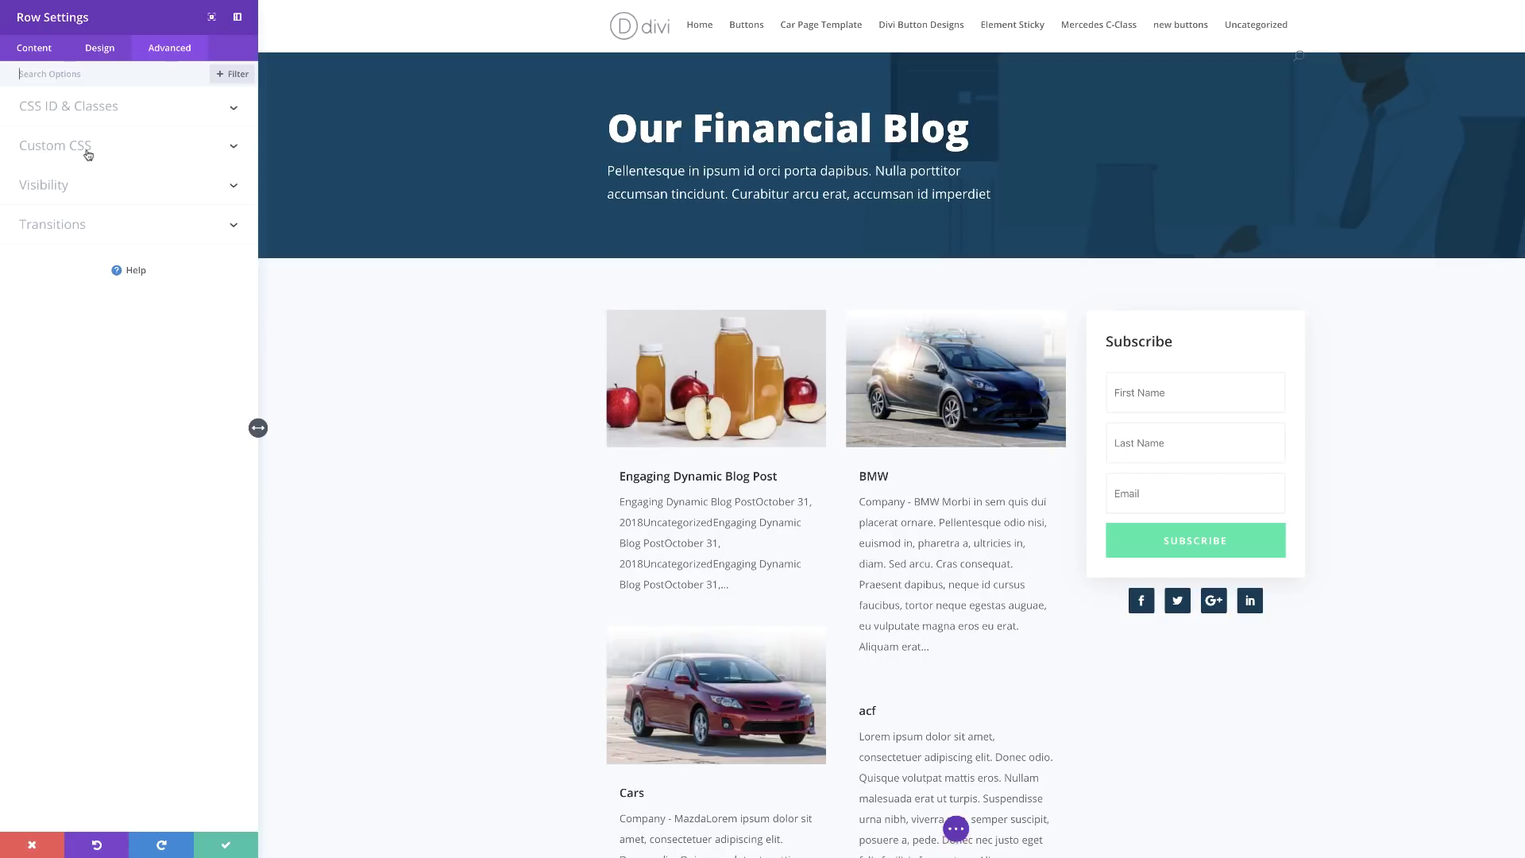
click(92, 109)
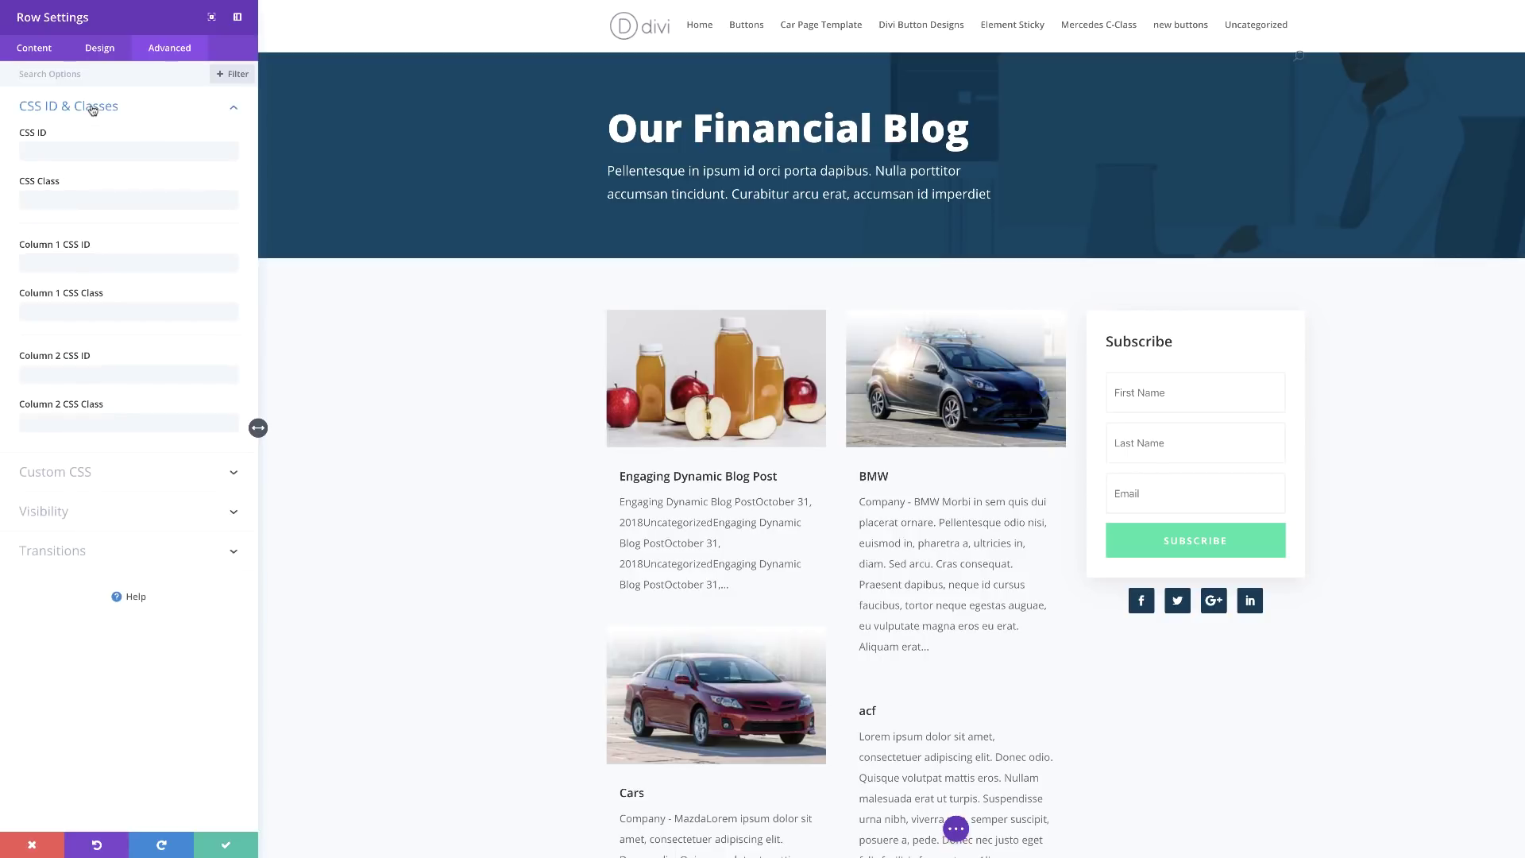
click(101, 373)
text(sticky)
click(332, 742)
click(228, 845)
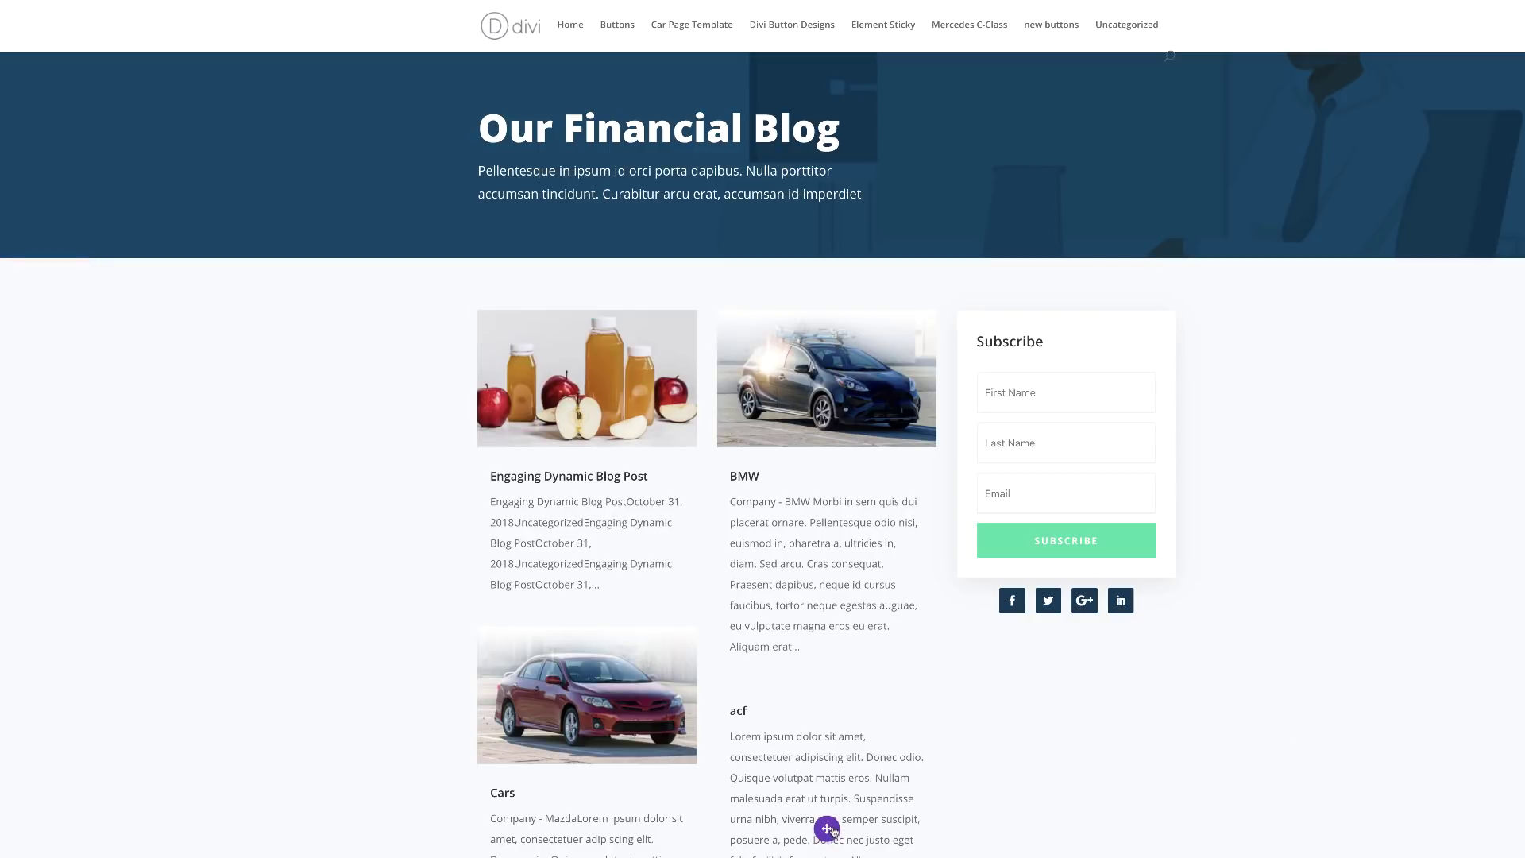
click(826, 829)
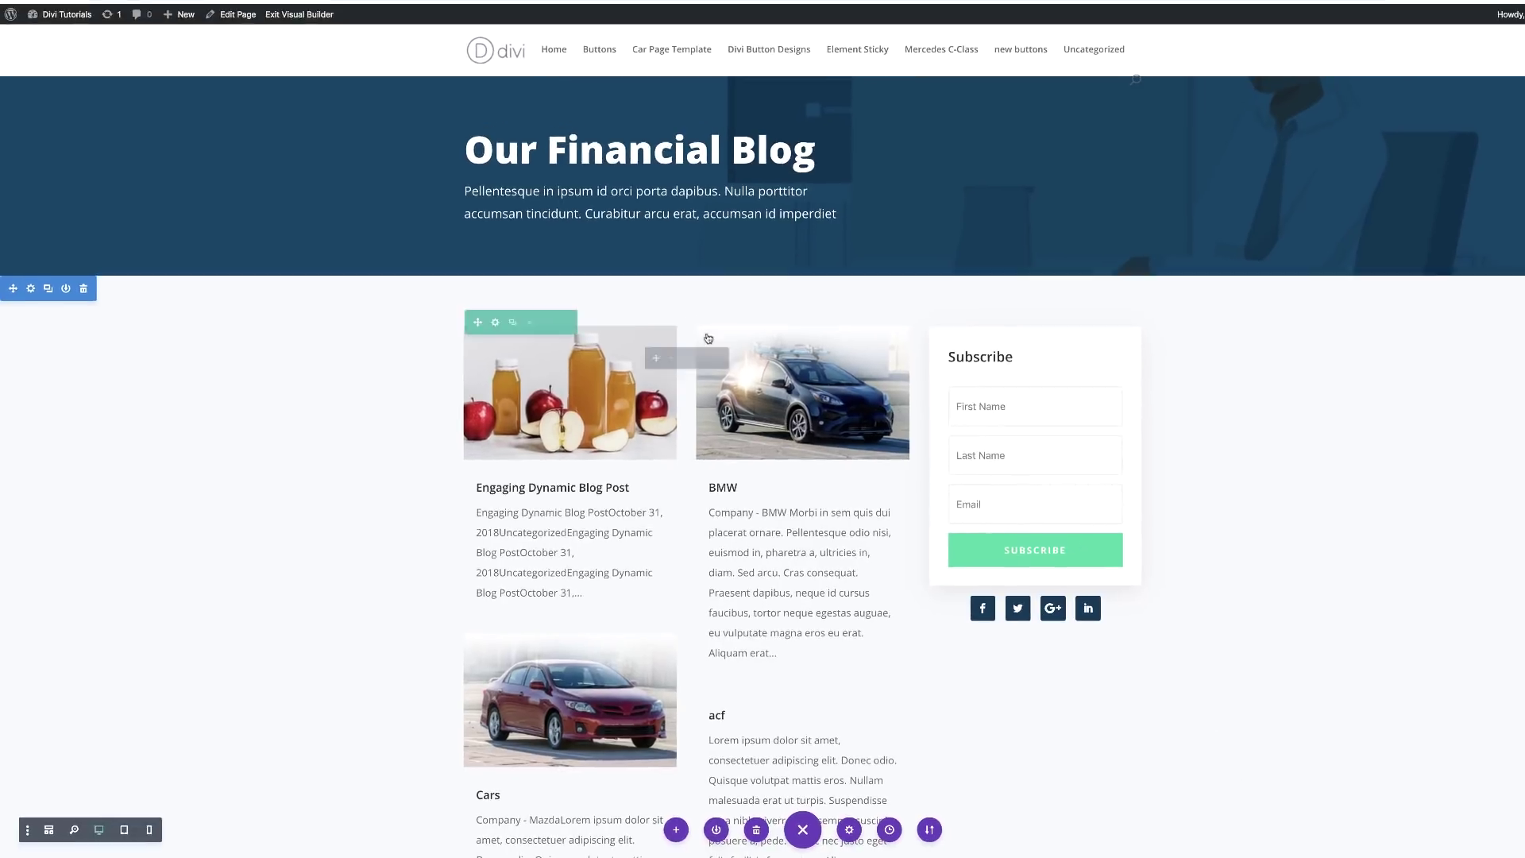
click(301, 16)
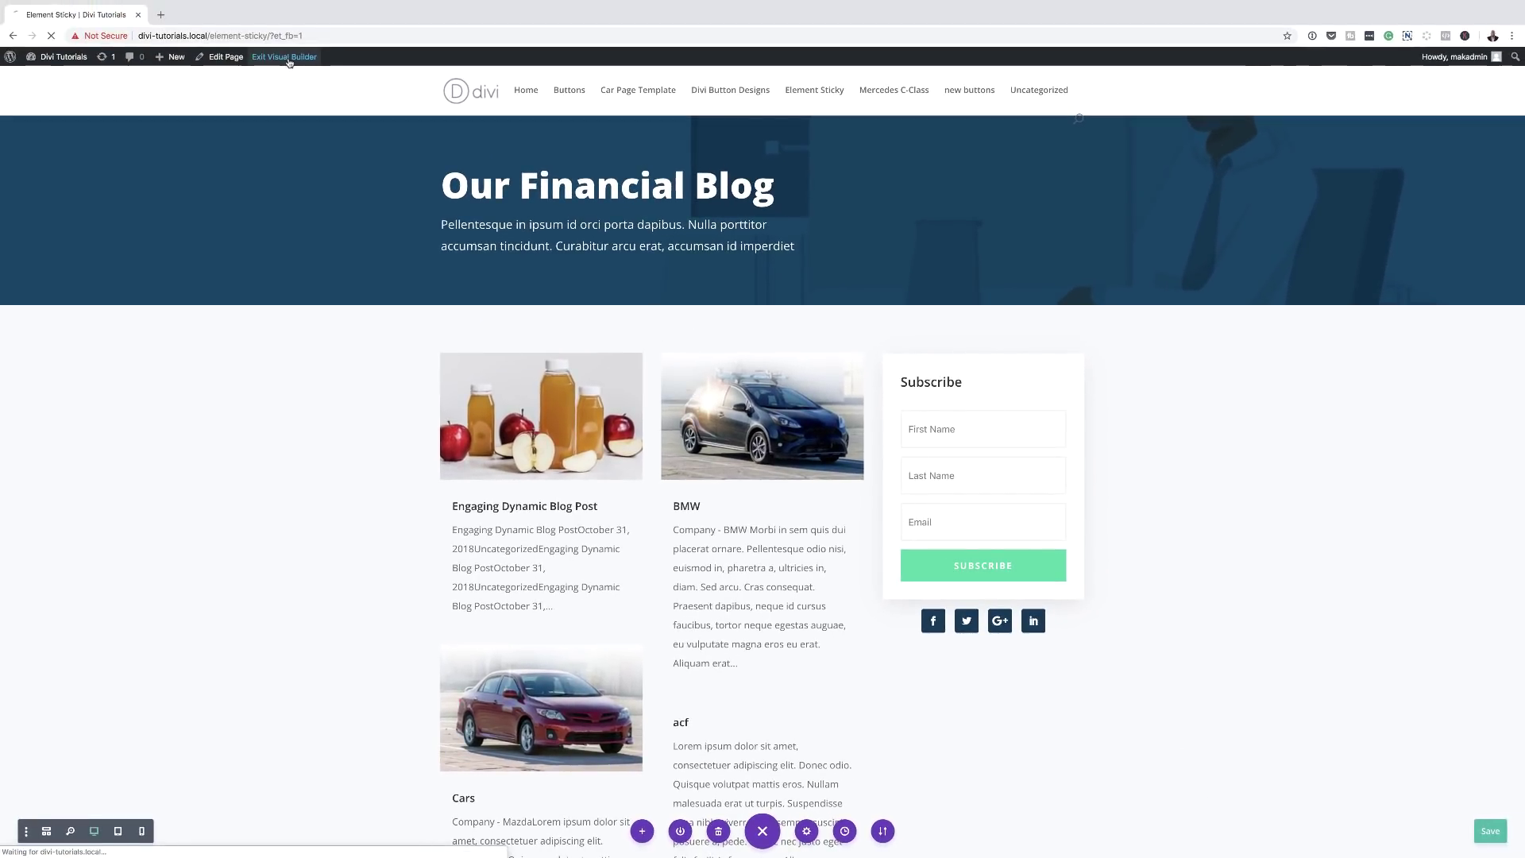
scroll(725, 732, down, 6)
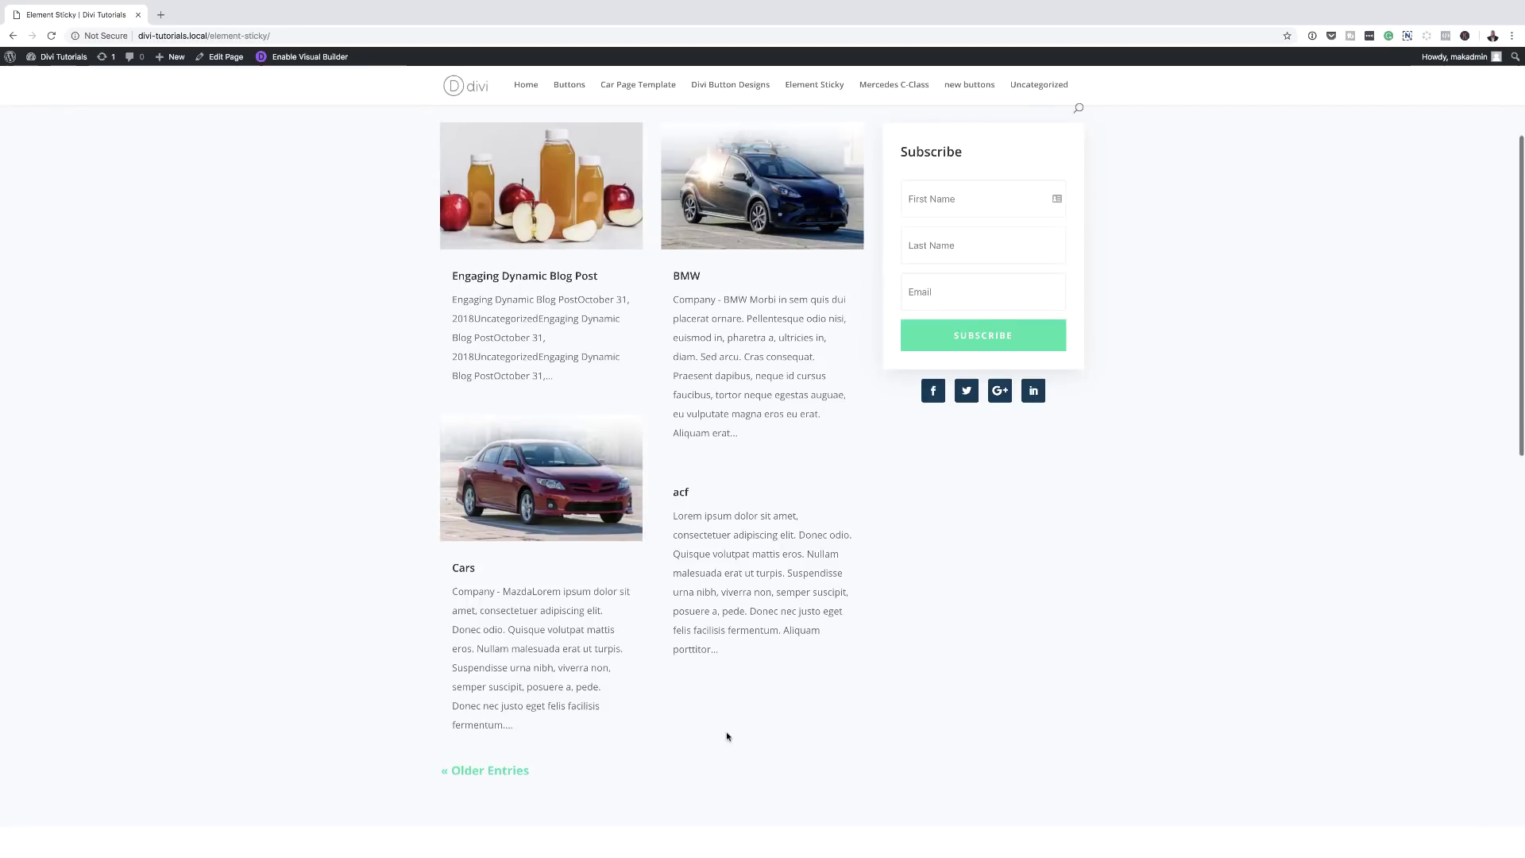
scroll(726, 736, down, 10)
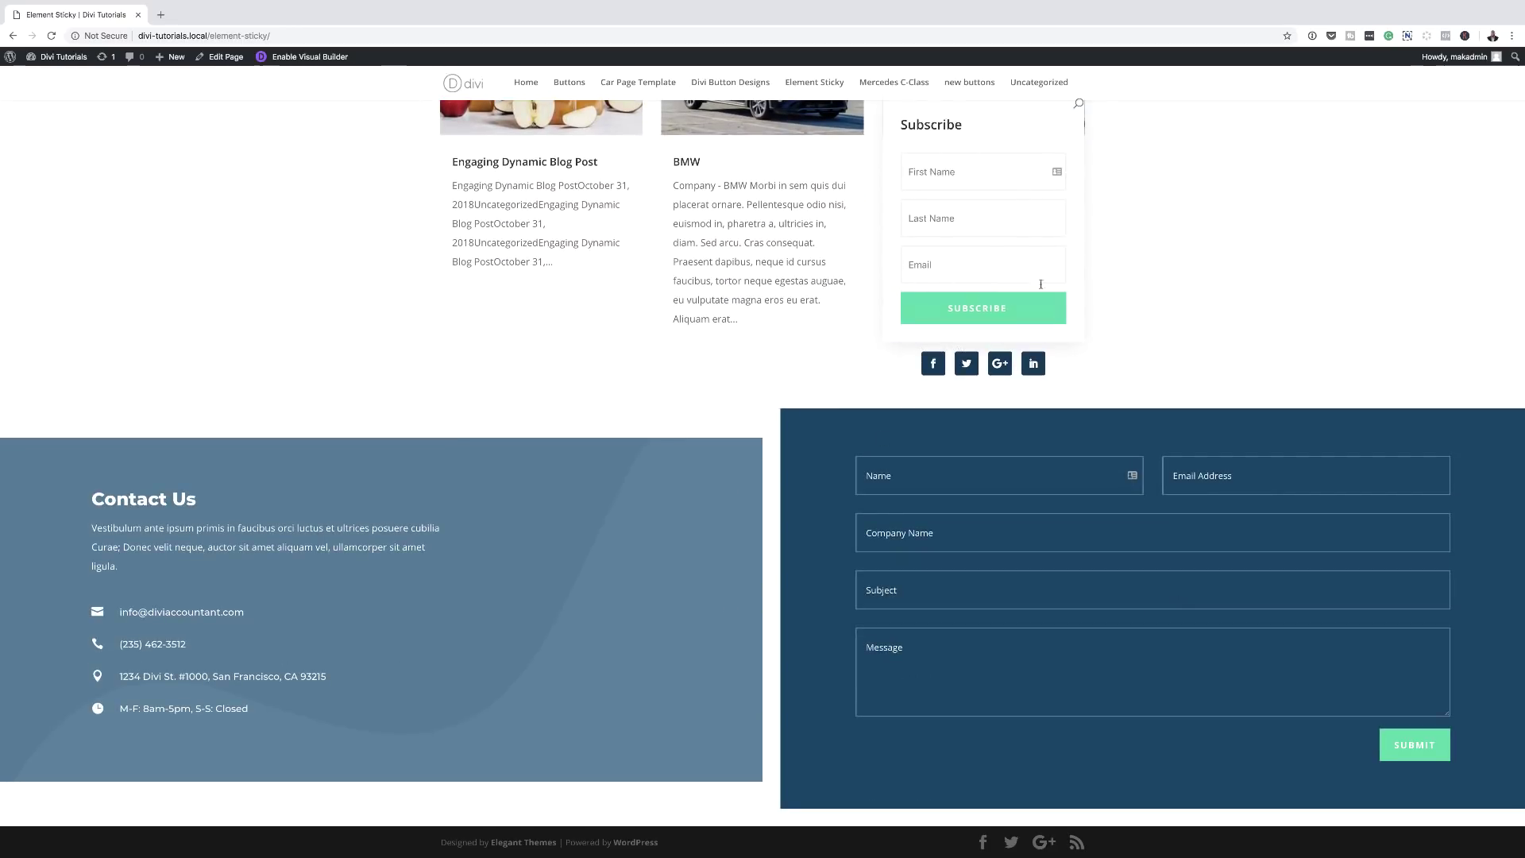
scroll(754, 432, up, 9)
scroll(753, 433, up, 7)
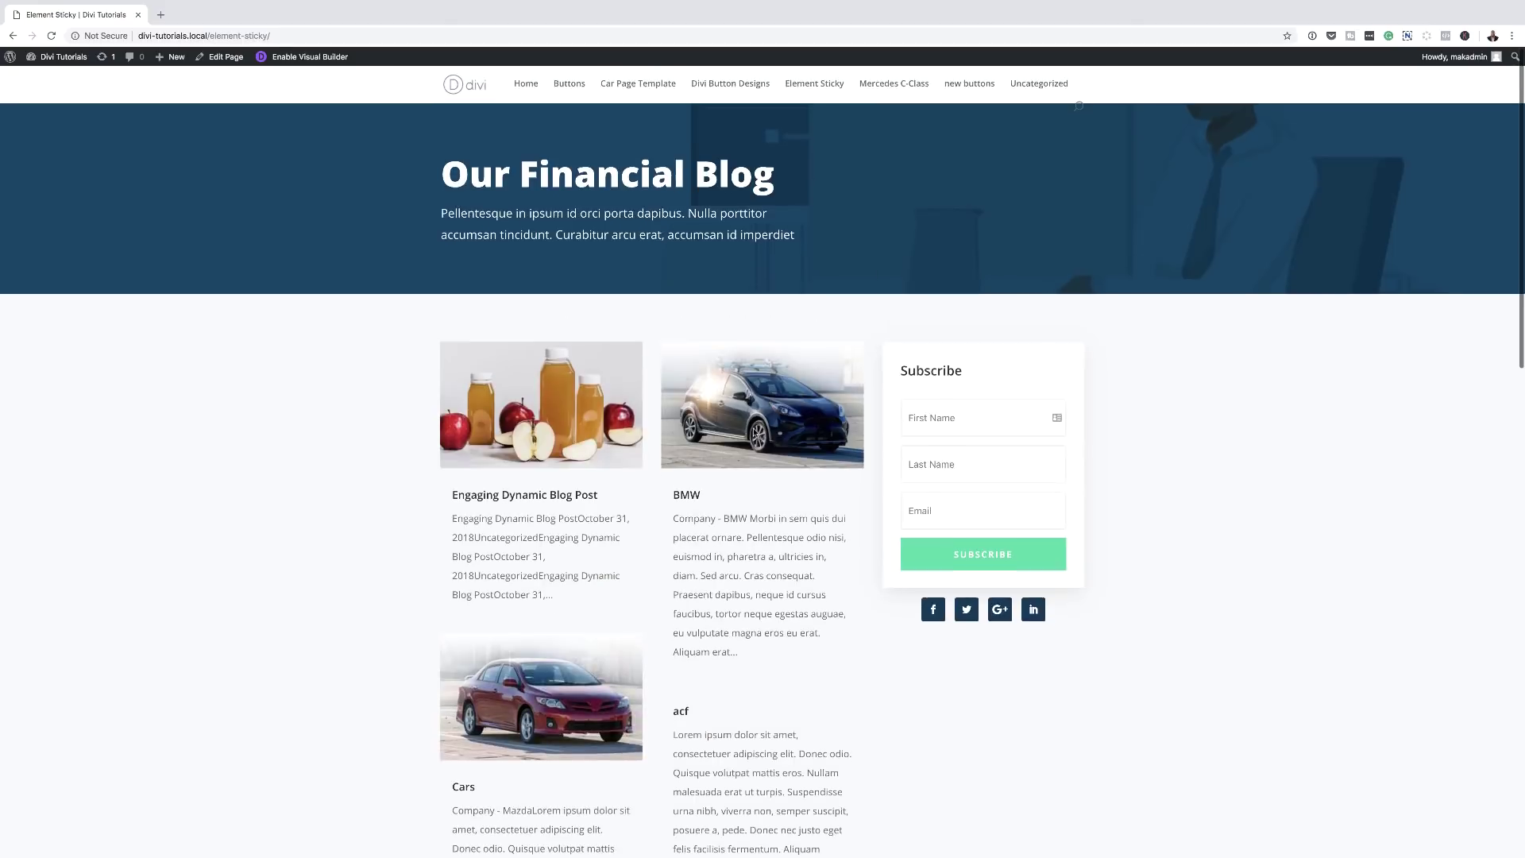
scroll(772, 444, down, 3)
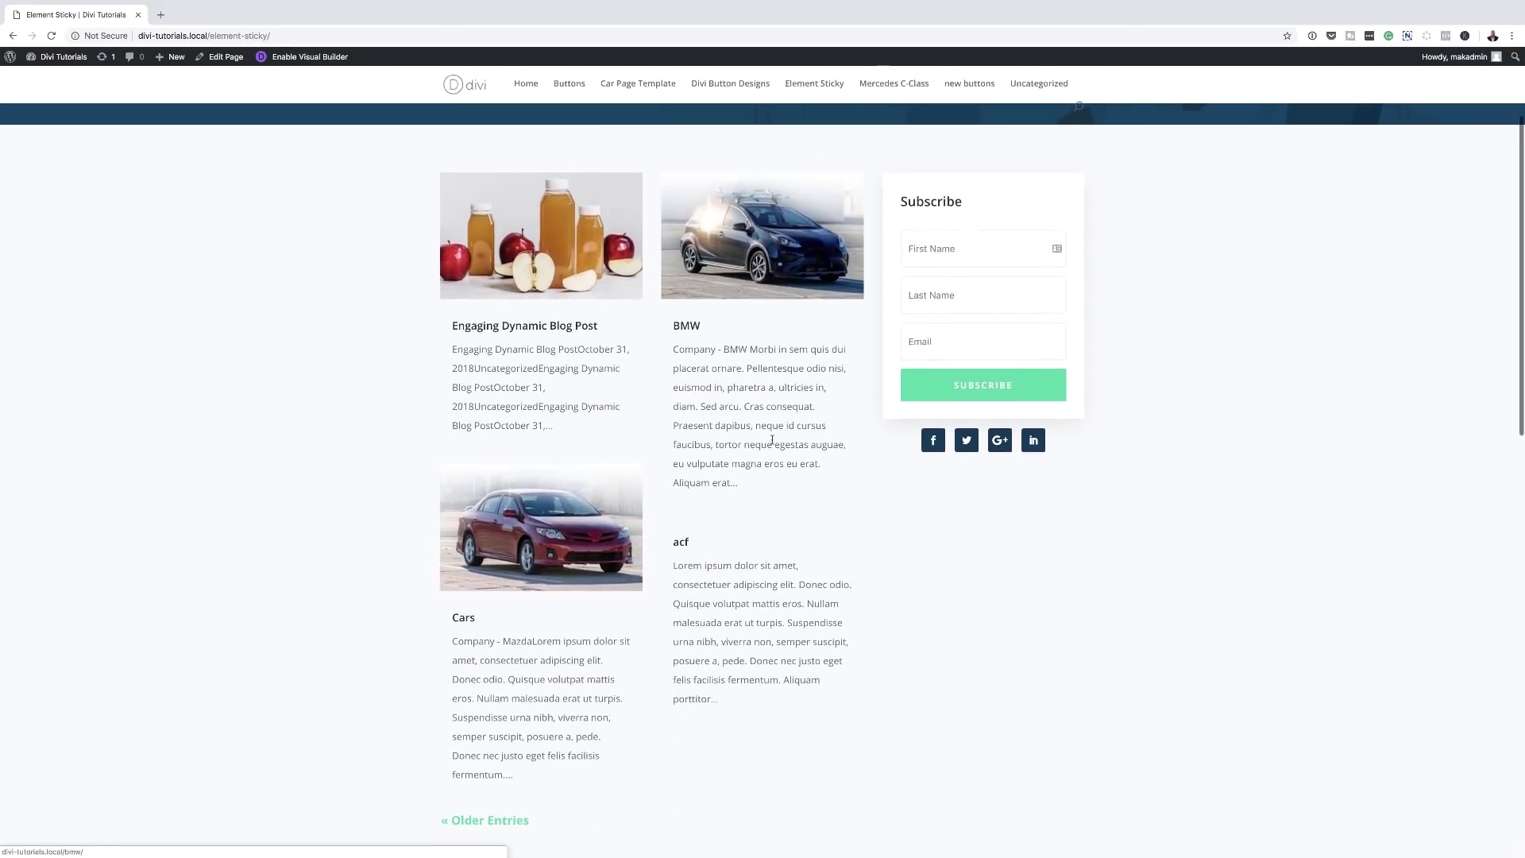
scroll(773, 443, down, 12)
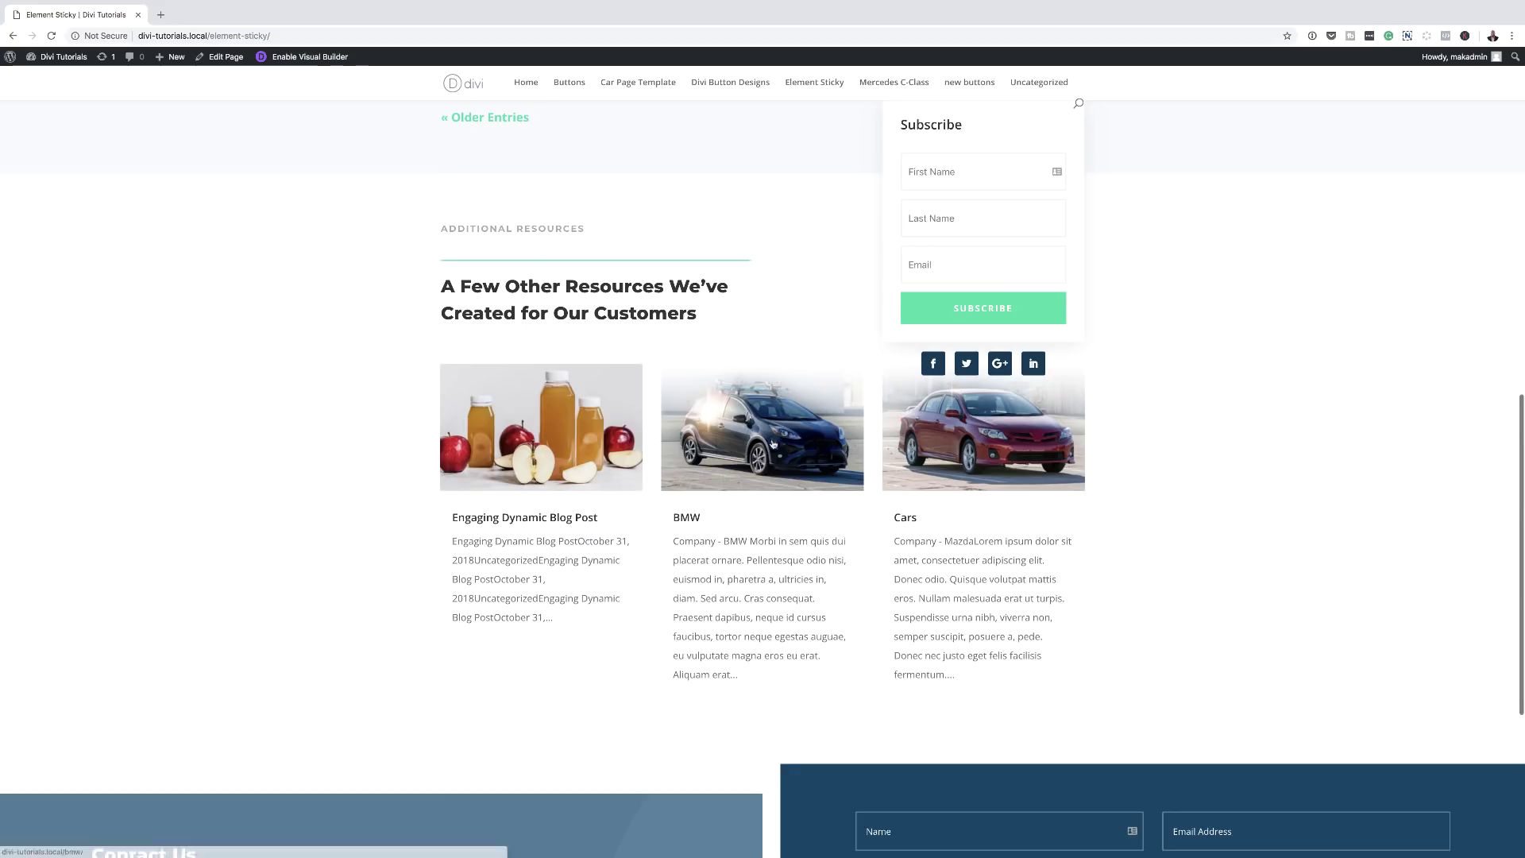
scroll(772, 443, up, 15)
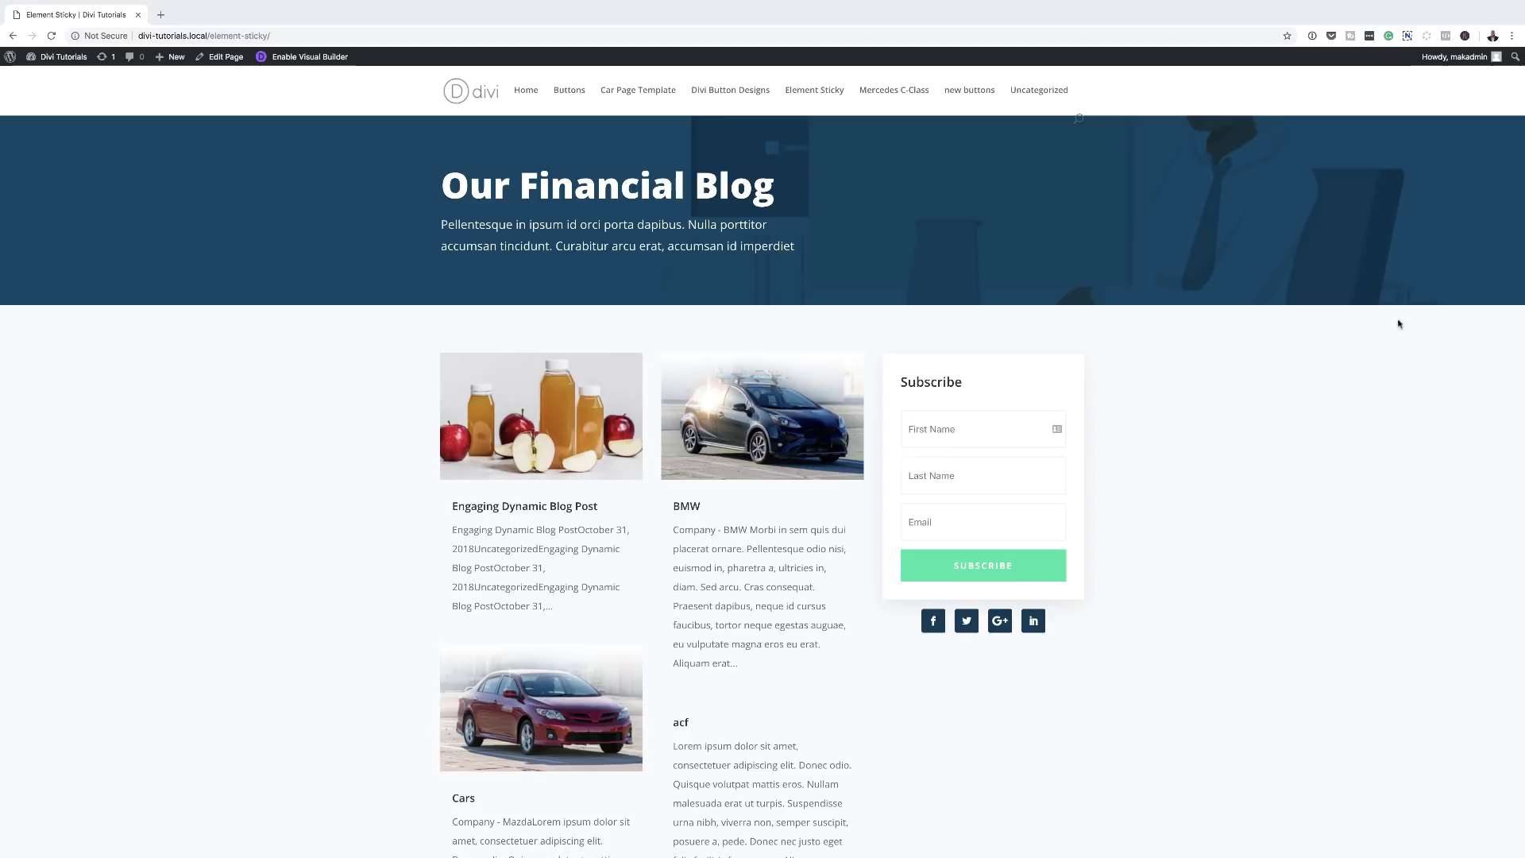
scroll(1287, 402, down, 8)
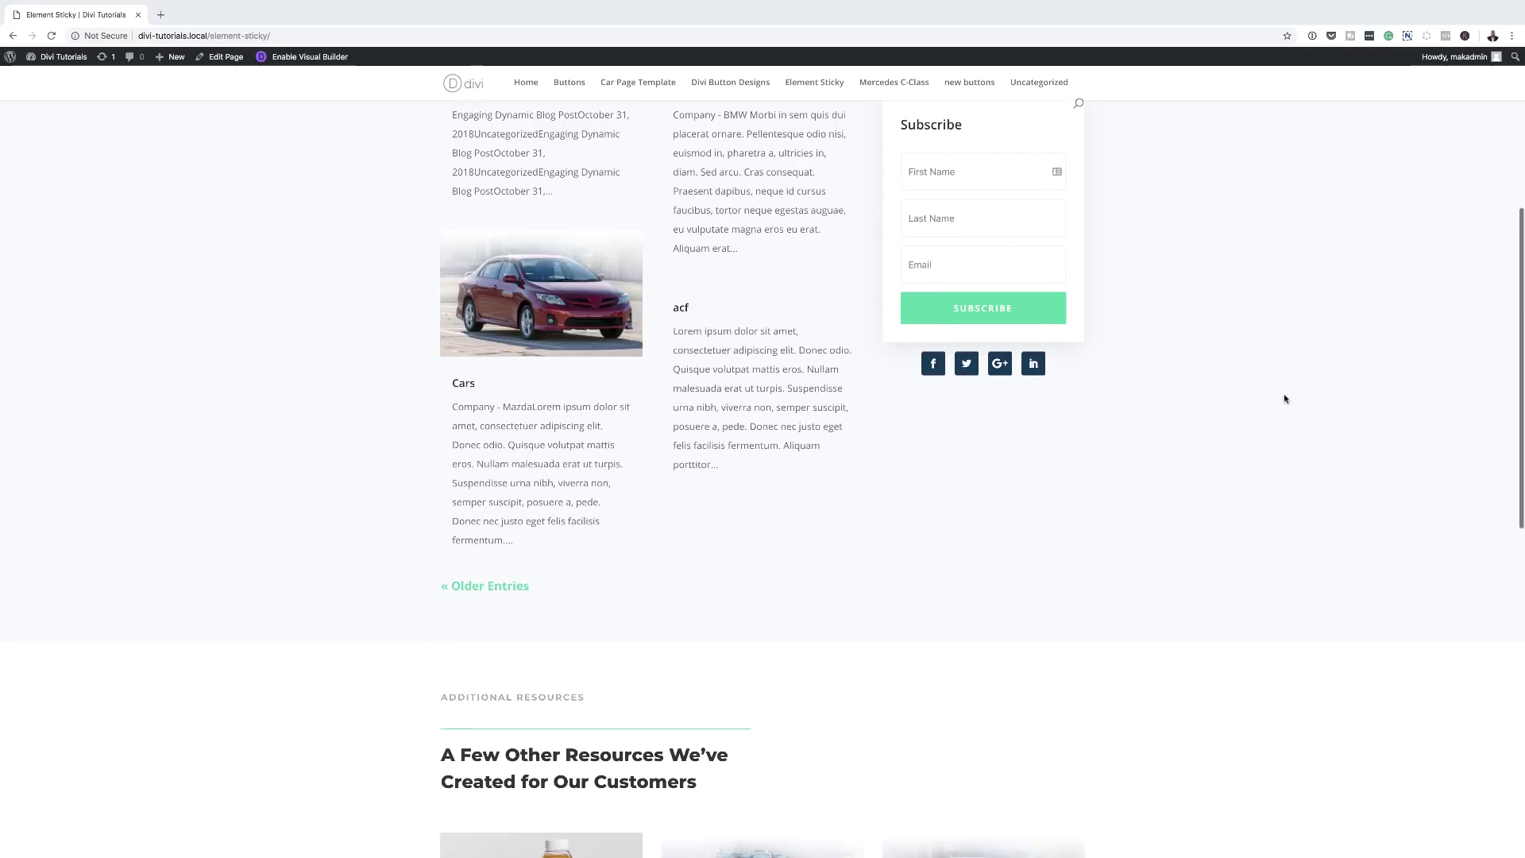
scroll(1286, 399, down, 6)
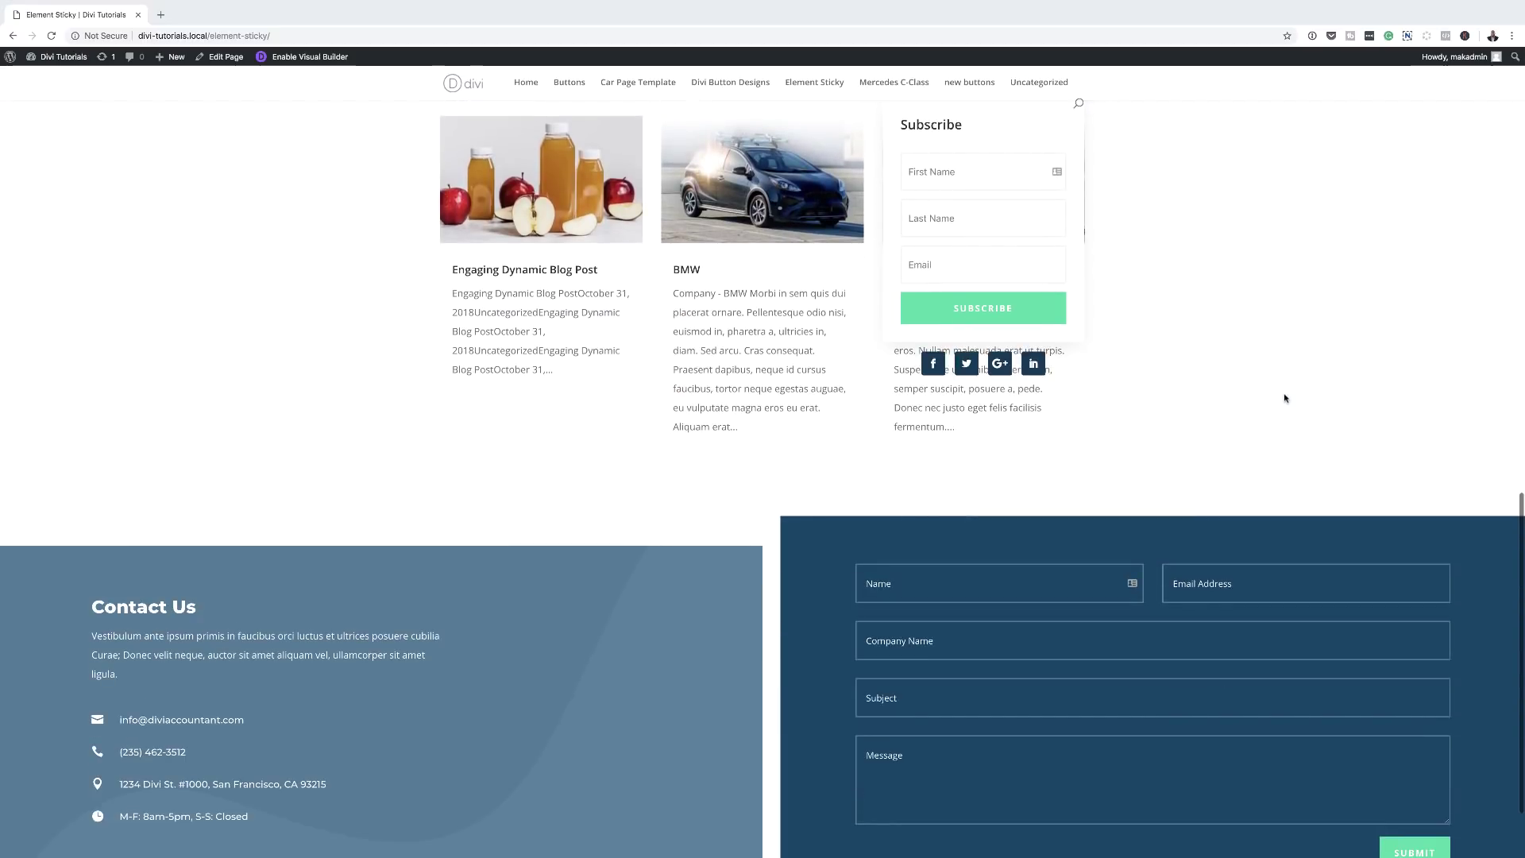
scroll(1286, 399, up, 1)
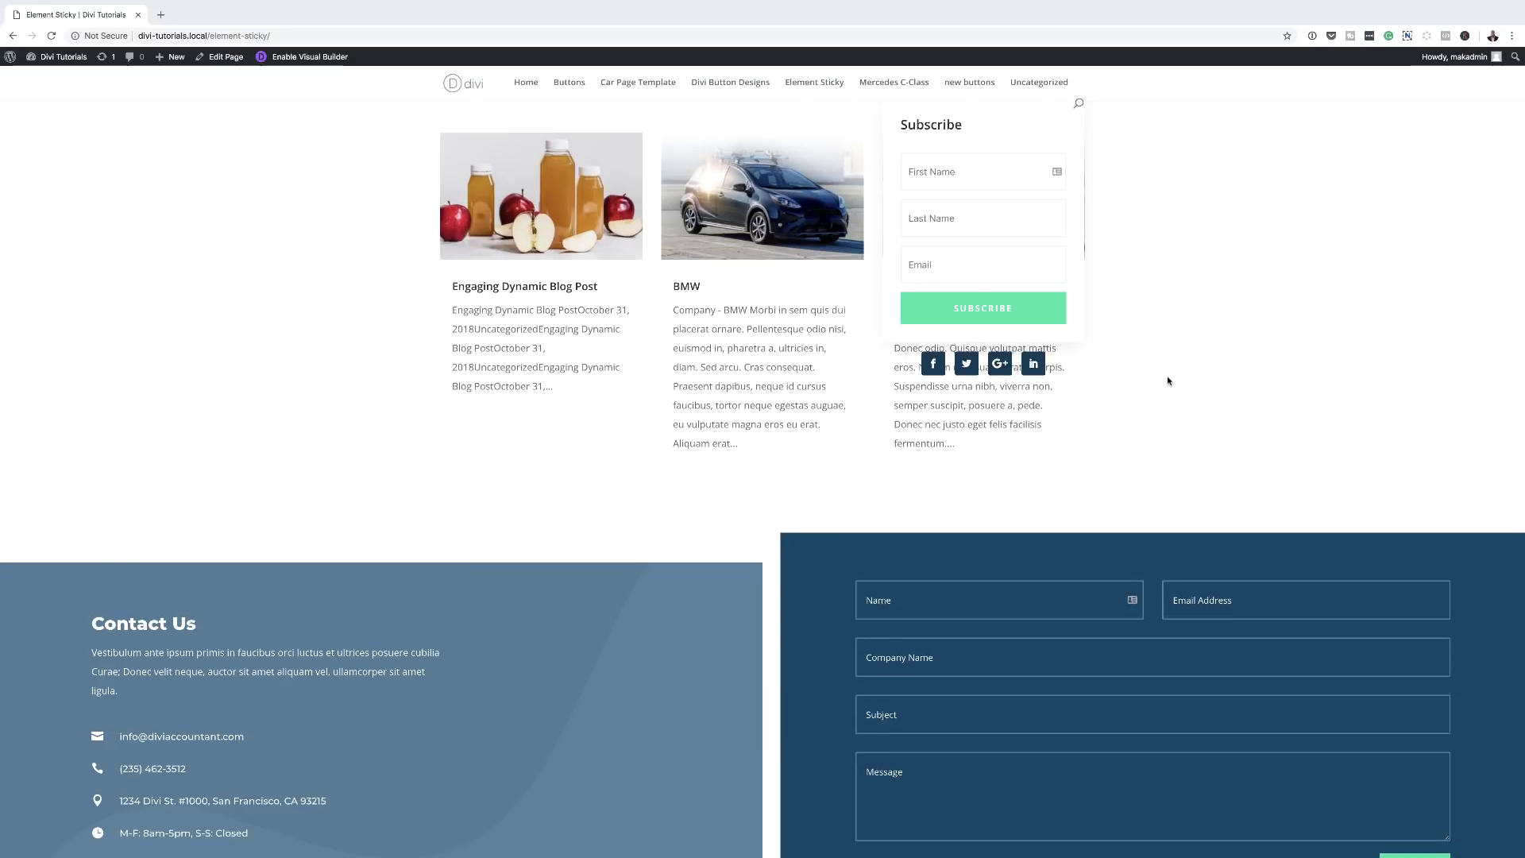
scroll(1167, 380, up, 5)
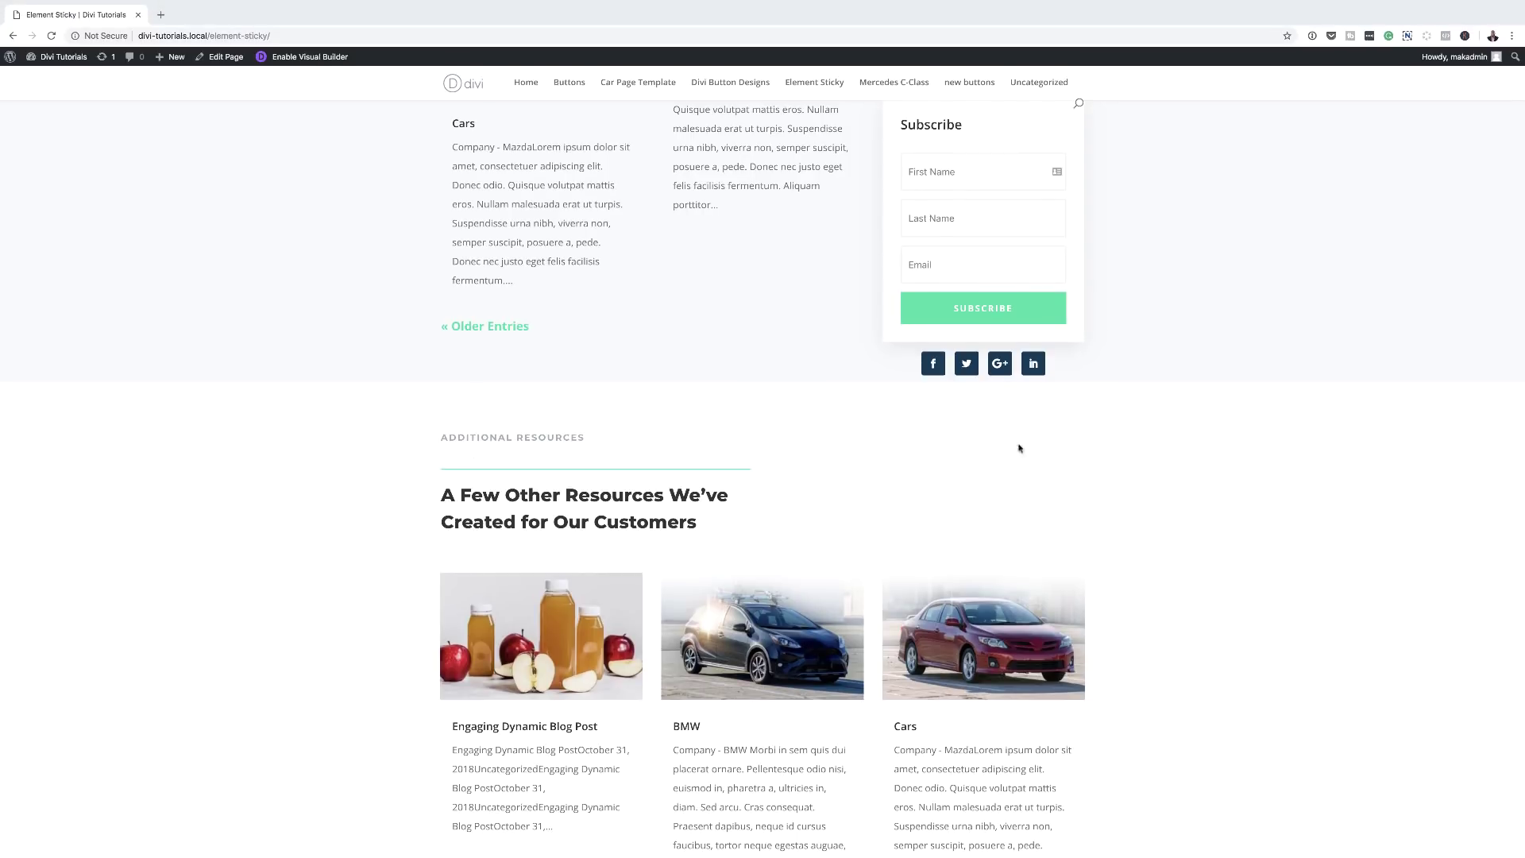
scroll(963, 500, up, 3)
scroll(963, 500, down, 10)
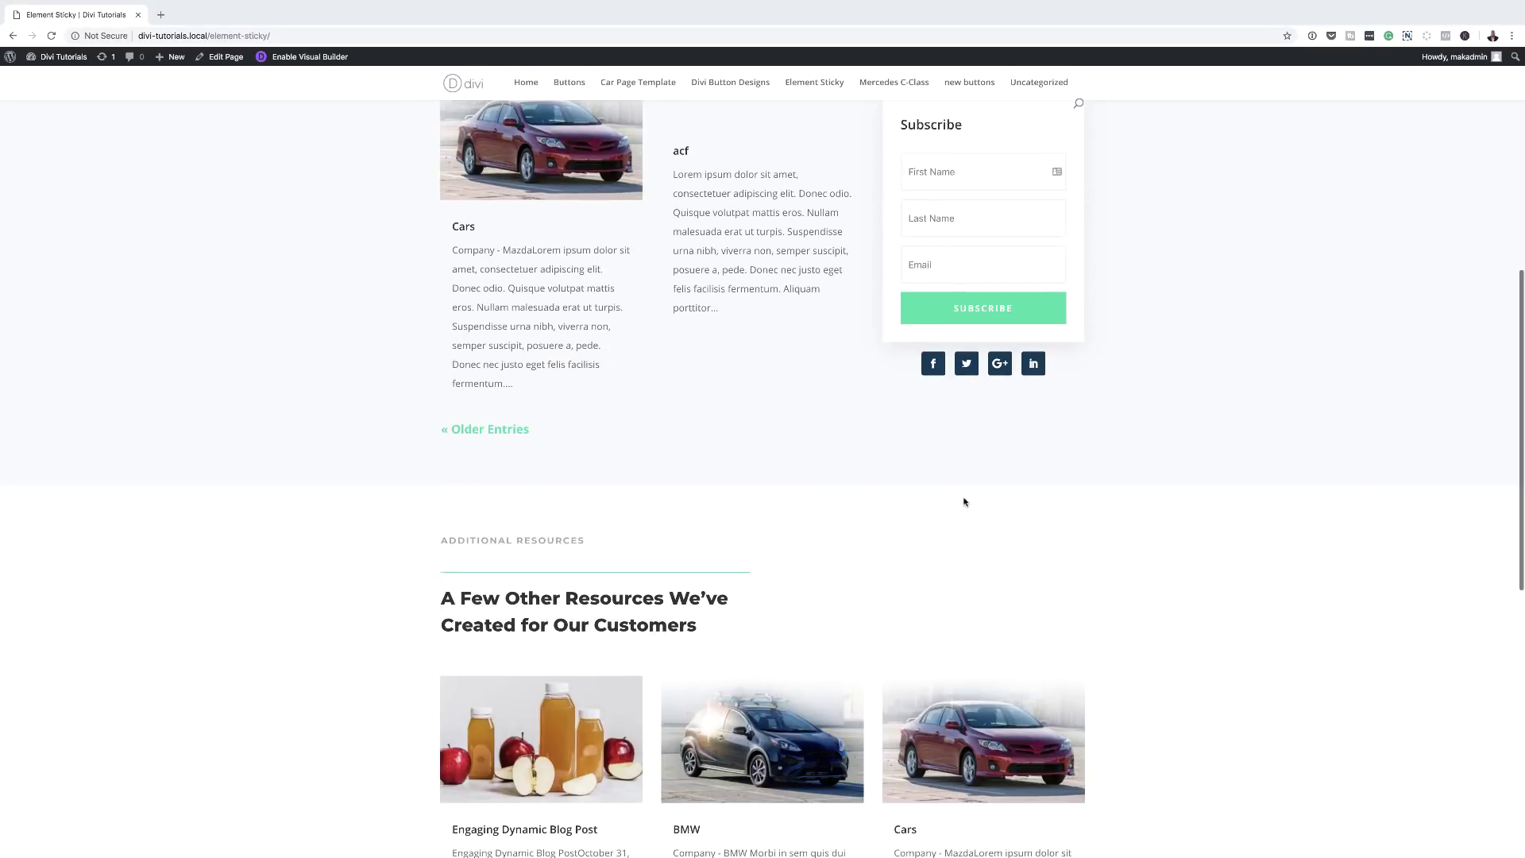
scroll(964, 500, up, 5)
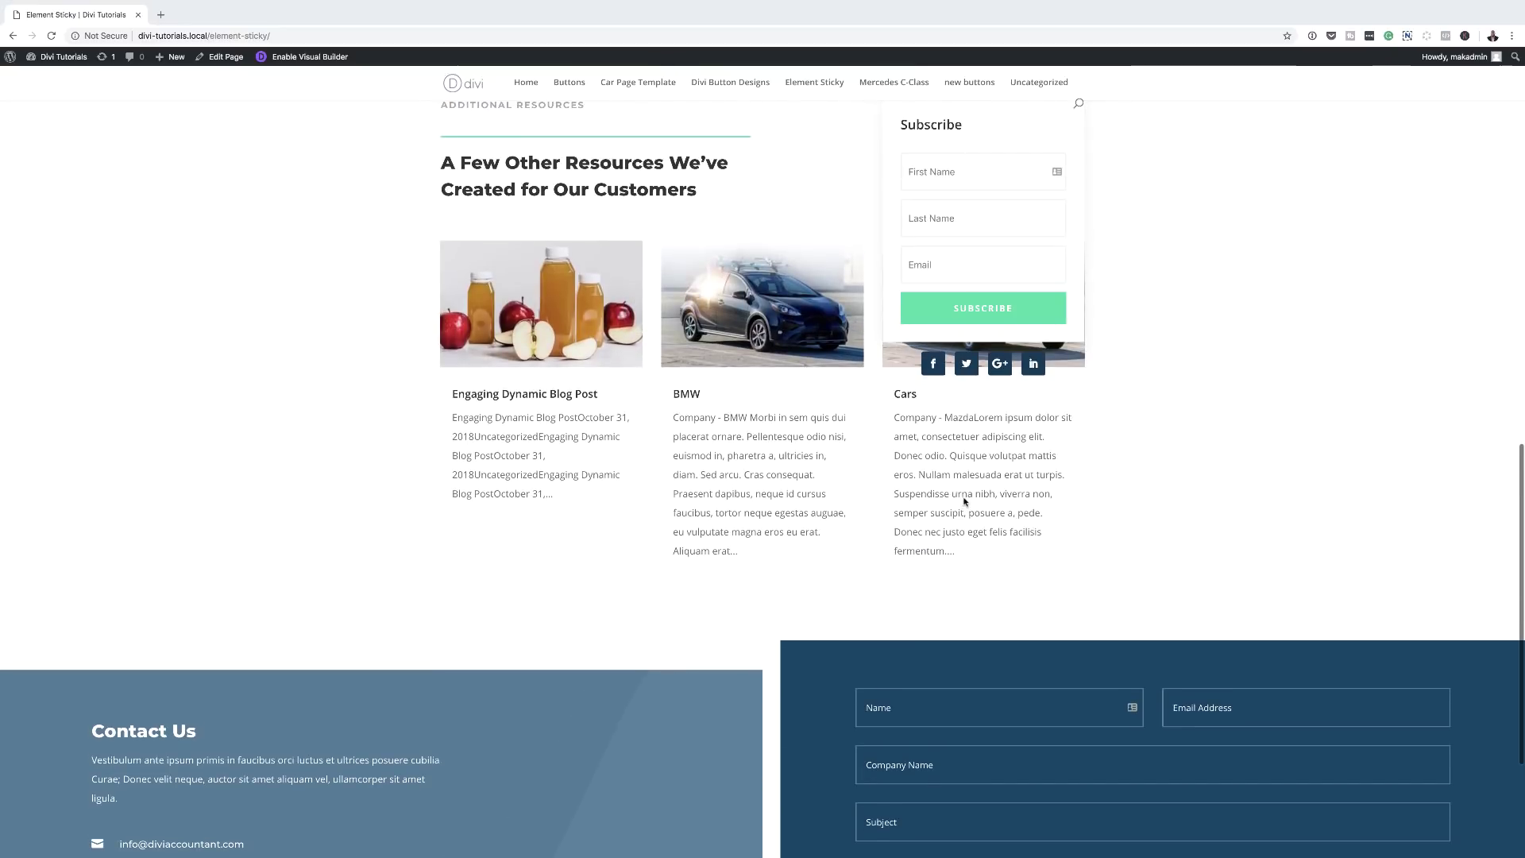
scroll(963, 500, down, 2)
scroll(964, 501, up, 4)
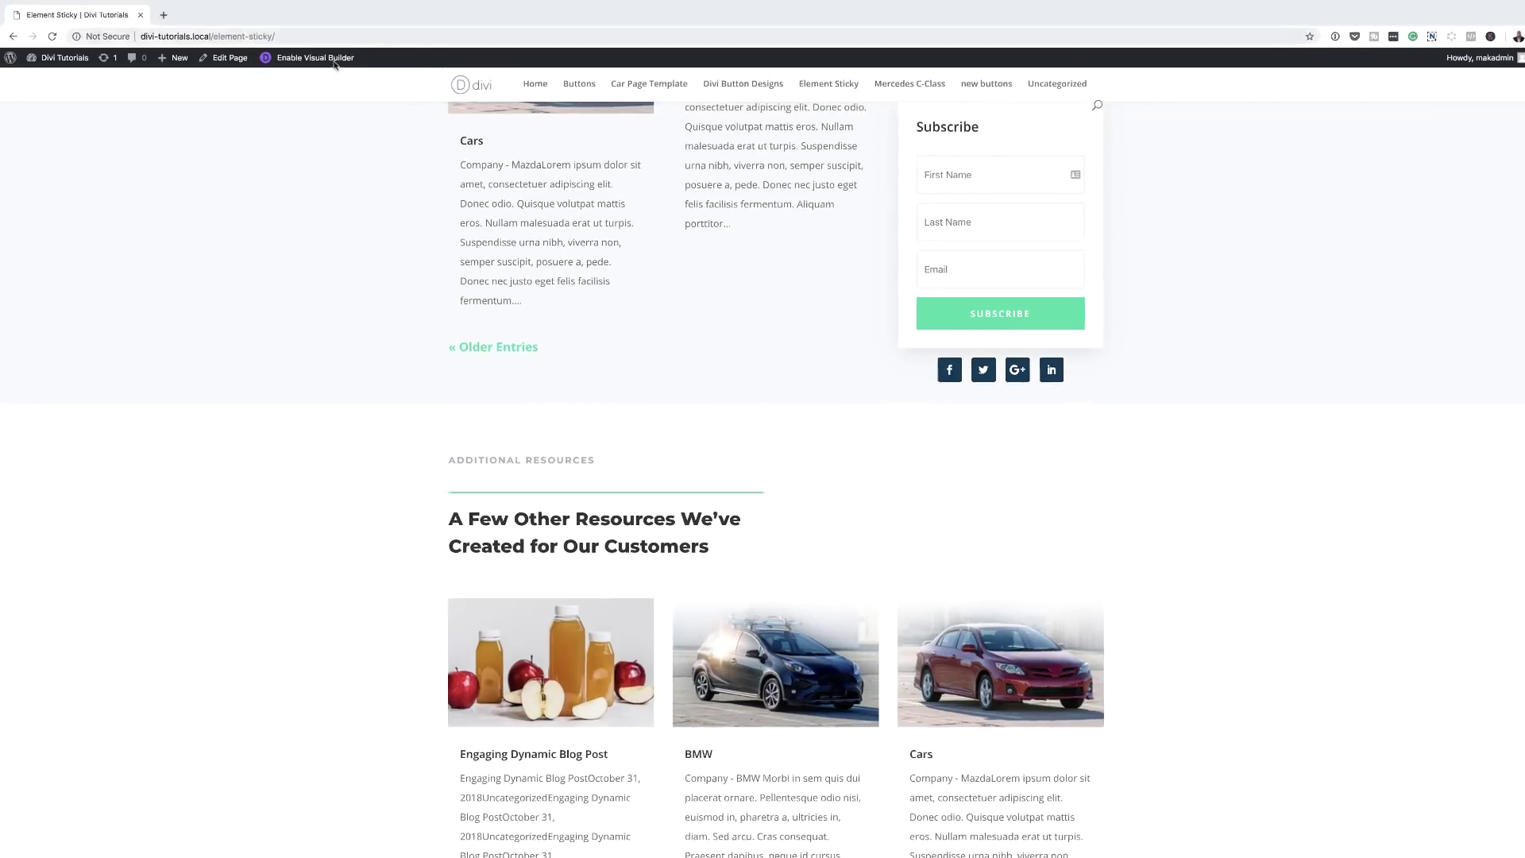
Enable the Visual Builder and set the Additional Resources section's CSS ID to 'stop'
click(318, 64)
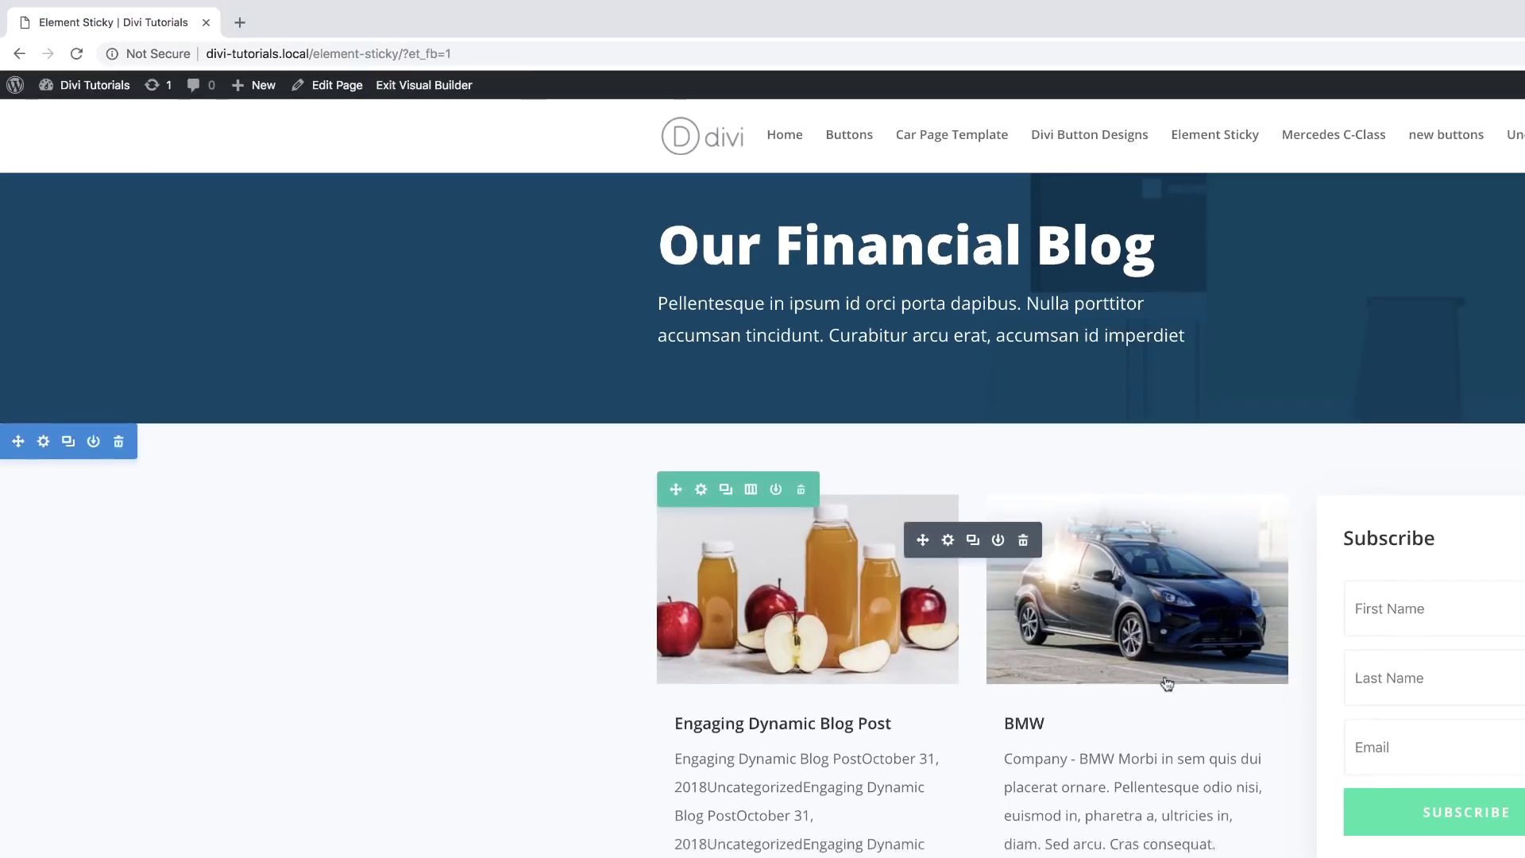
scroll(1165, 677, down, 10)
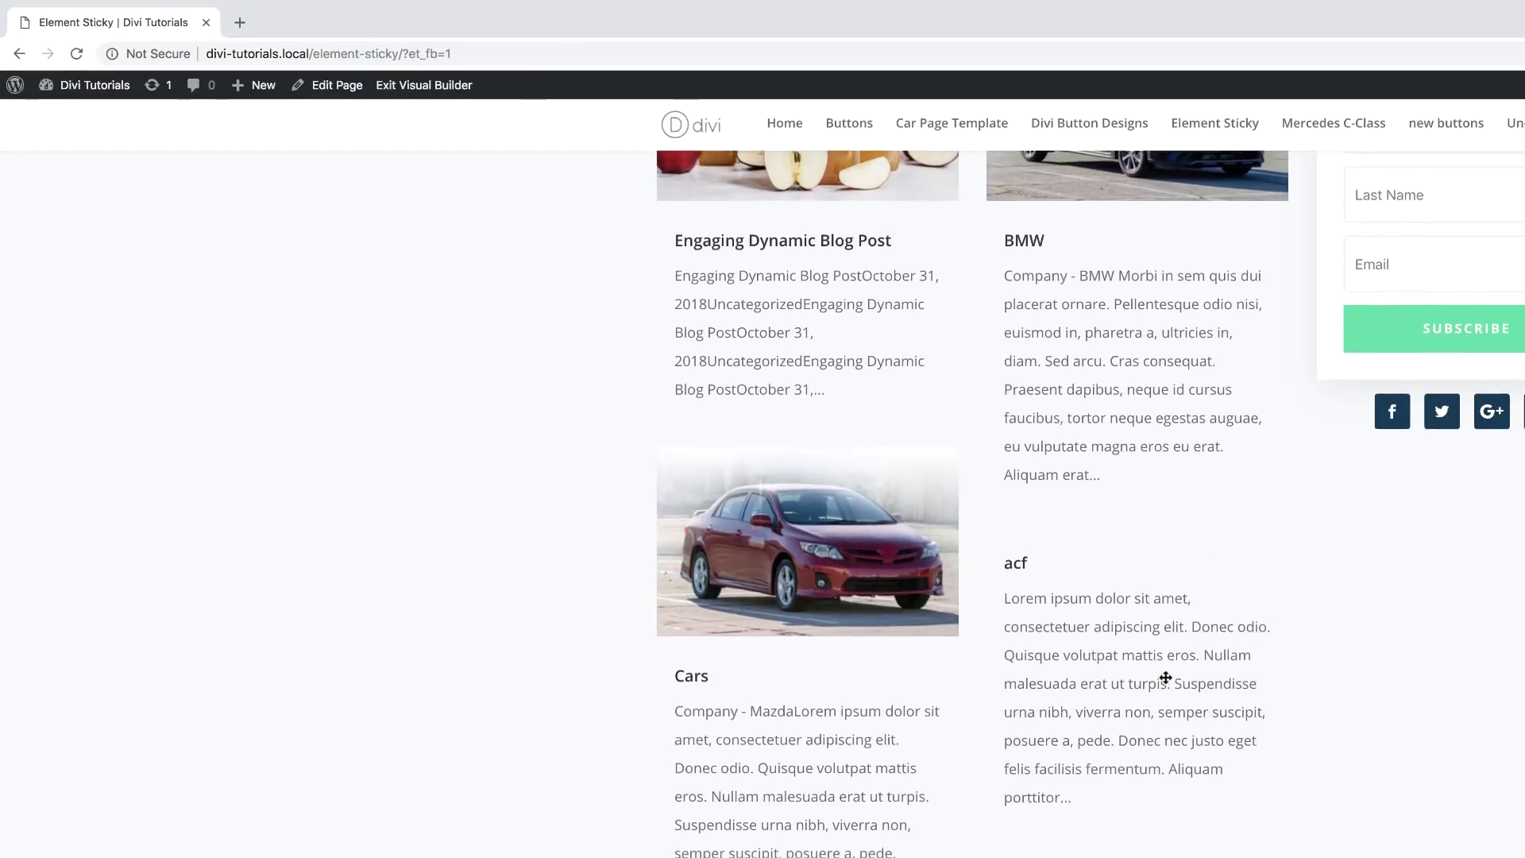
scroll(1165, 677, down, 2)
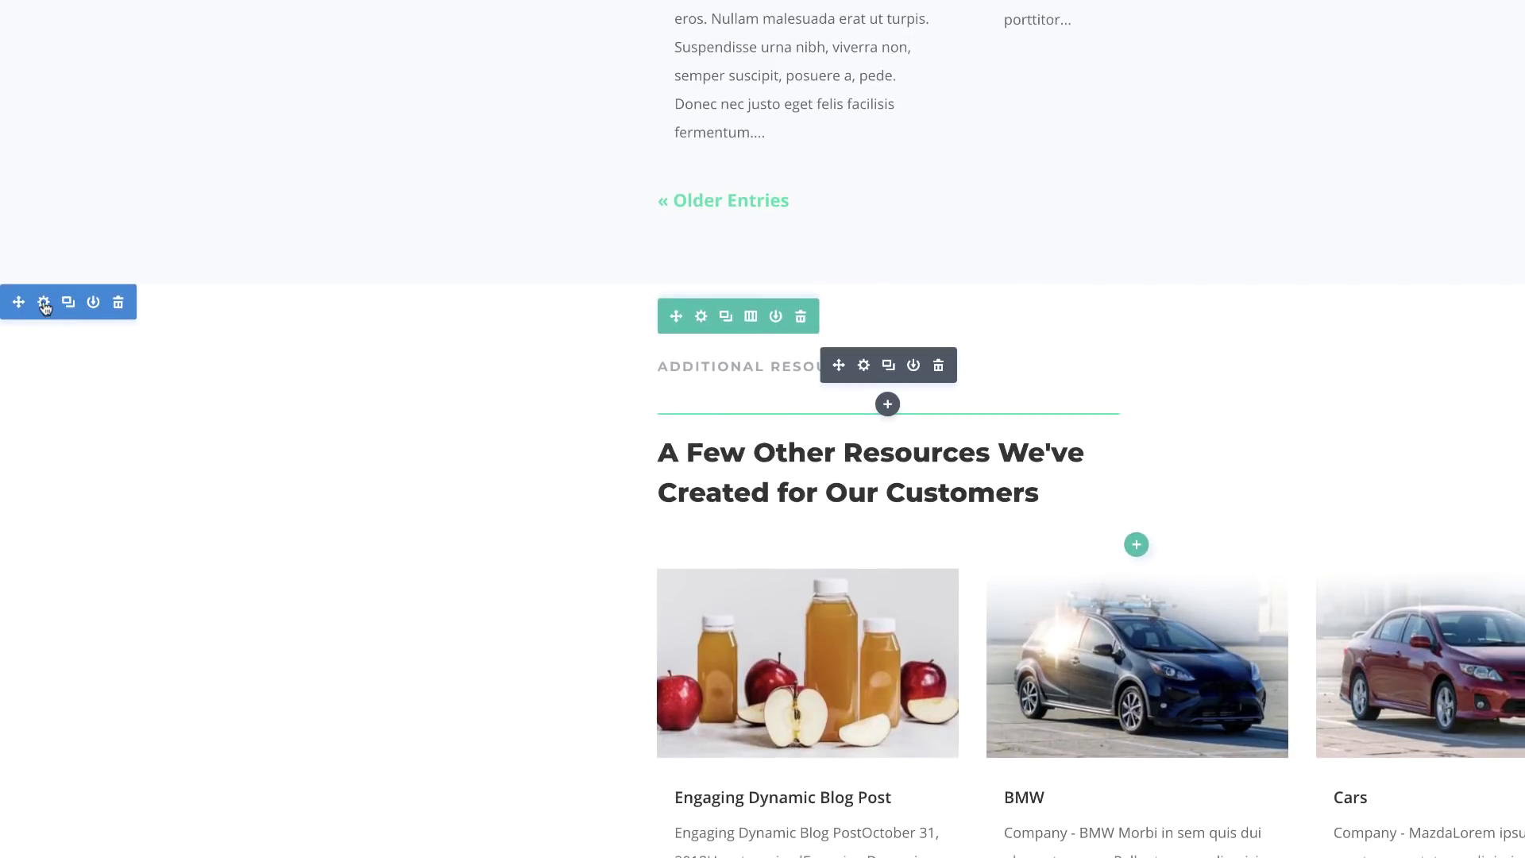
click(44, 303)
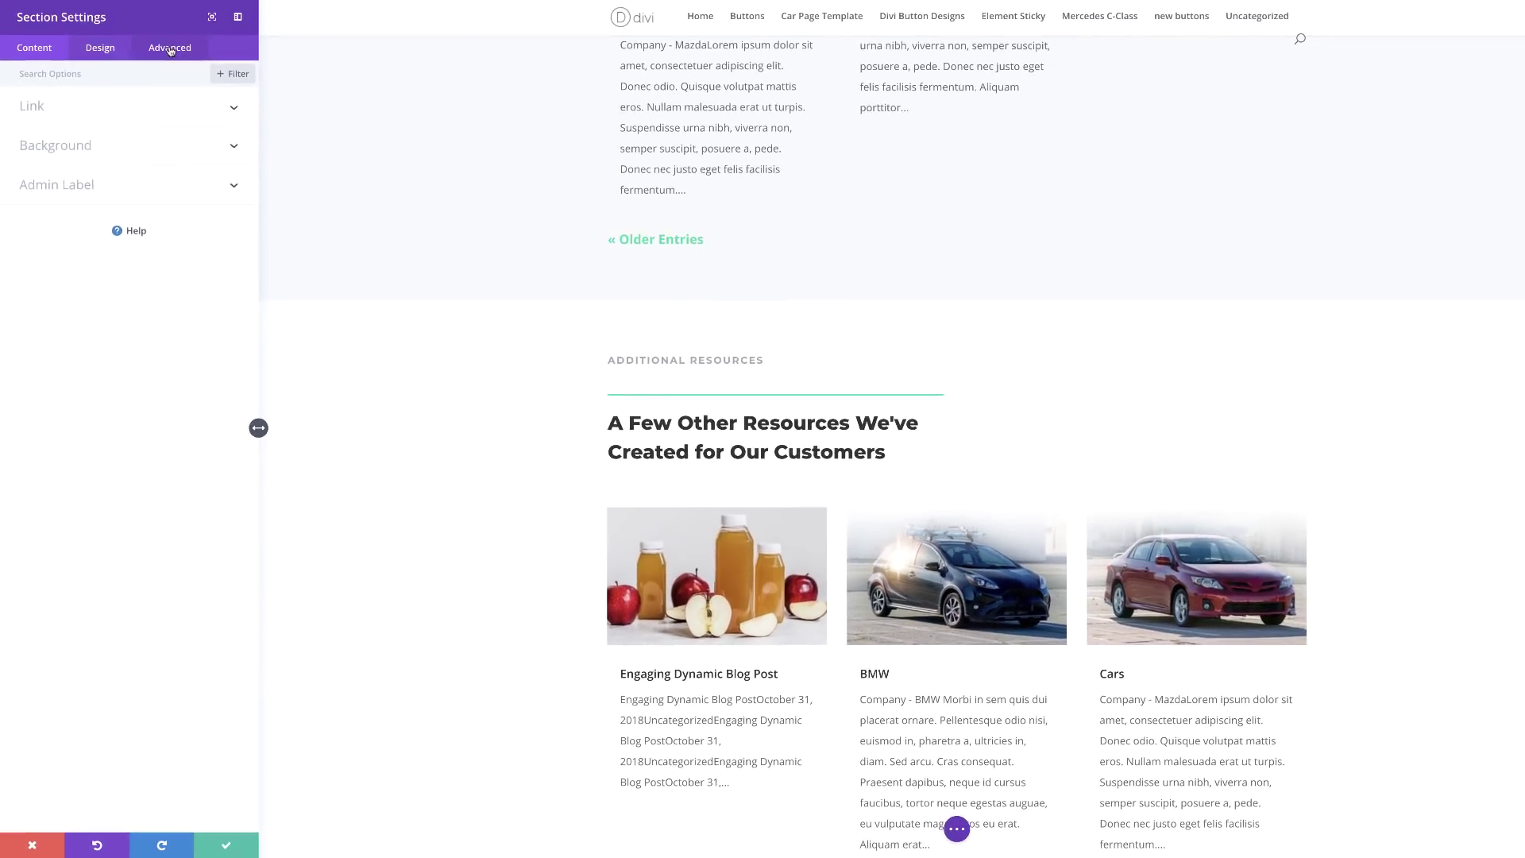
click(170, 49)
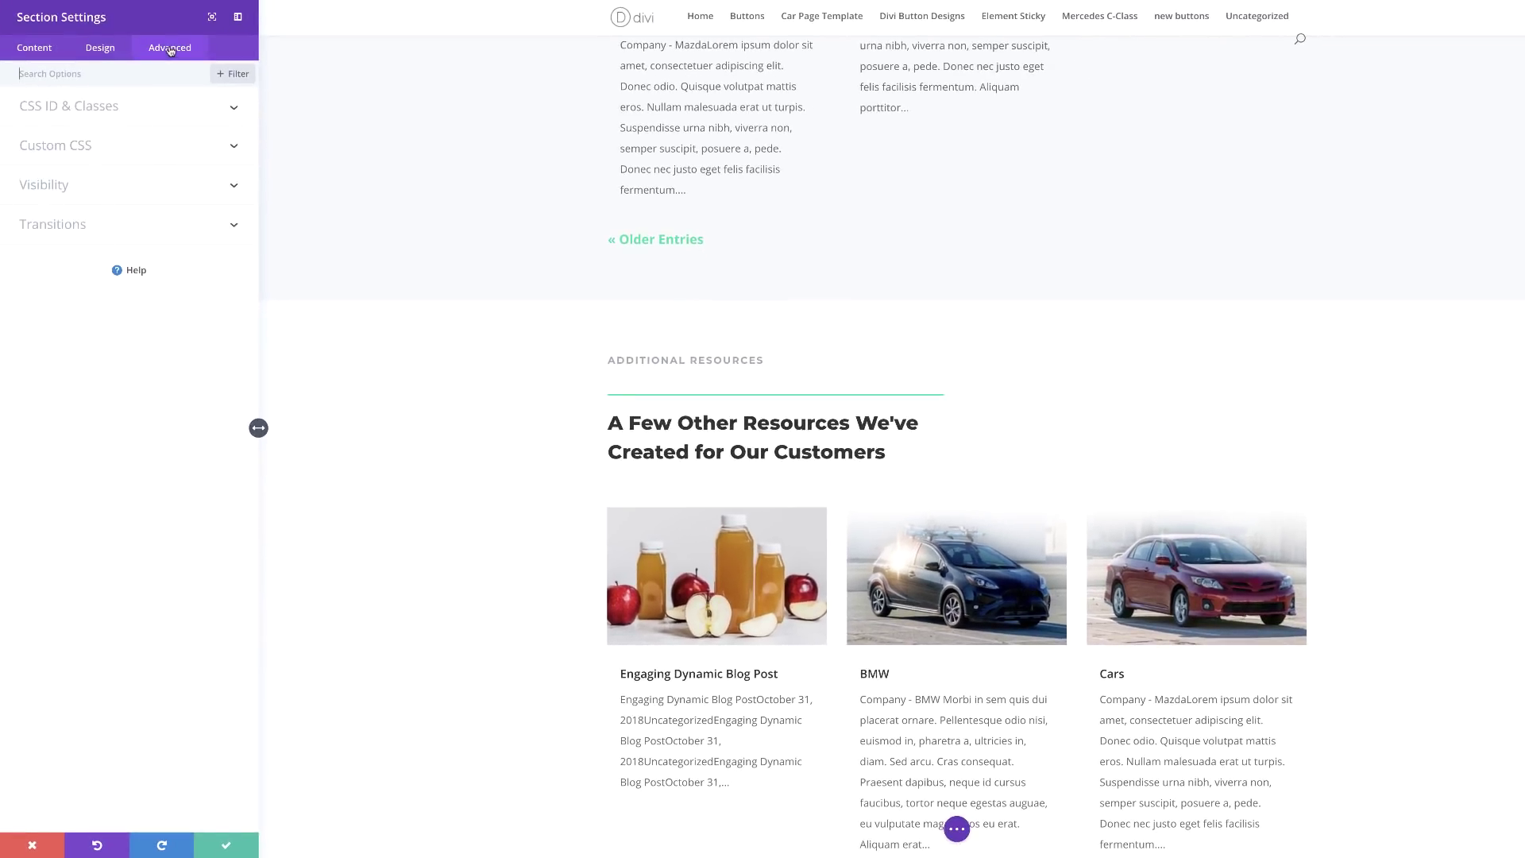
click(104, 111)
click(47, 151)
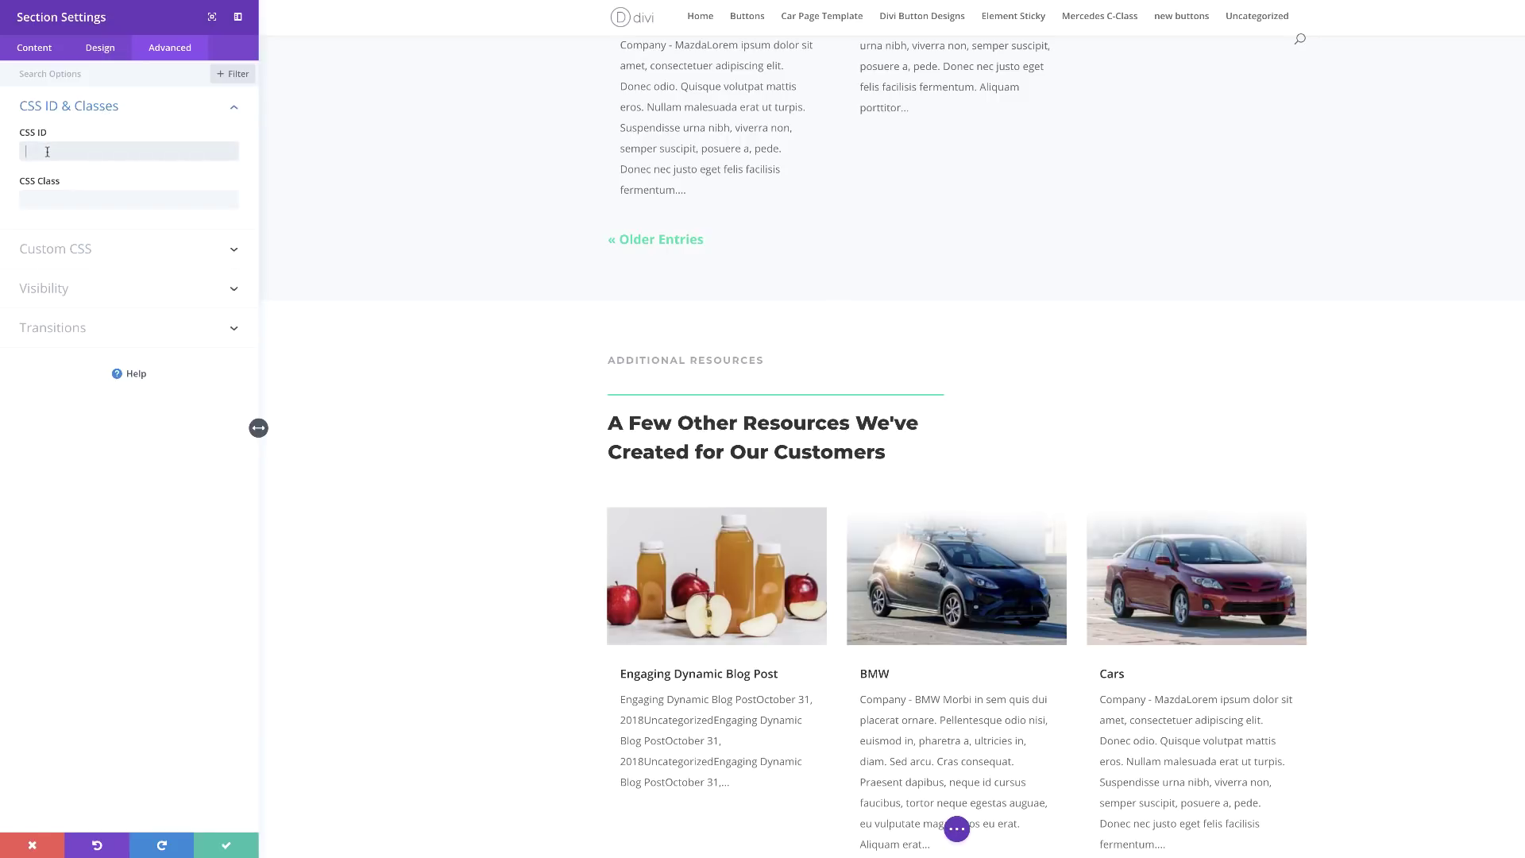
text(stop)
click(230, 844)
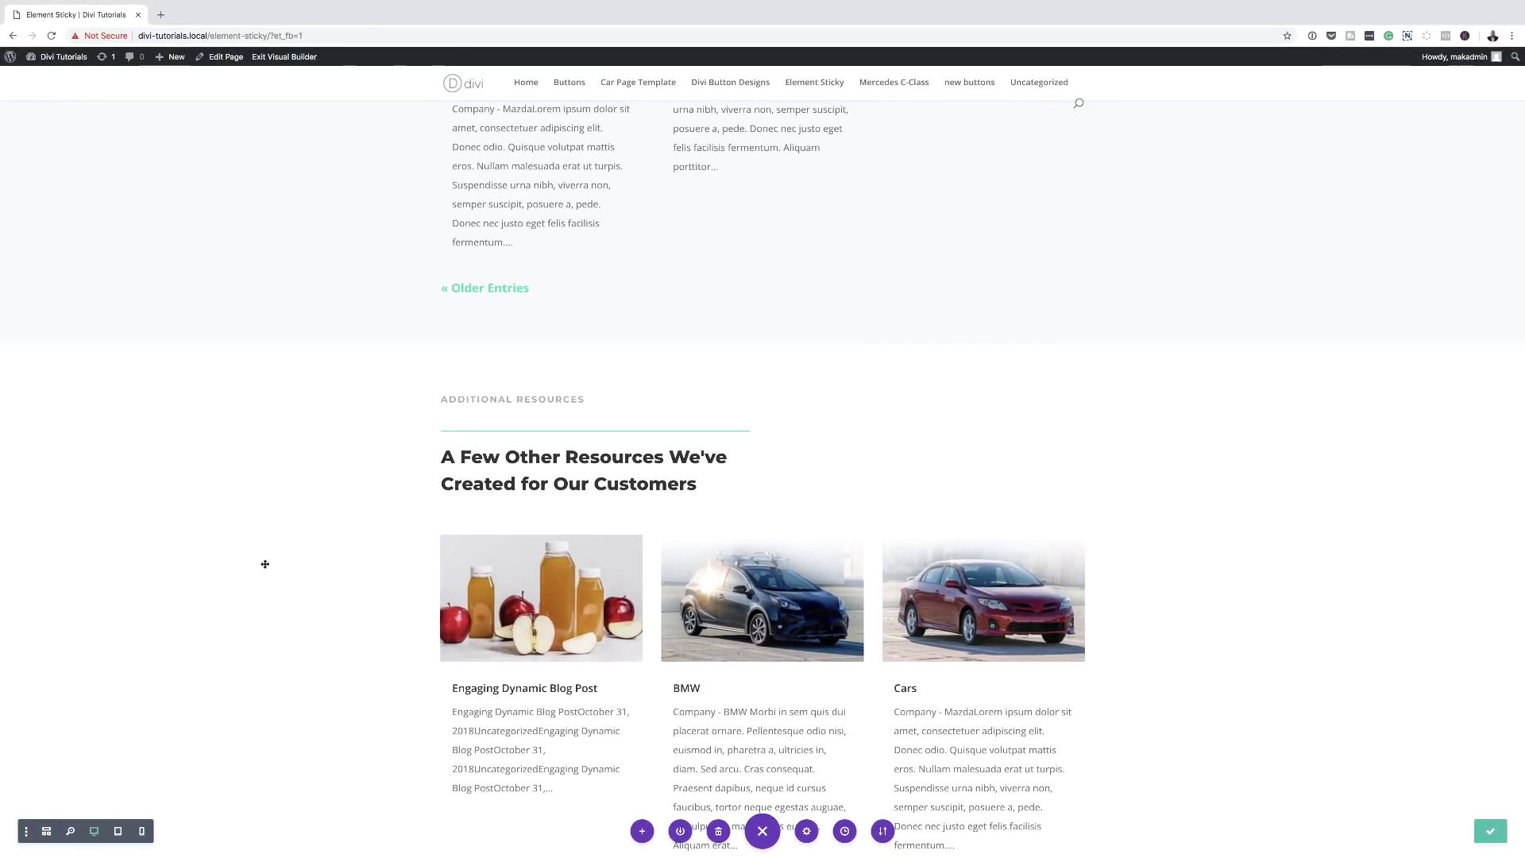
Exit the builder and scroll the live page to confirm the Subscribe box stops above Additional Resources
click(306, 63)
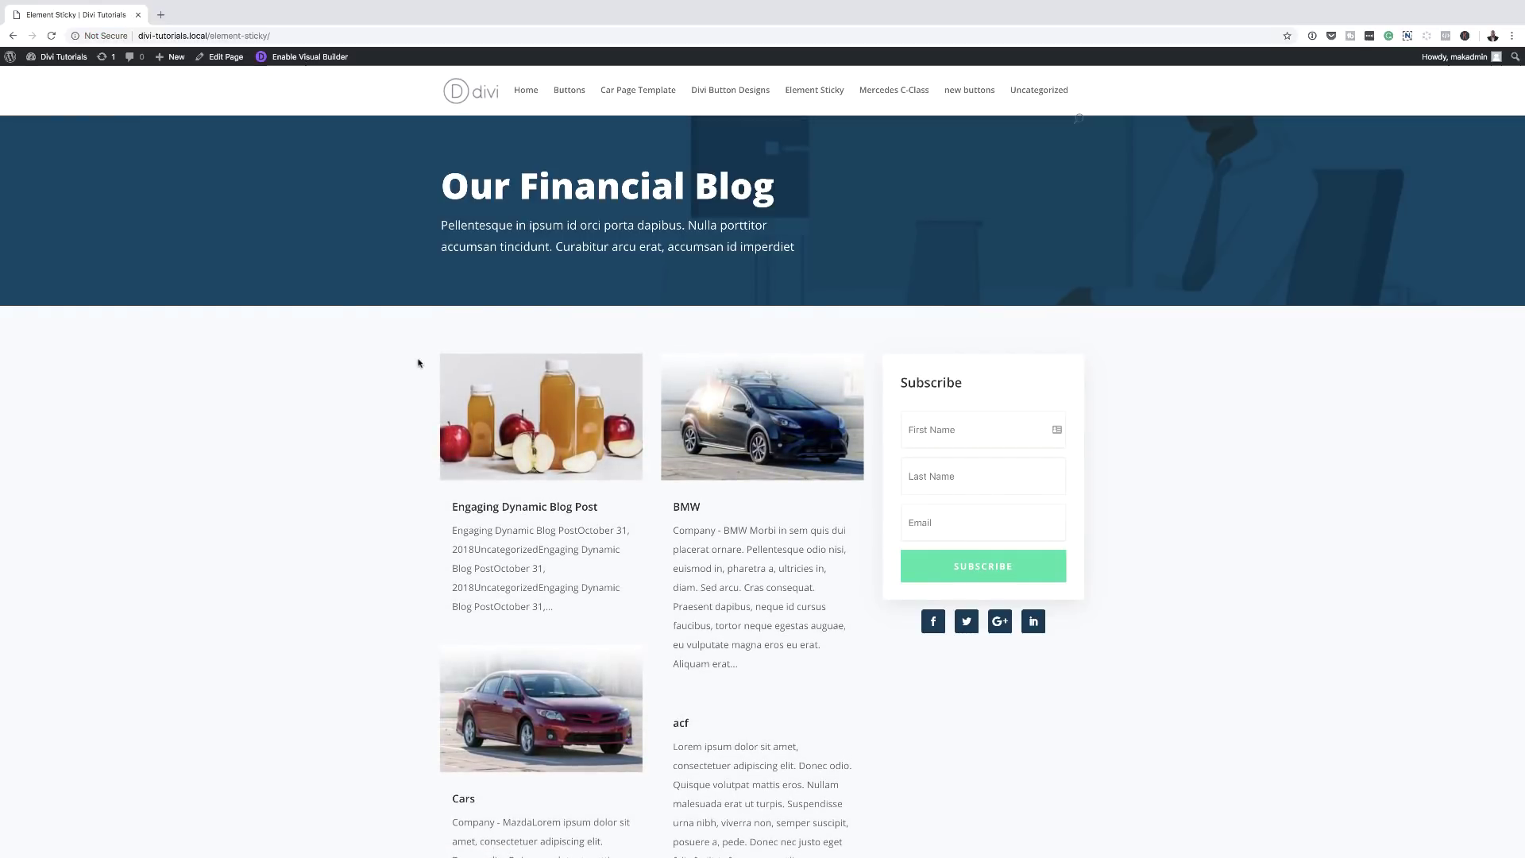
scroll(419, 363, down, 10)
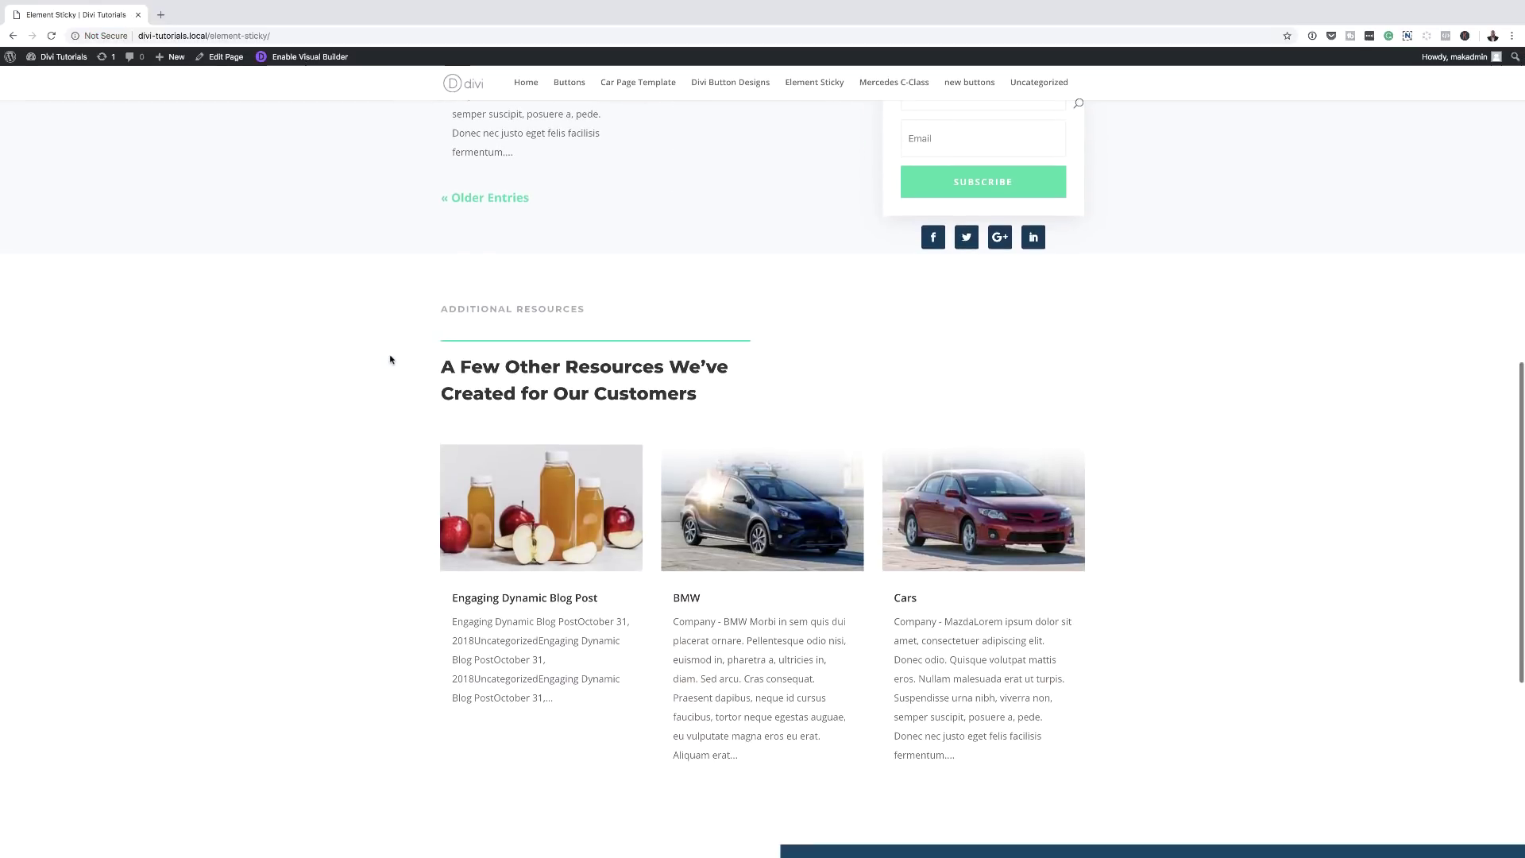
scroll(390, 360, down, 5)
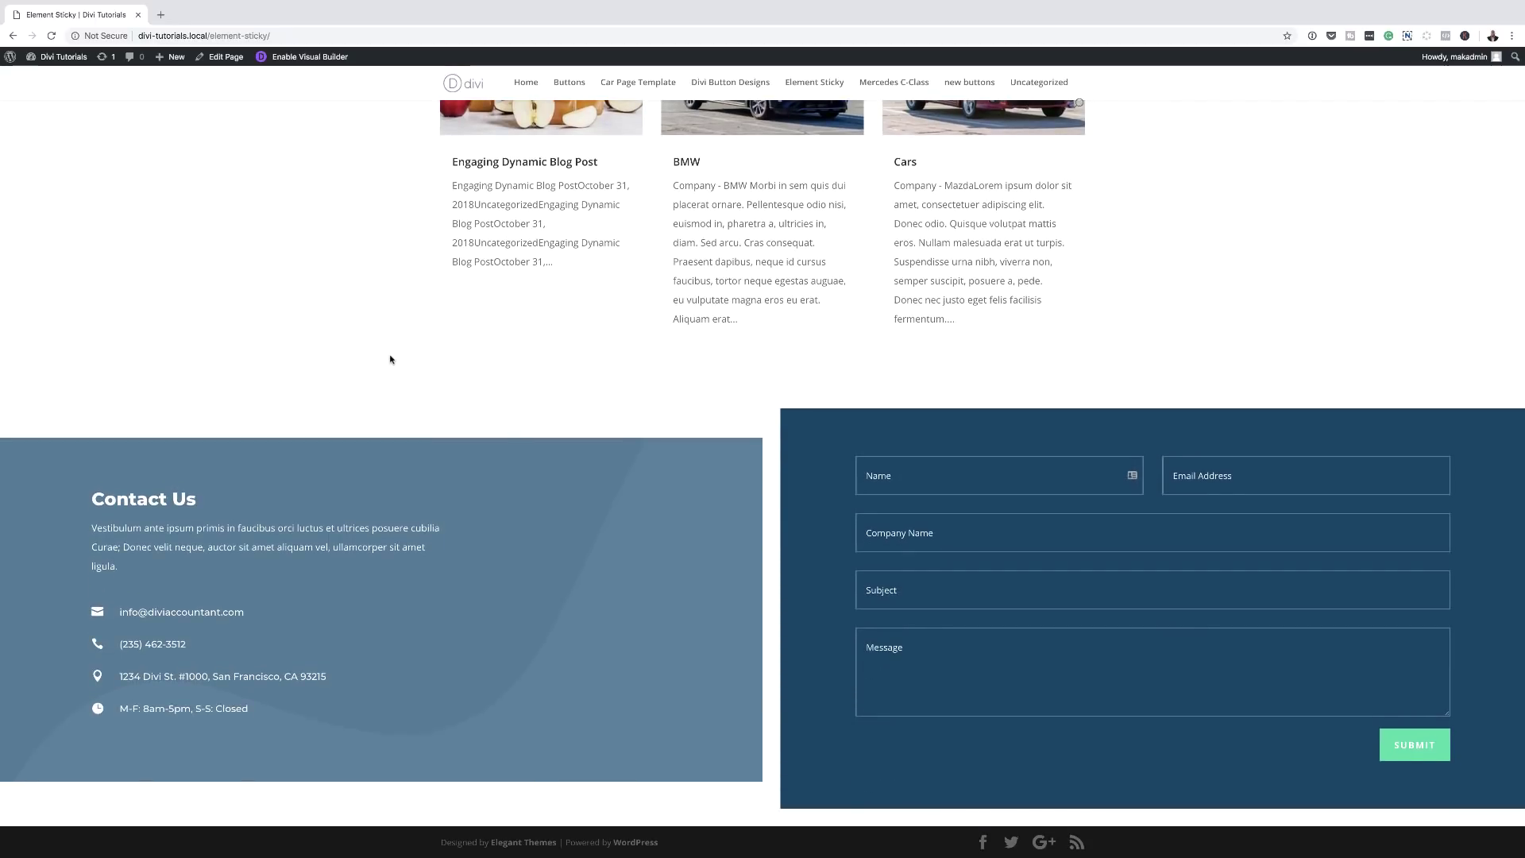
scroll(390, 360, up, 15)
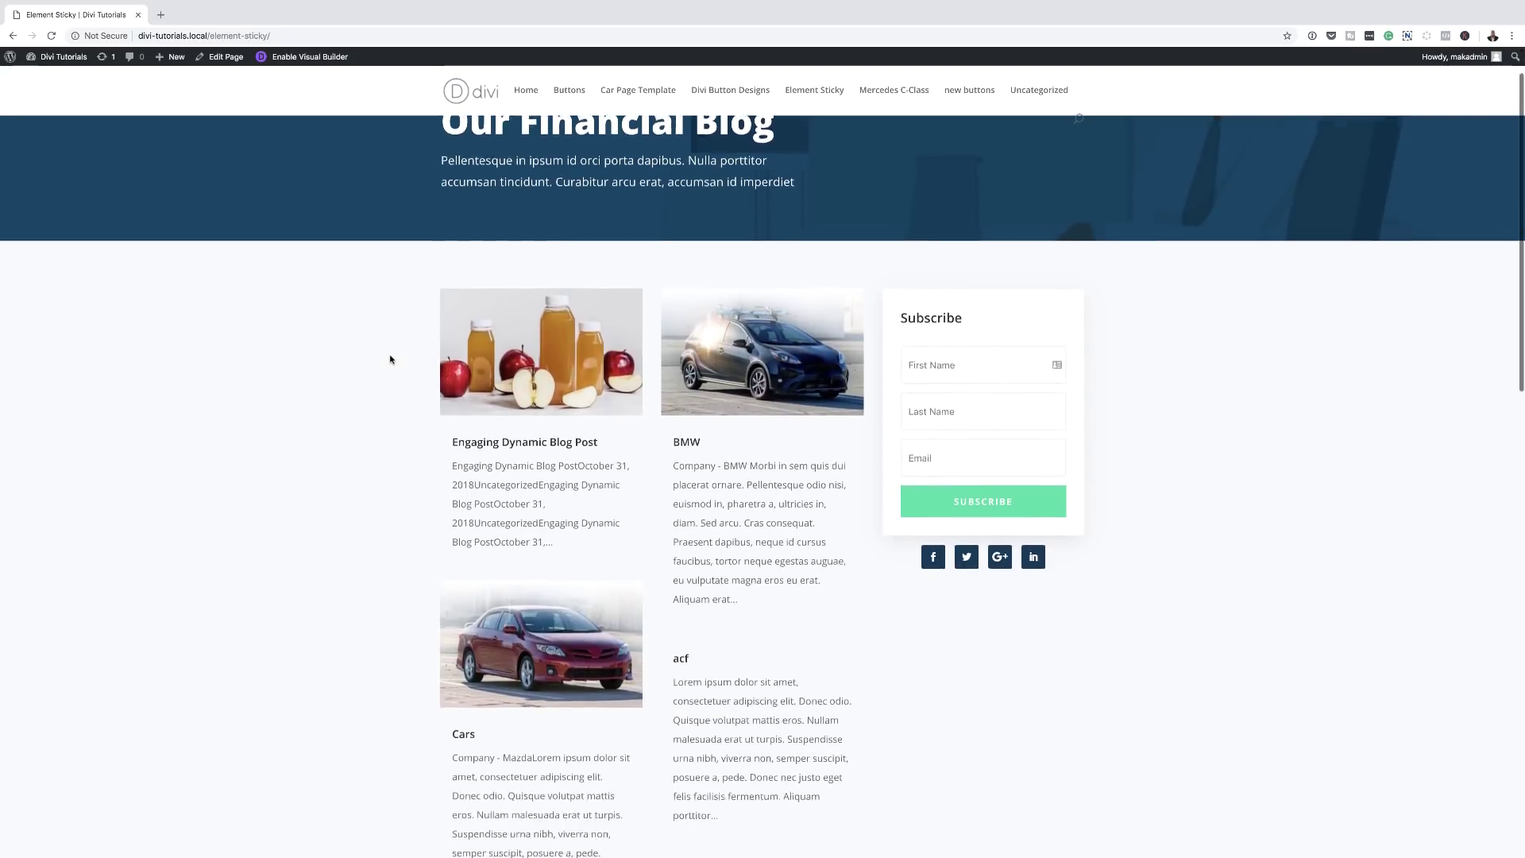
scroll(390, 360, down, 5)
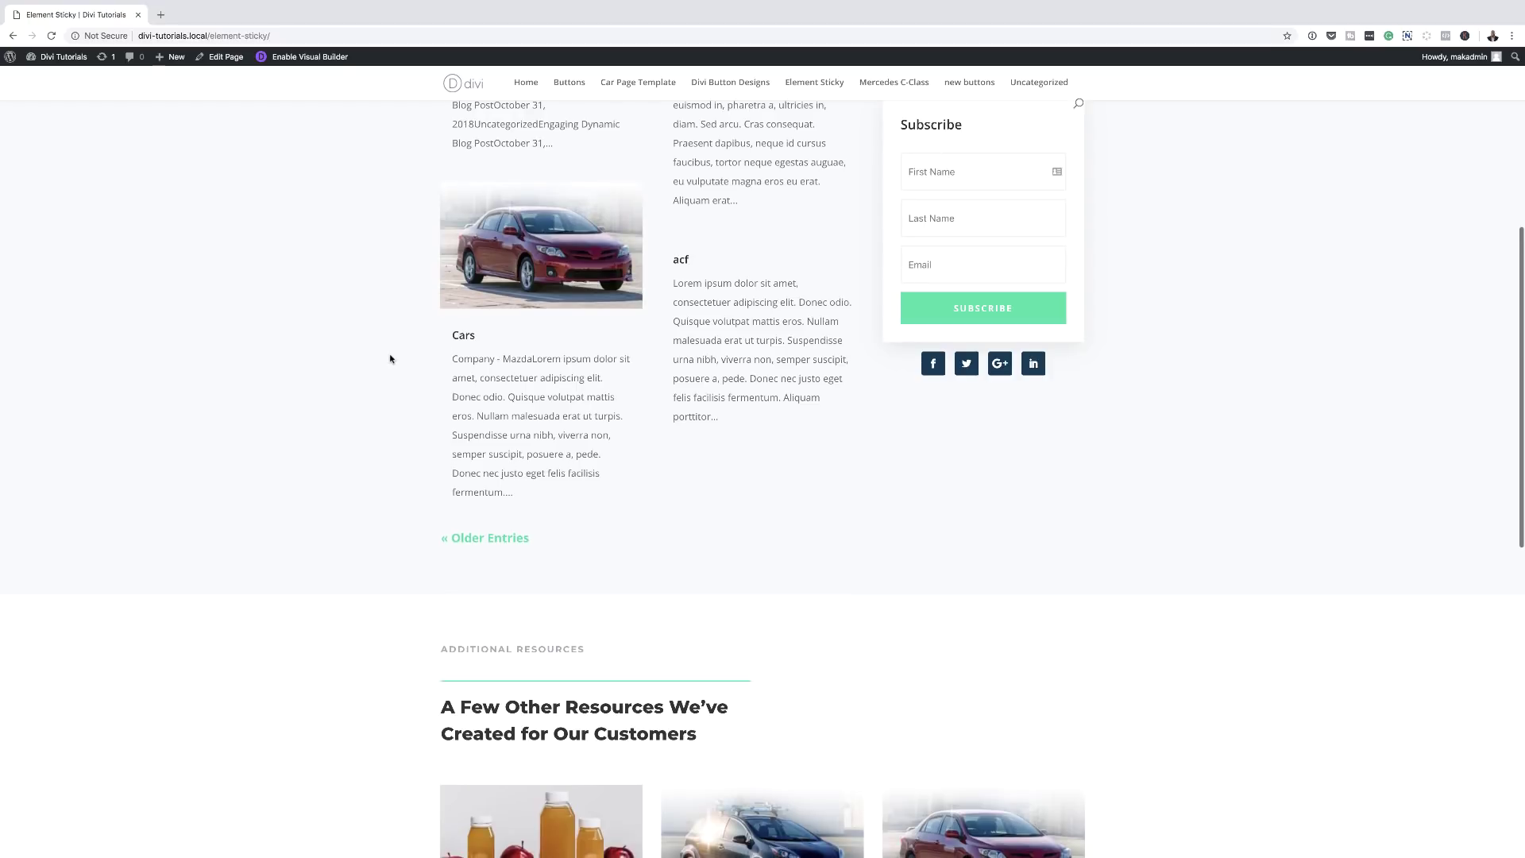
scroll(390, 360, down, 3)
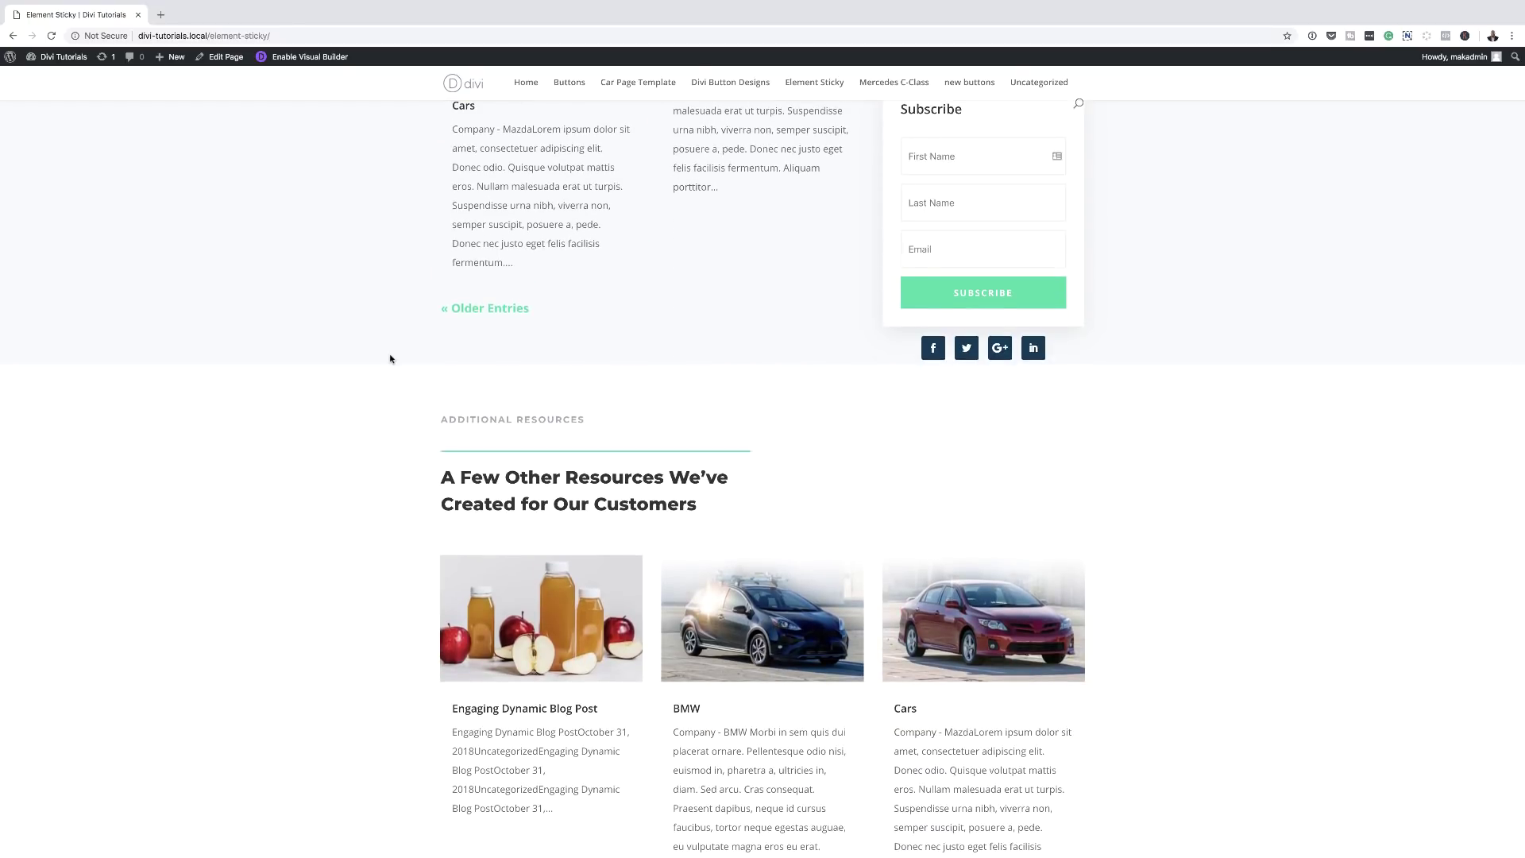
scroll(390, 360, down, 7)
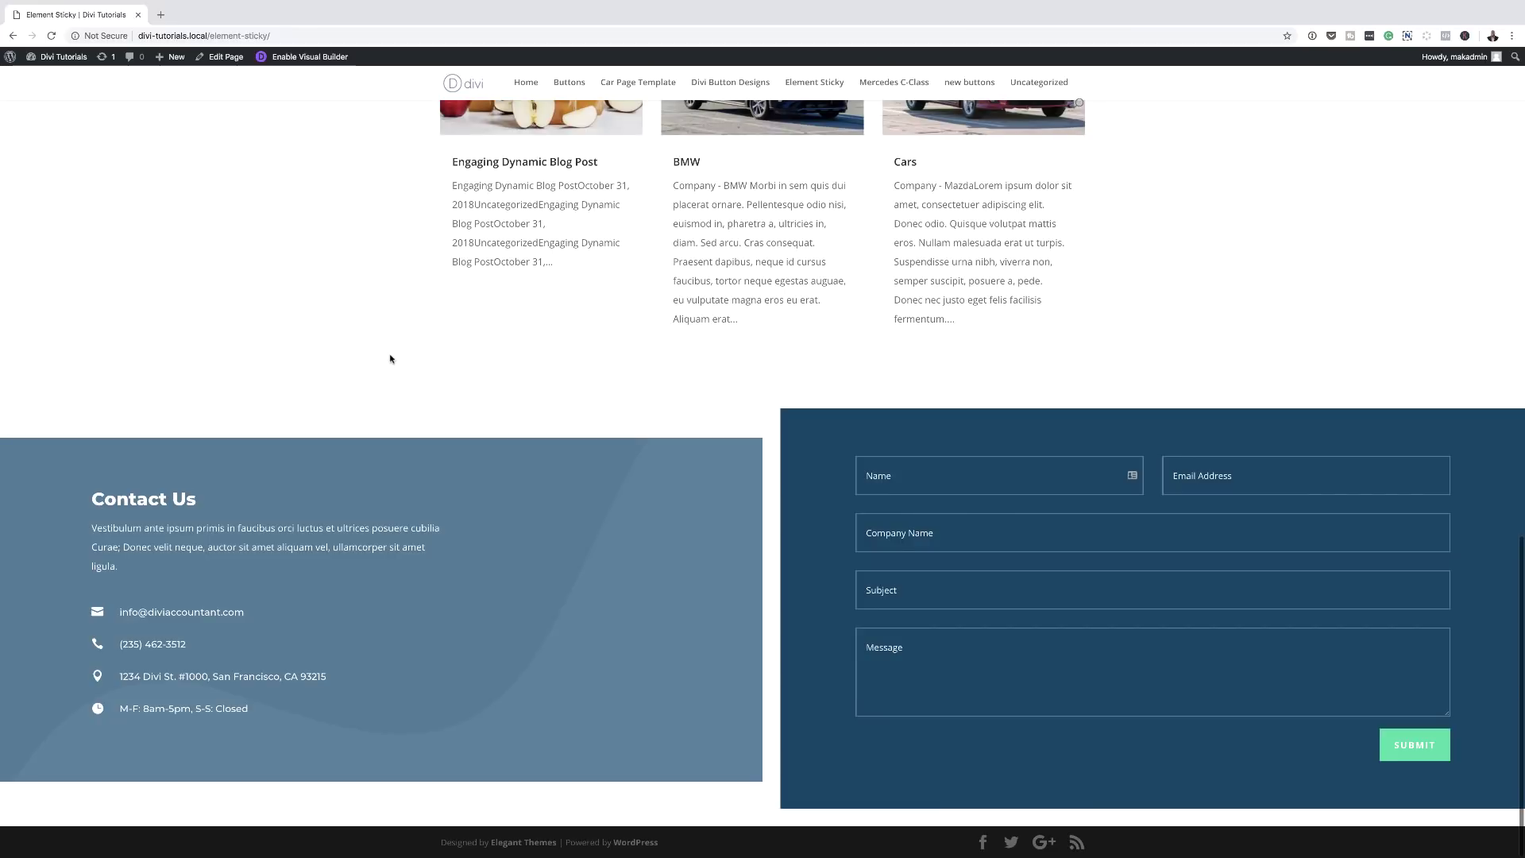
scroll(390, 359, up, 15)
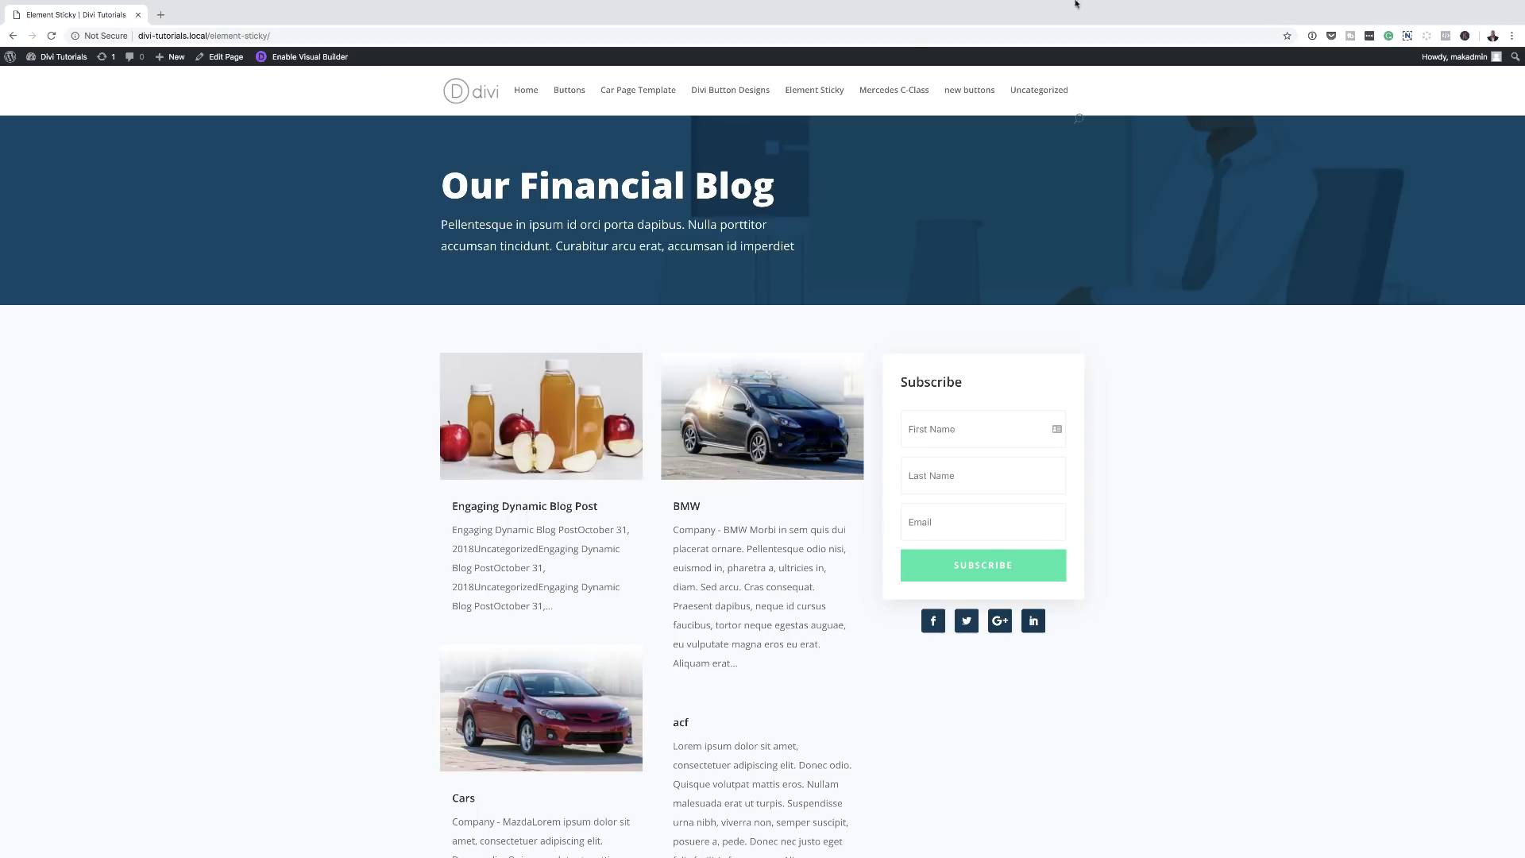
Set the social follow icons module's CSS ID to 'sticky' under Advanced > CSS ID & Classes
click(324, 59)
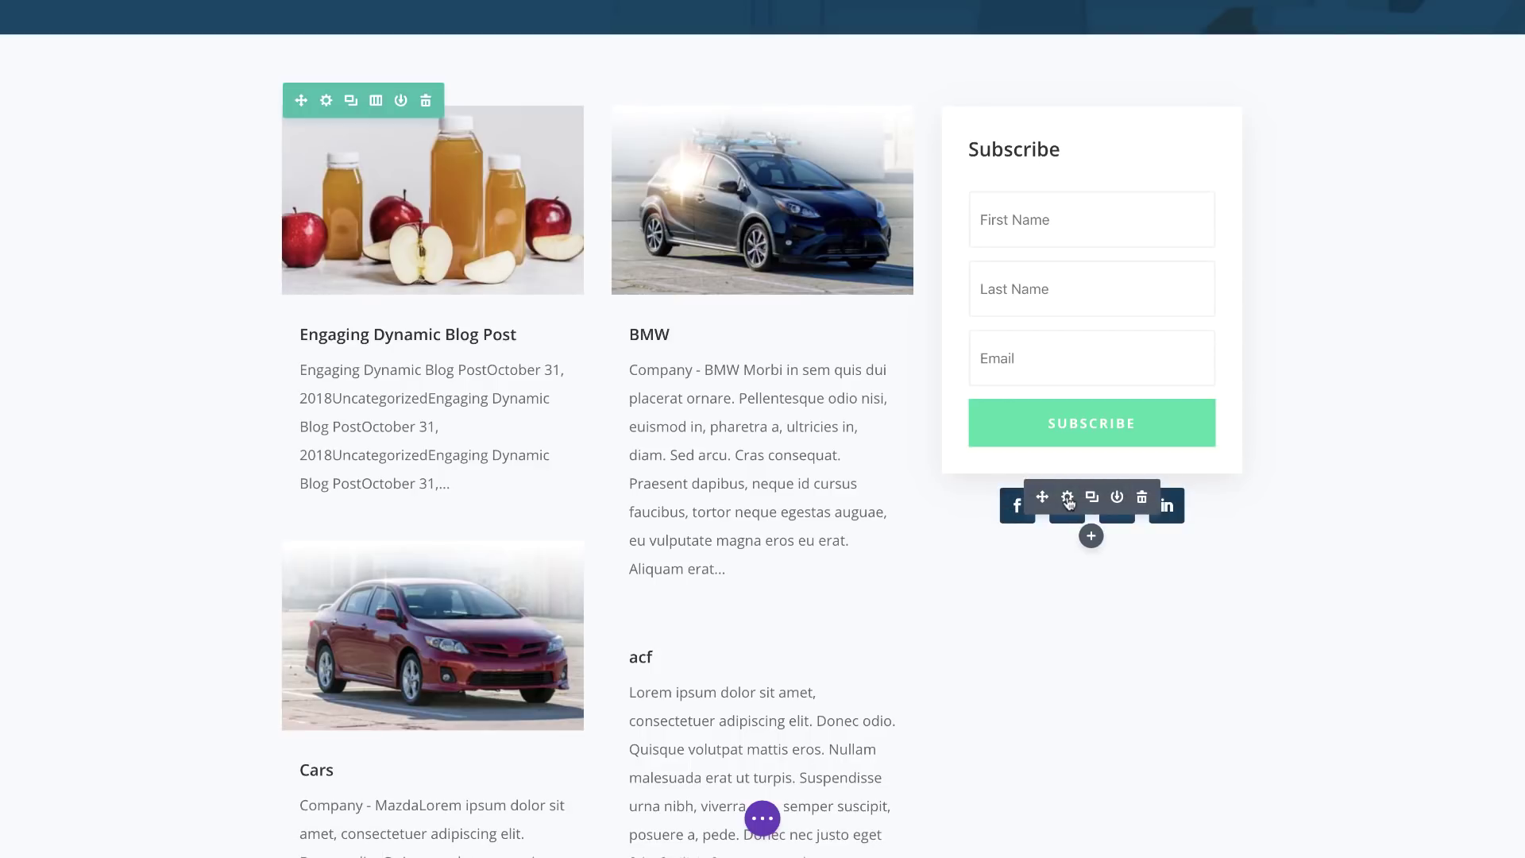
click(1067, 497)
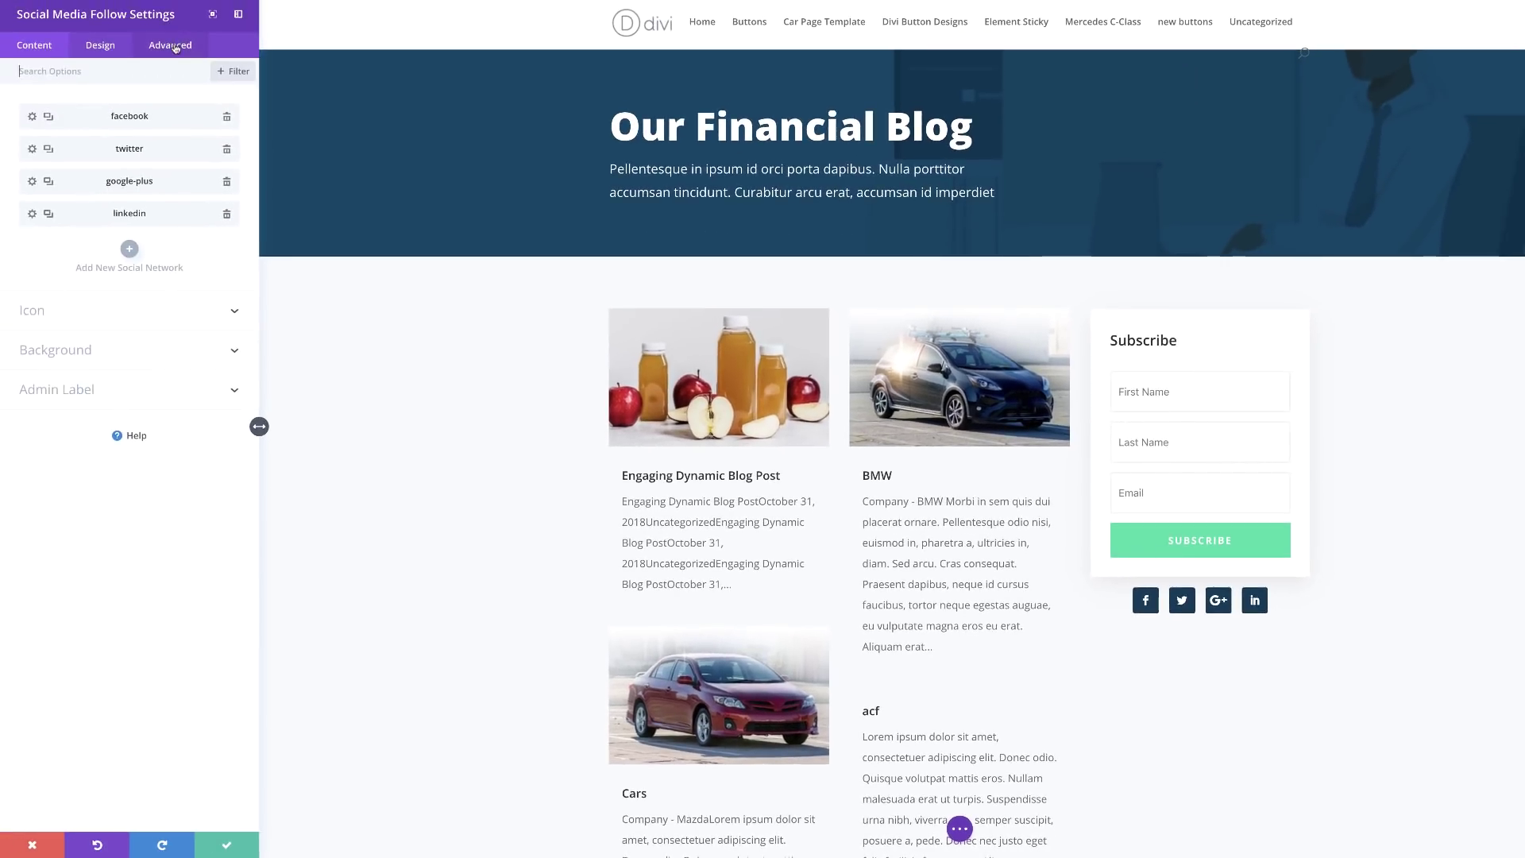
click(170, 45)
click(89, 108)
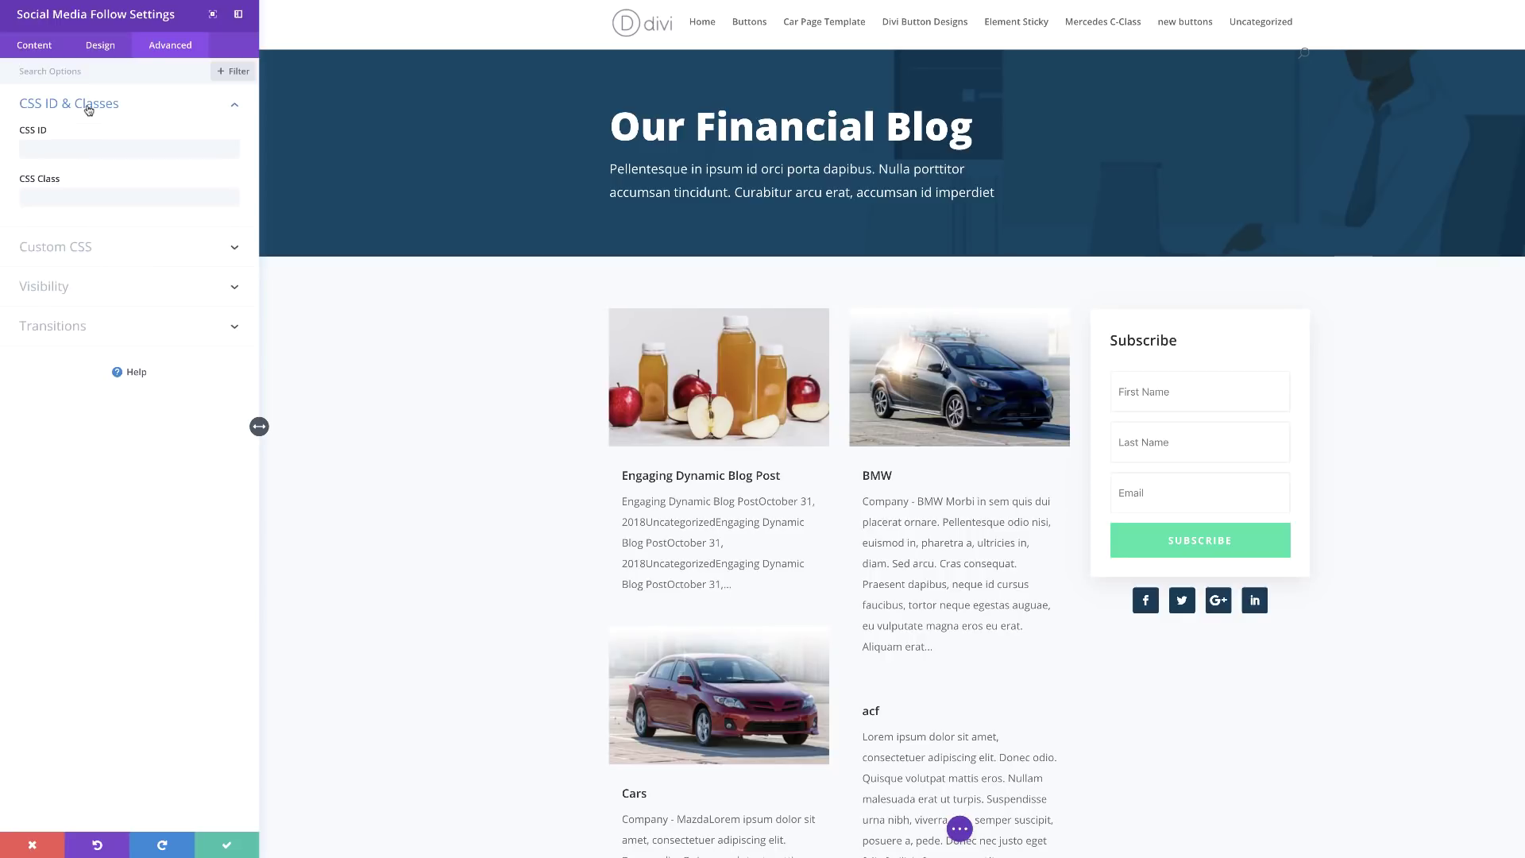
click(65, 151)
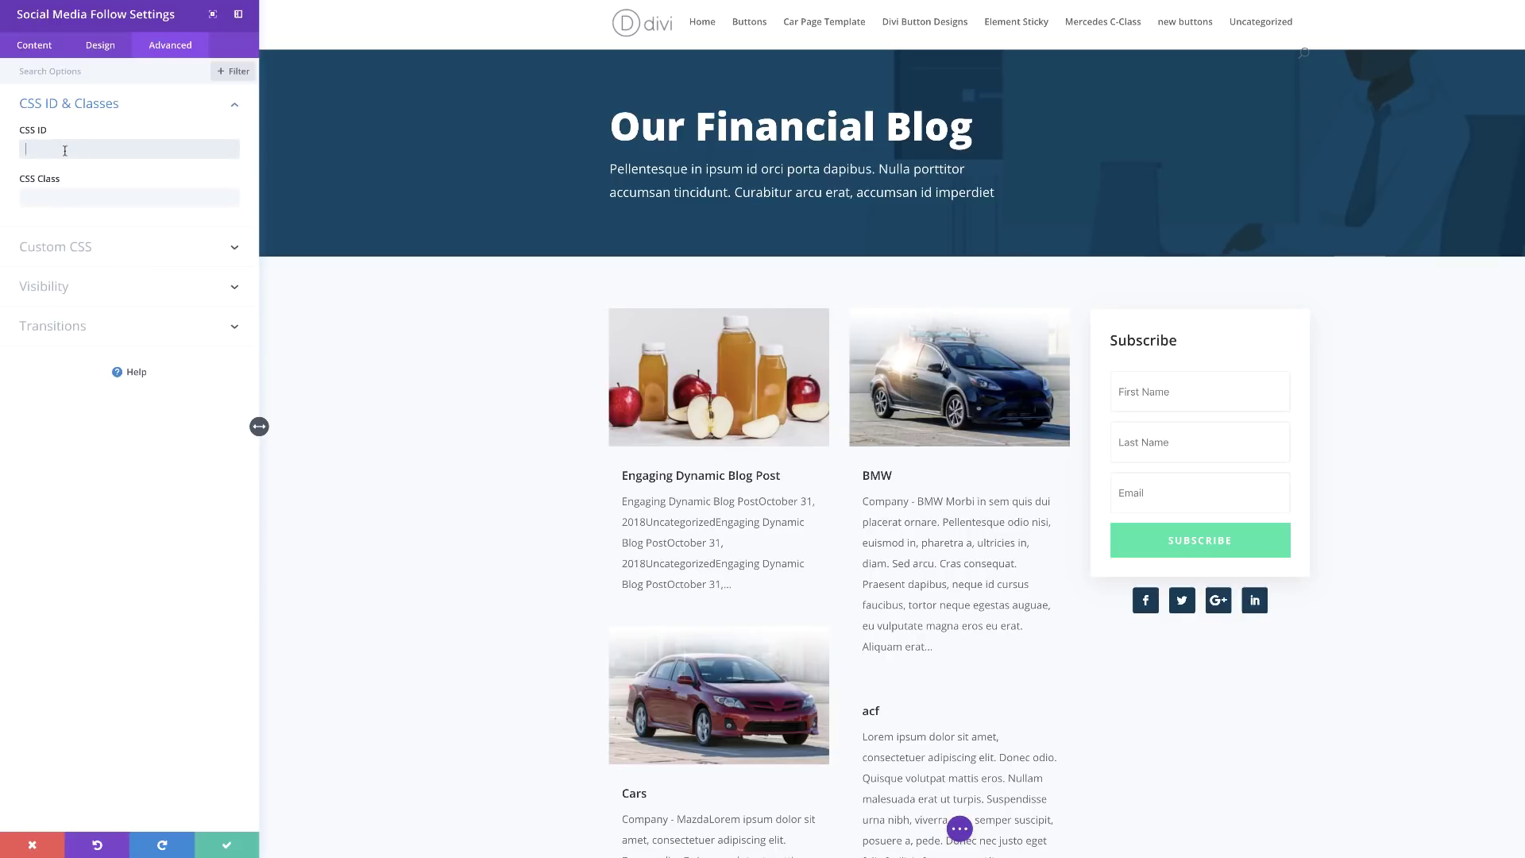
text(sticky)
click(493, 643)
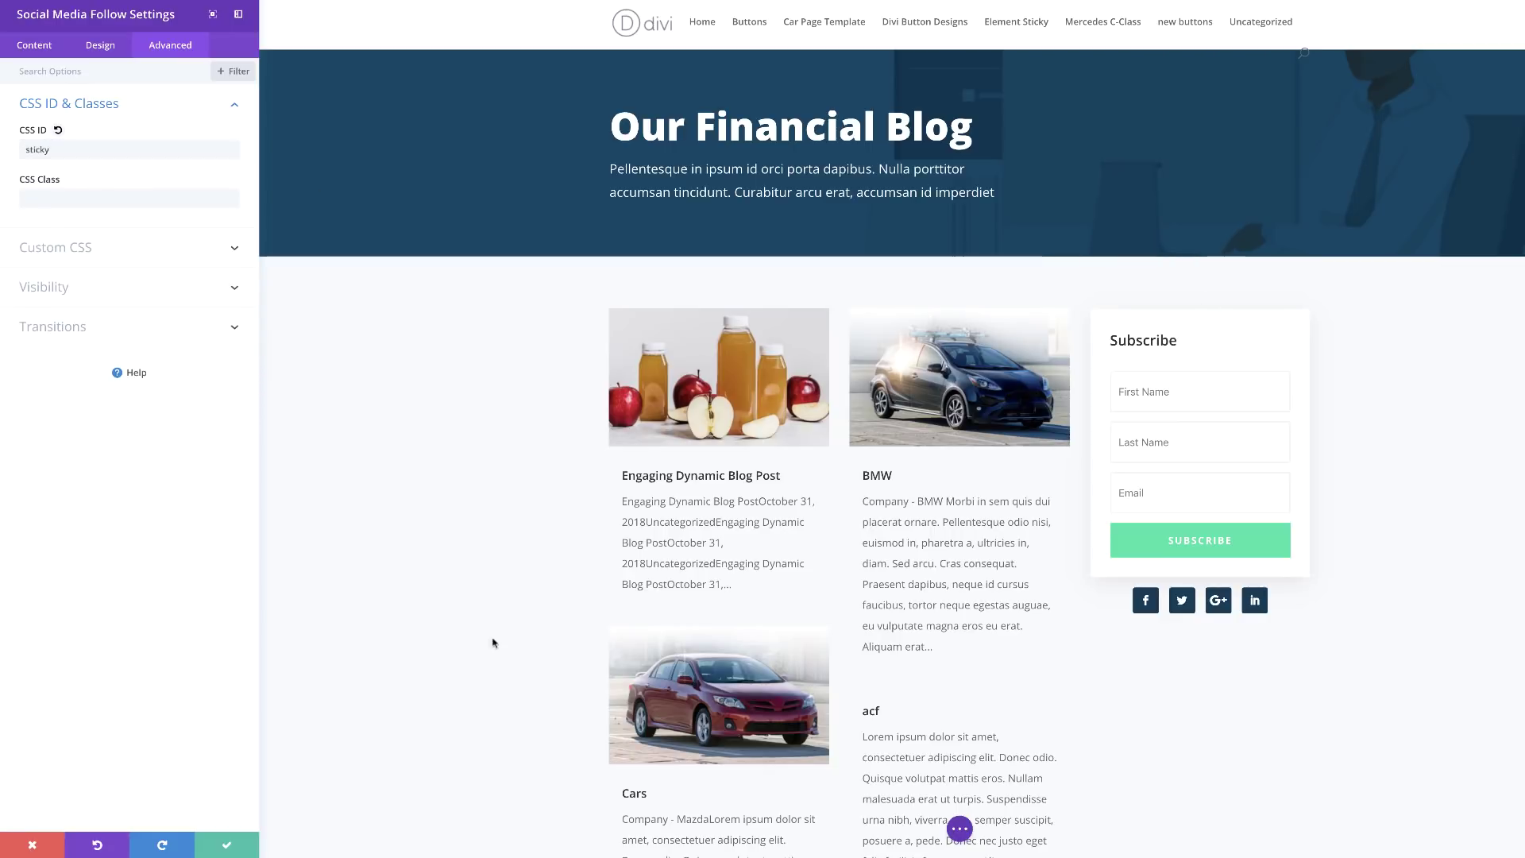
click(226, 844)
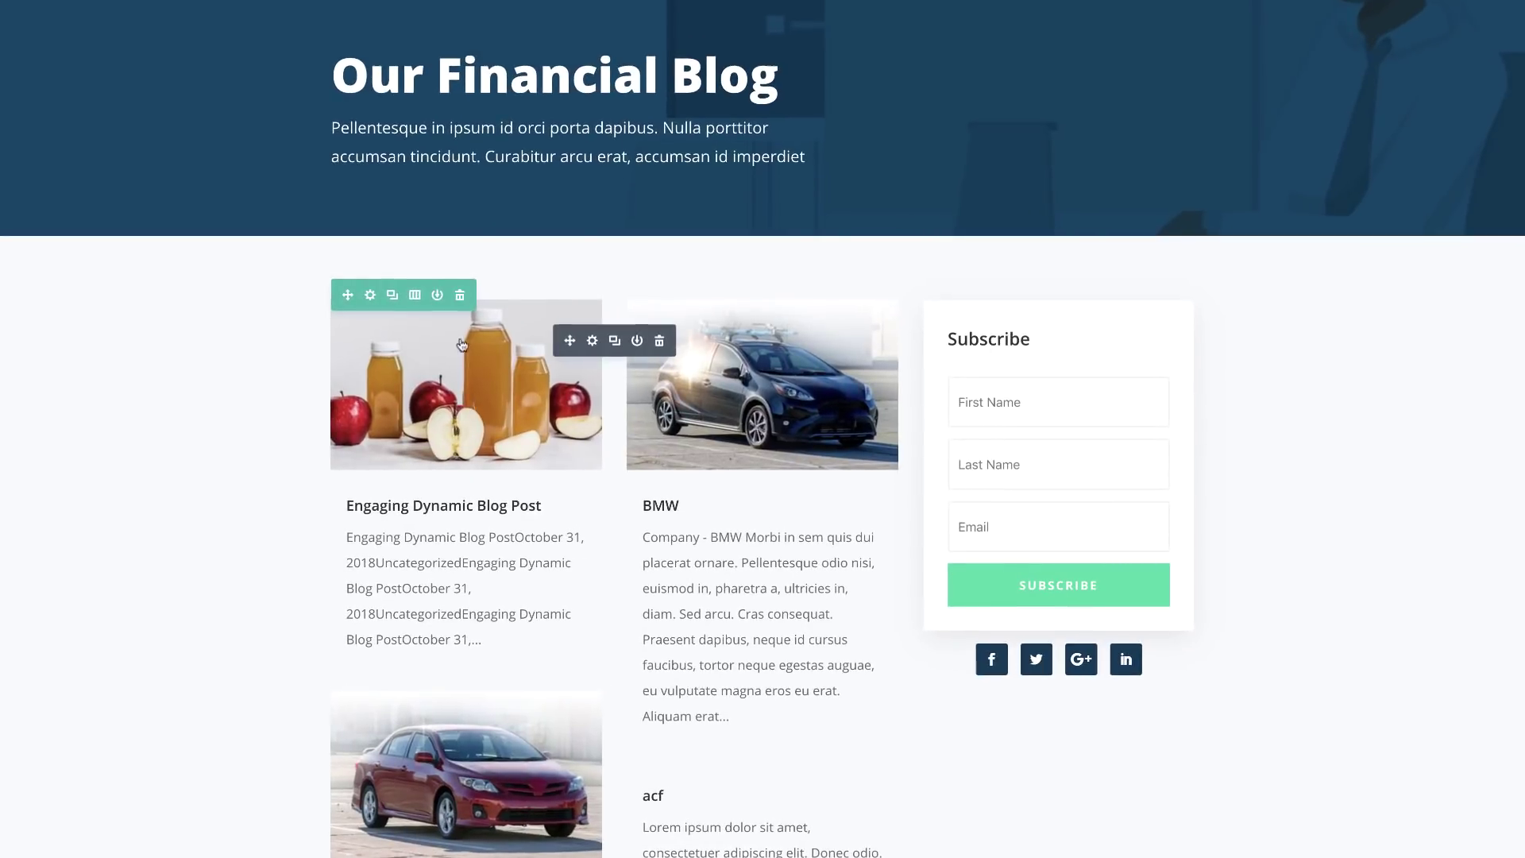
Delete 'sticky' from the posts-and-sidebar row's Column 2 CSS ID and save the row
click(371, 300)
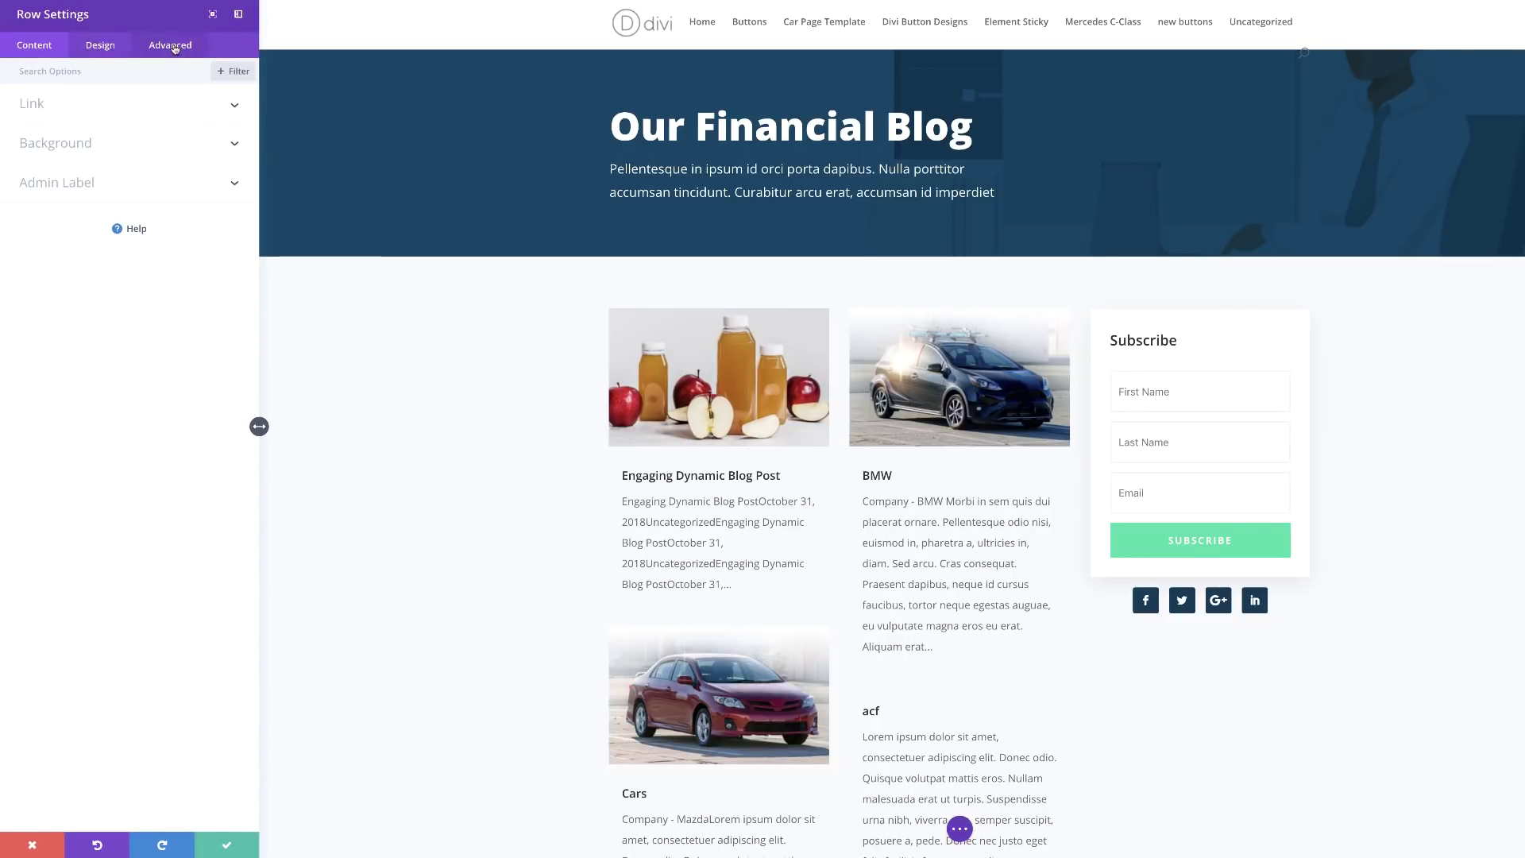
click(175, 49)
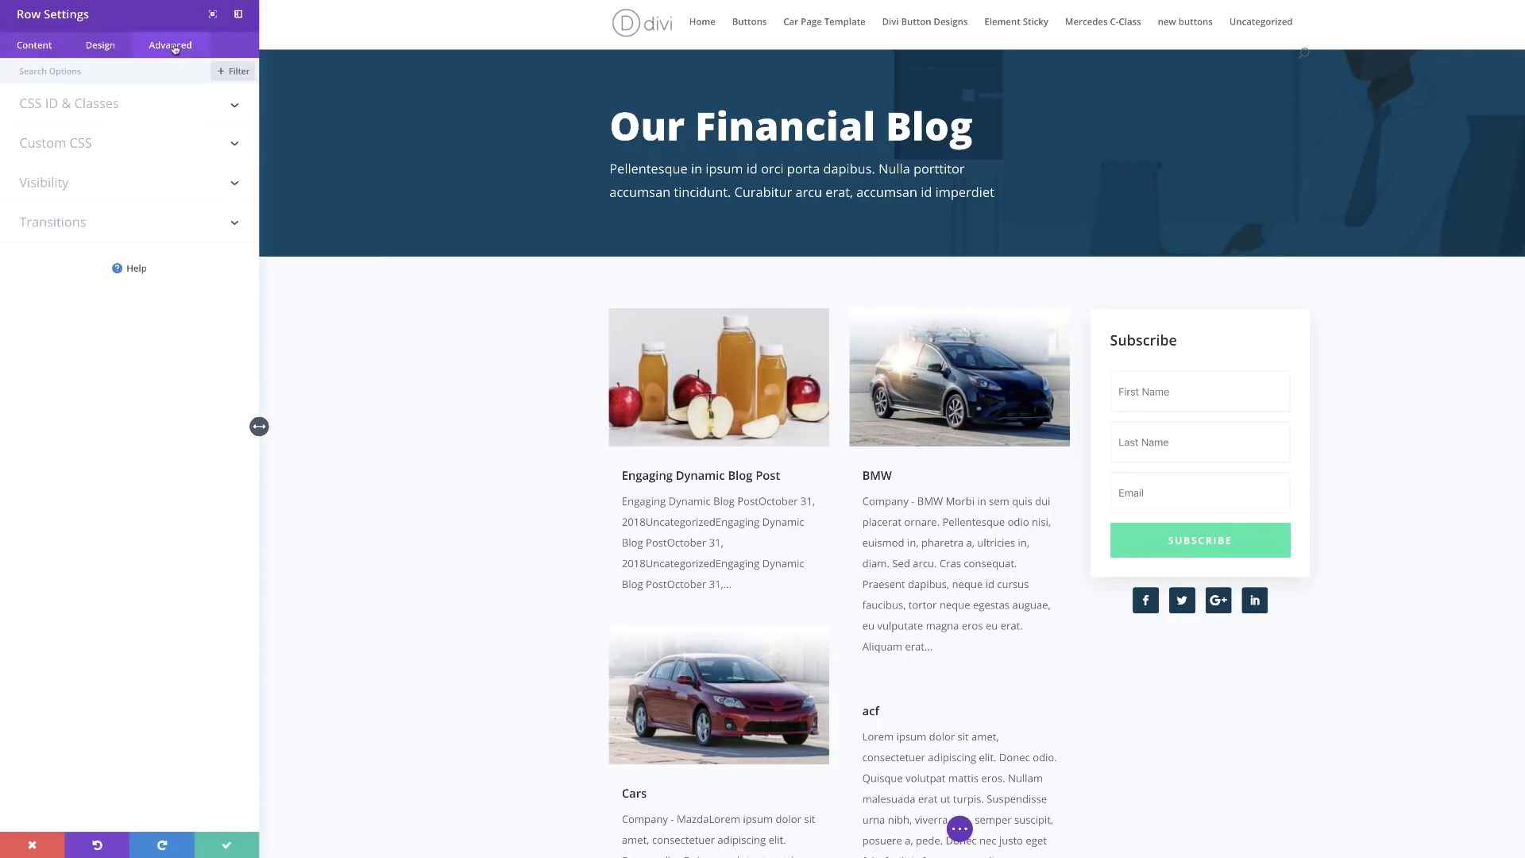
click(106, 109)
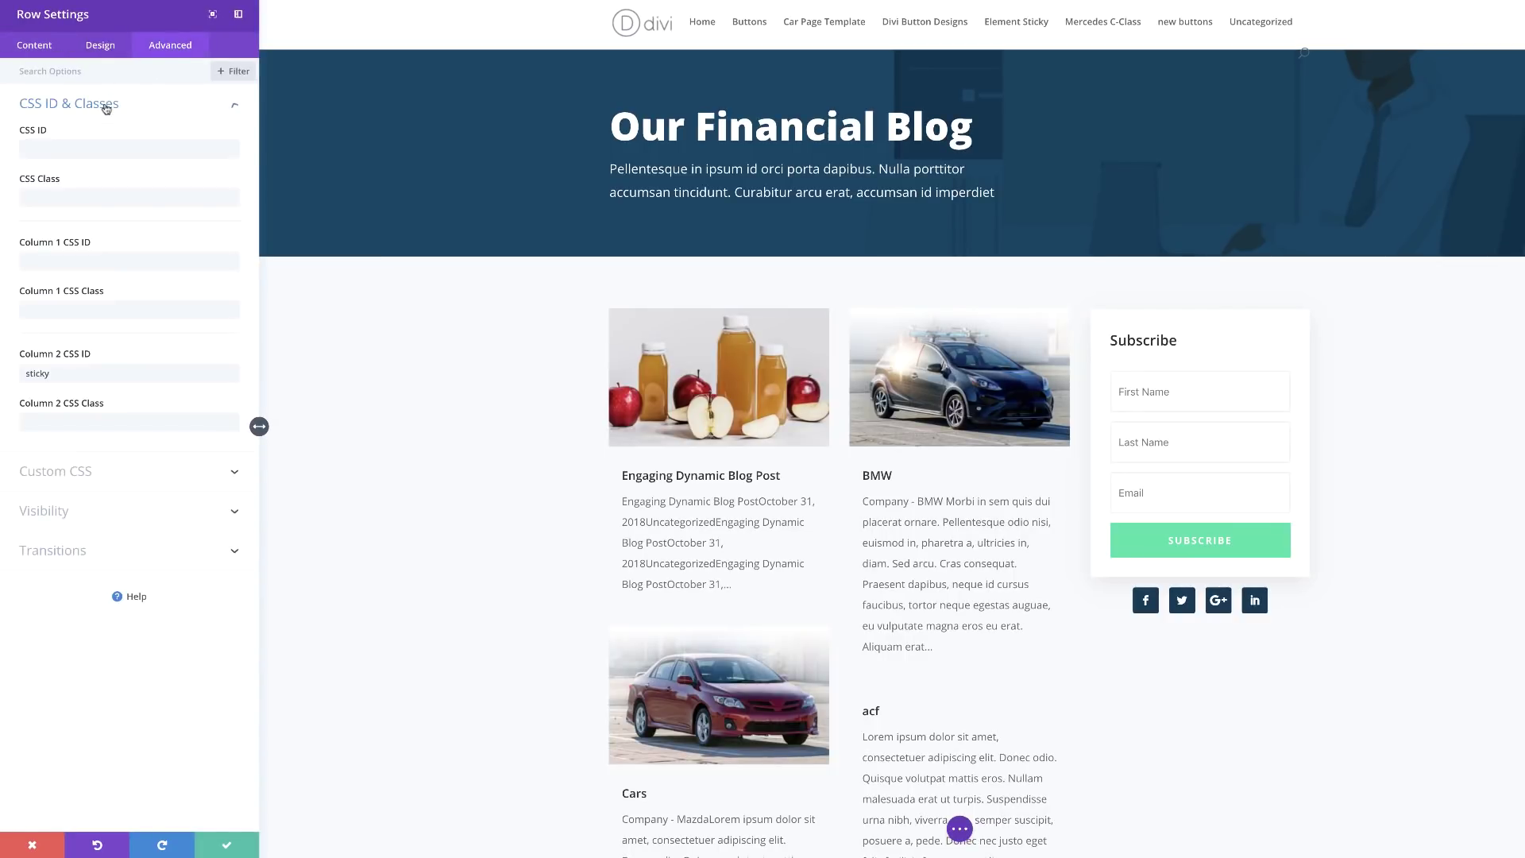
double_click(69, 377)
key(BackSpace)
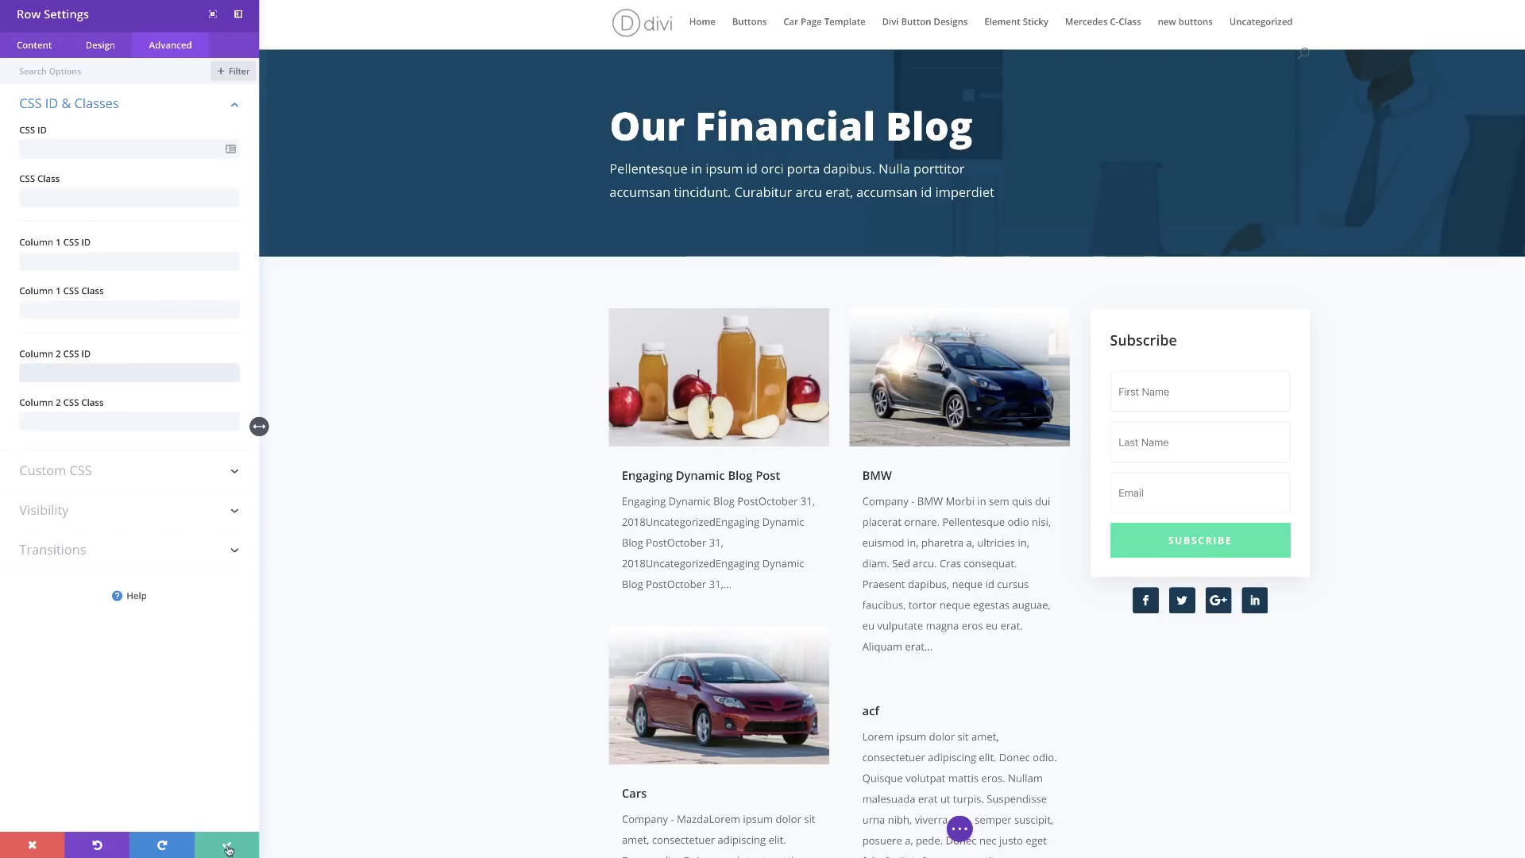
click(227, 846)
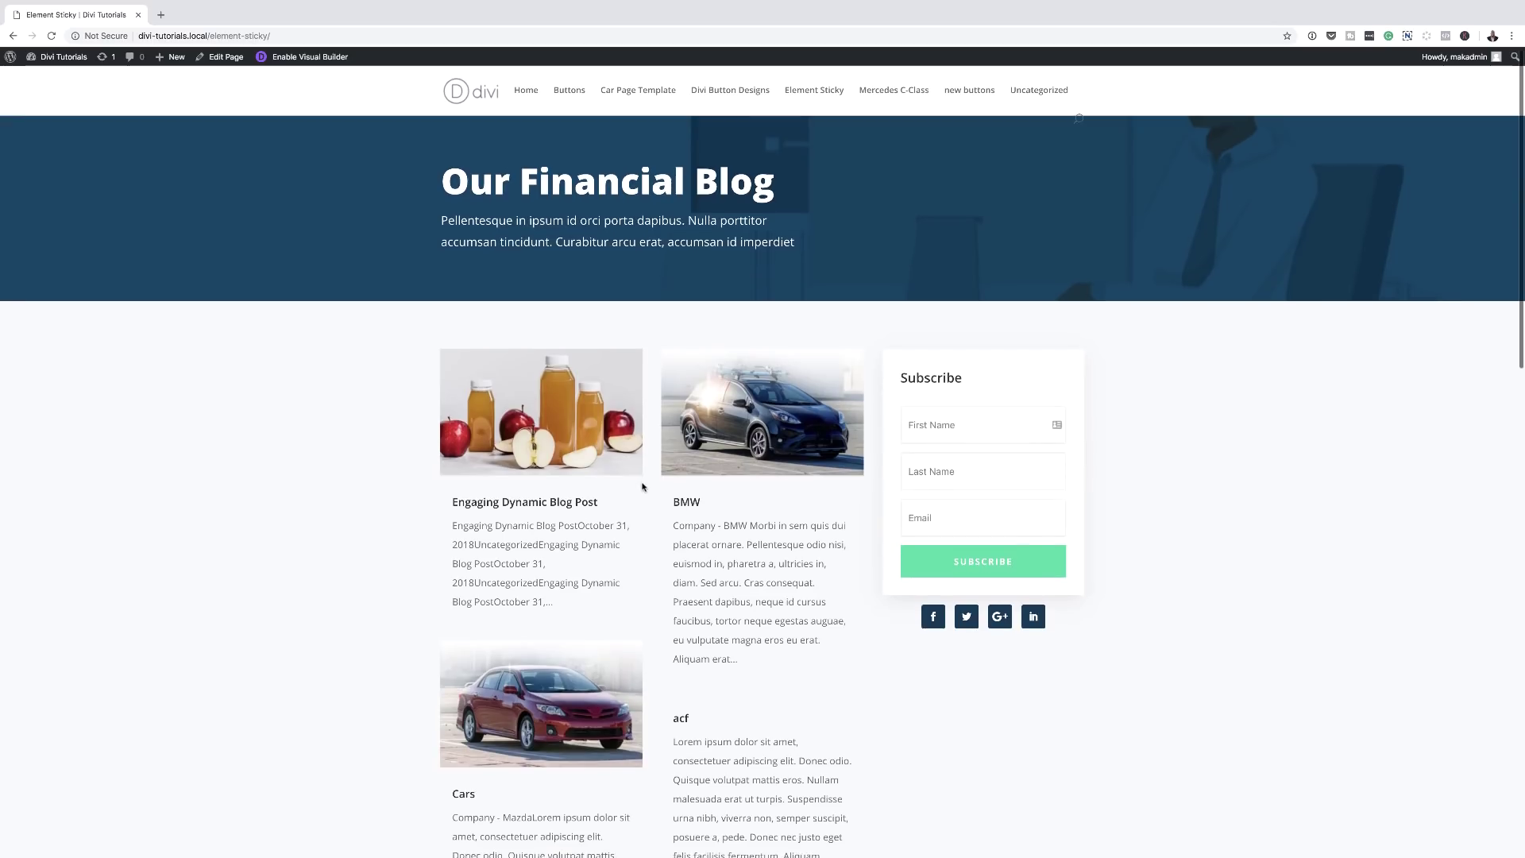
scroll(643, 485, down, 3)
scroll(643, 485, down, 10)
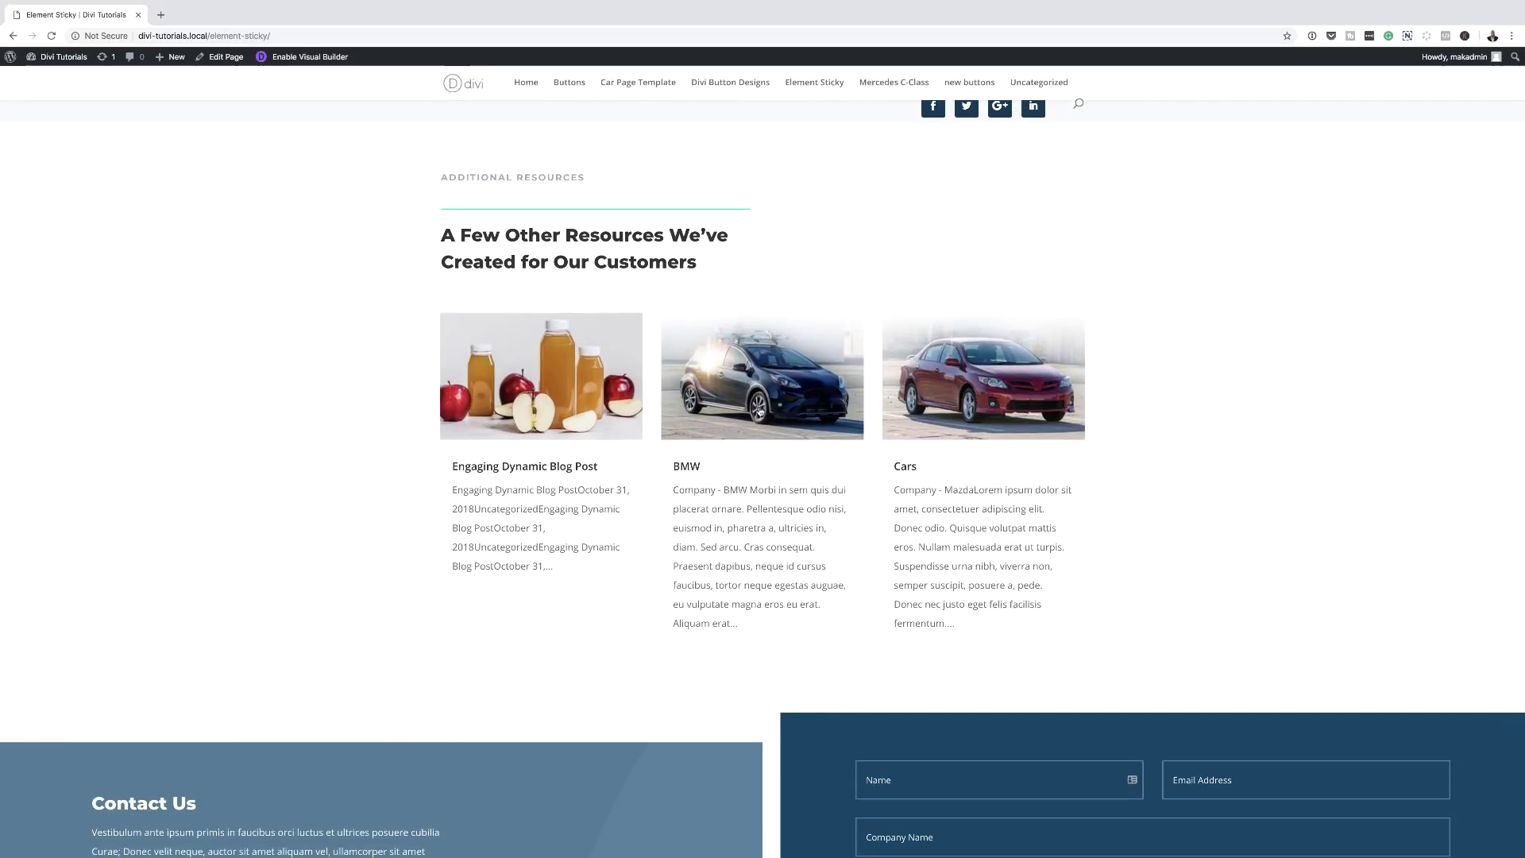
scroll(761, 413, down, 5)
scroll(759, 413, up, 6)
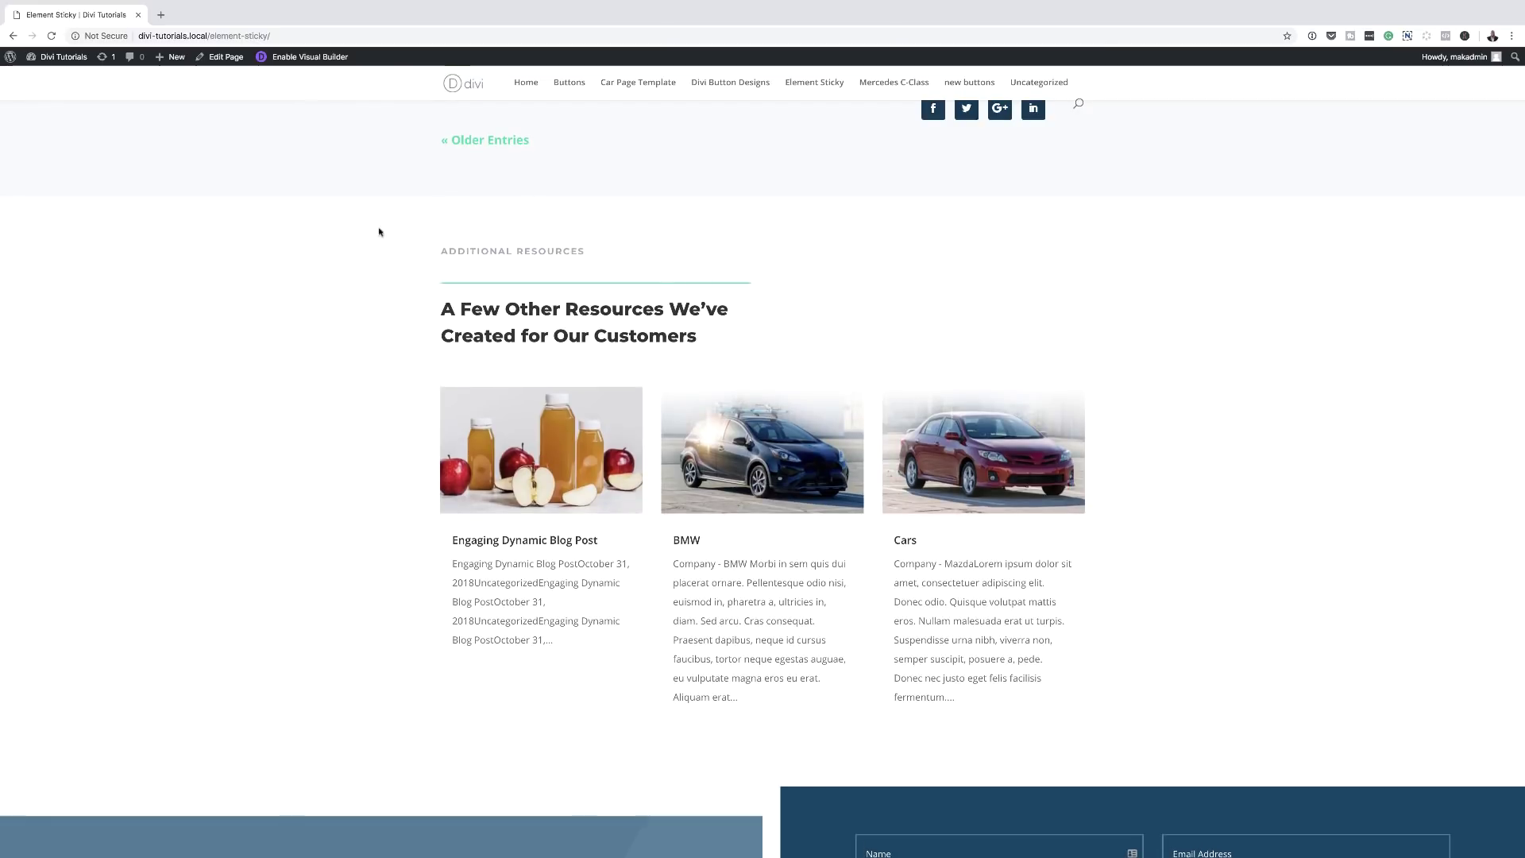
scroll(773, 339, down, 5)
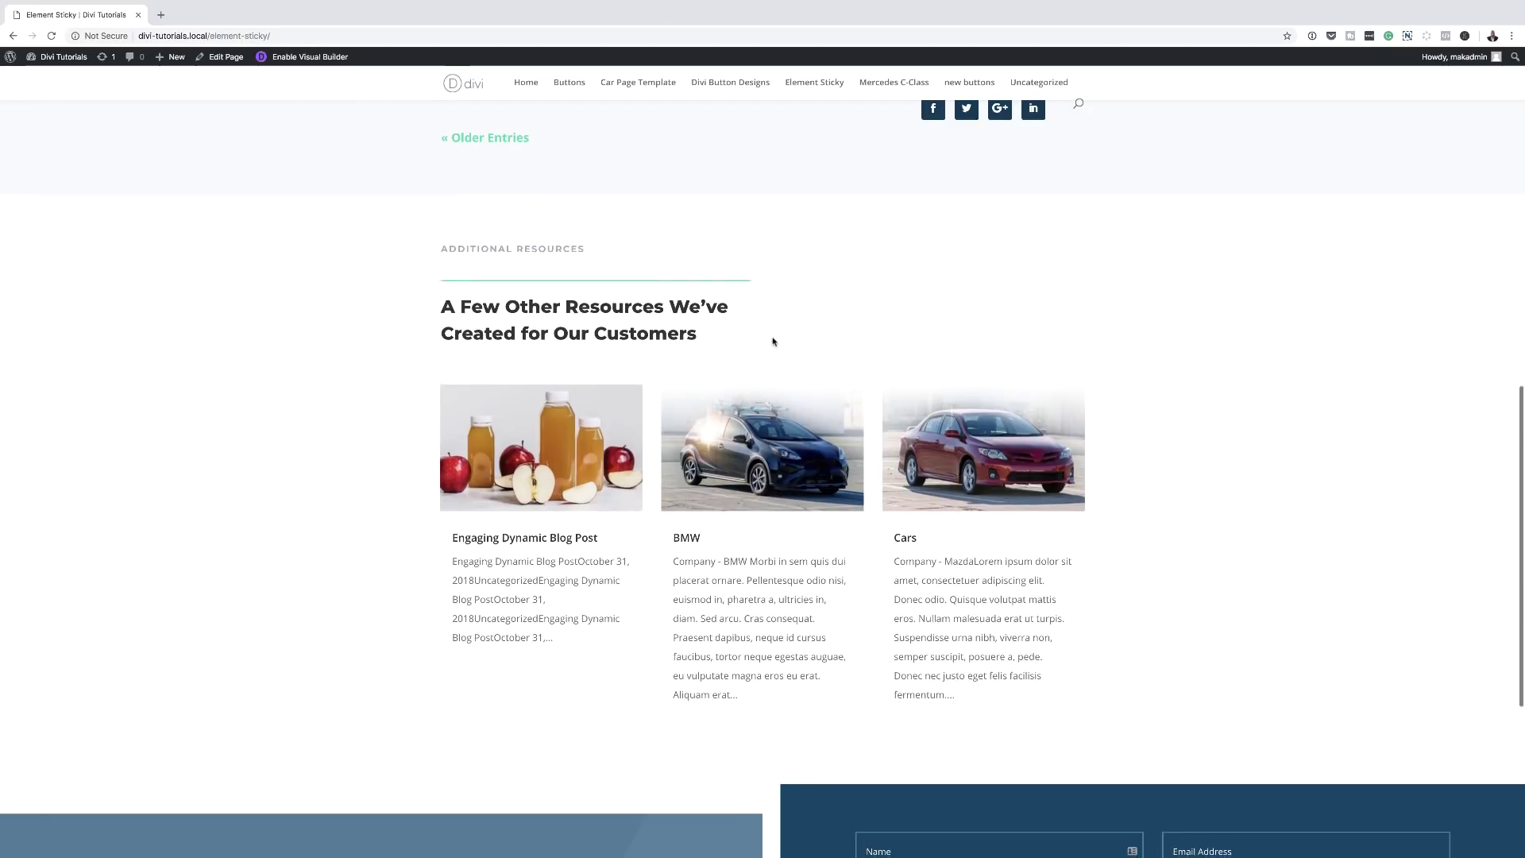
scroll(773, 342, up, 15)
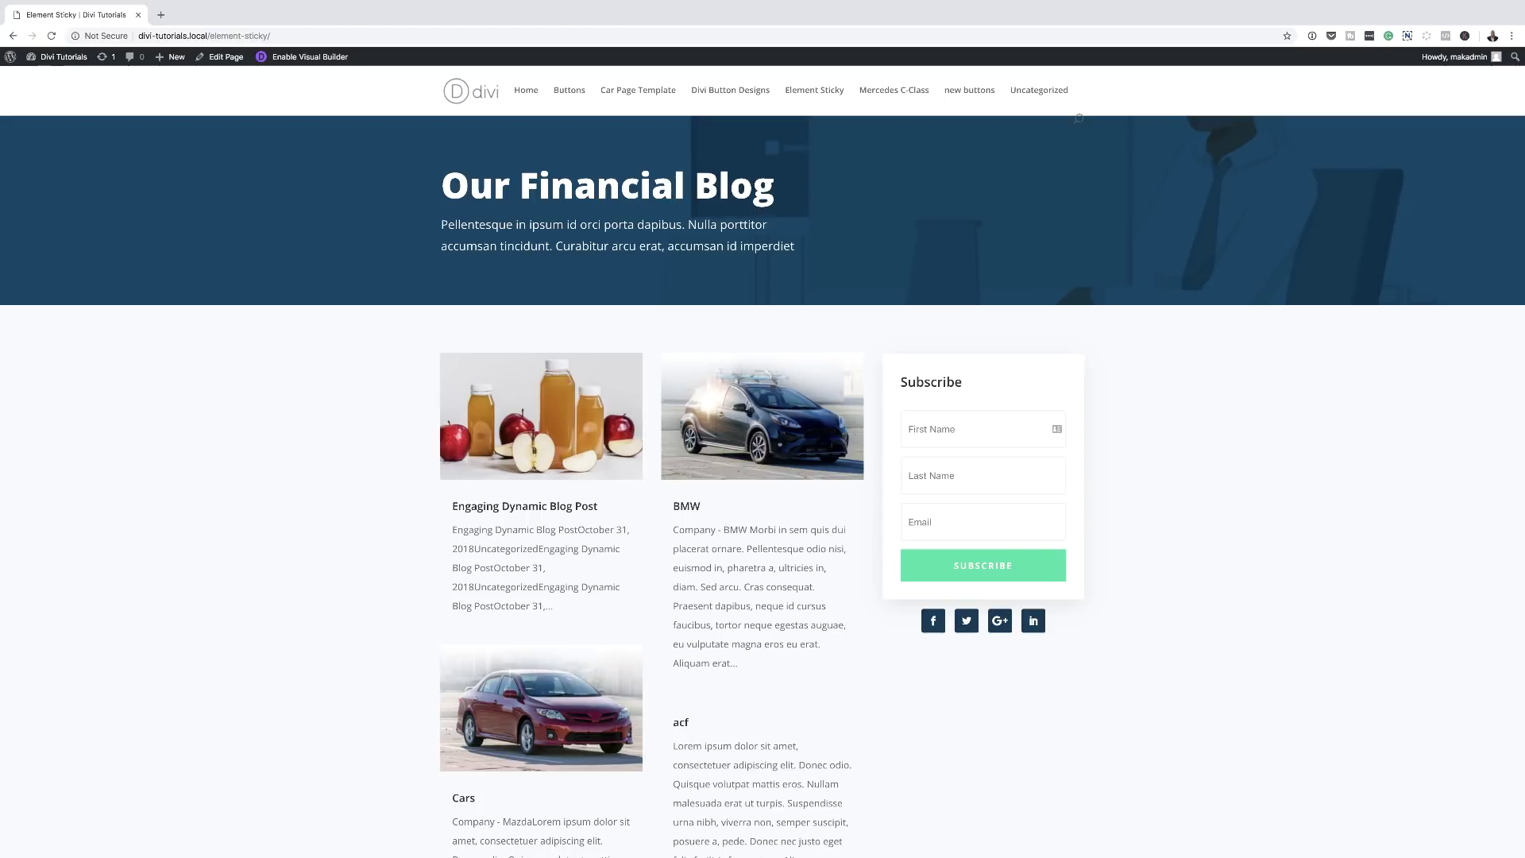
Add z-index: 99998 as the section's Main Element custom CSS and save the section settings
click(304, 58)
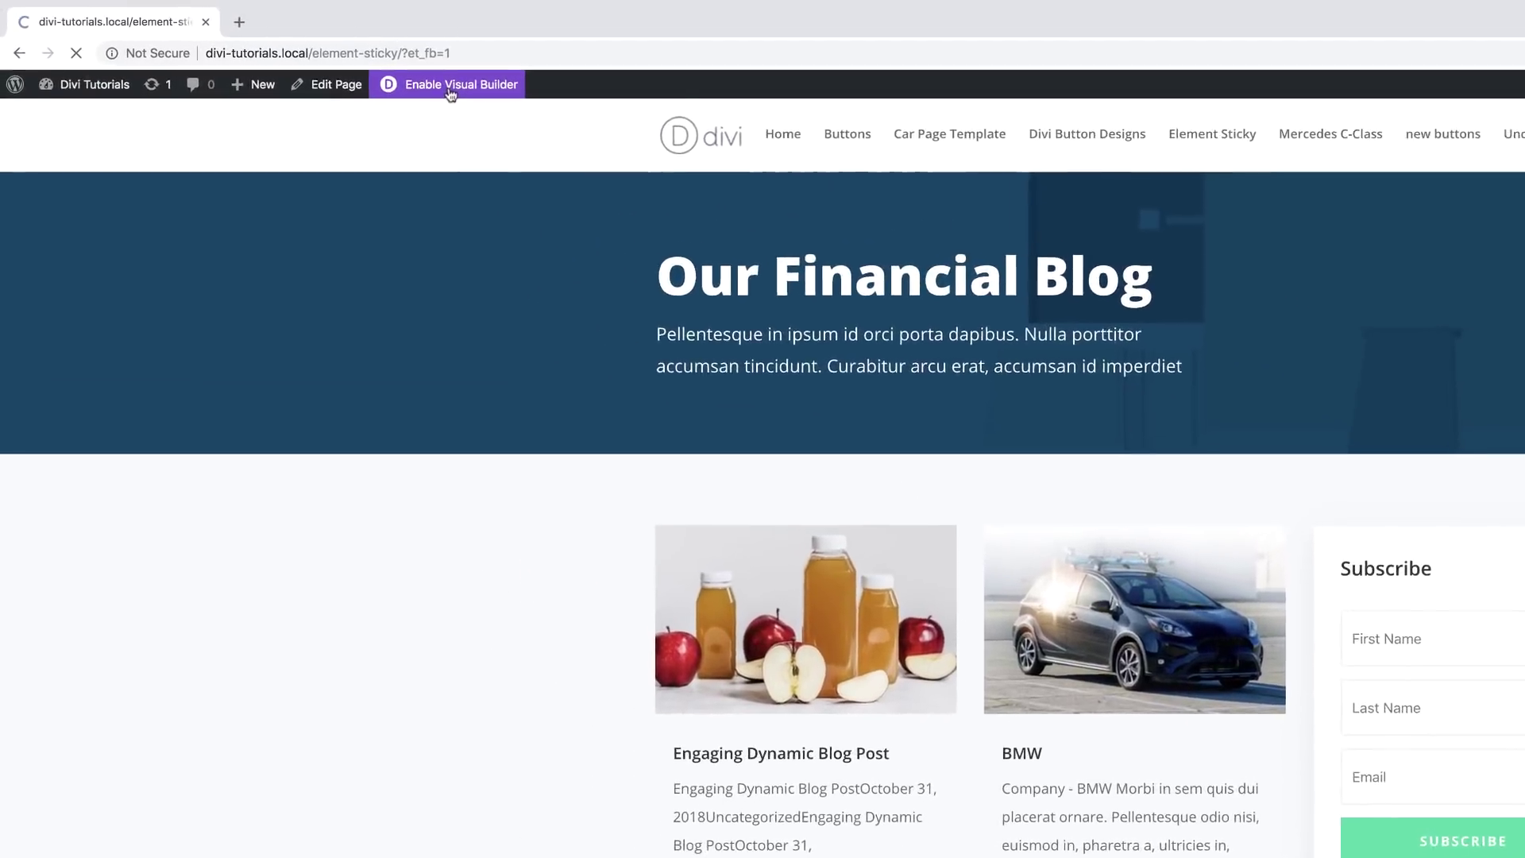
mouse_move(36, 374)
click(43, 477)
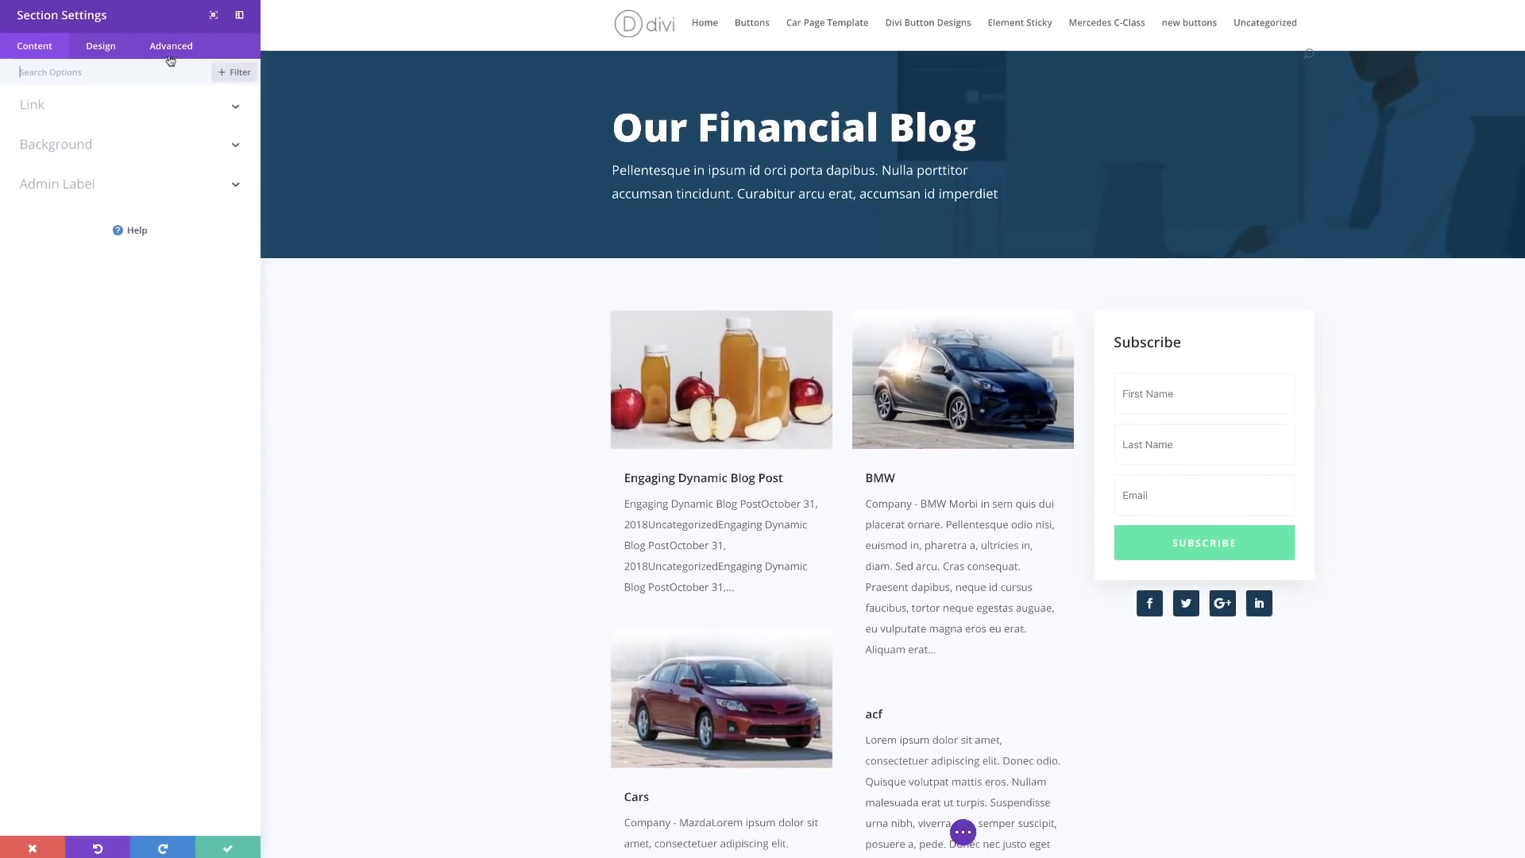
click(230, 164)
click(106, 103)
click(85, 246)
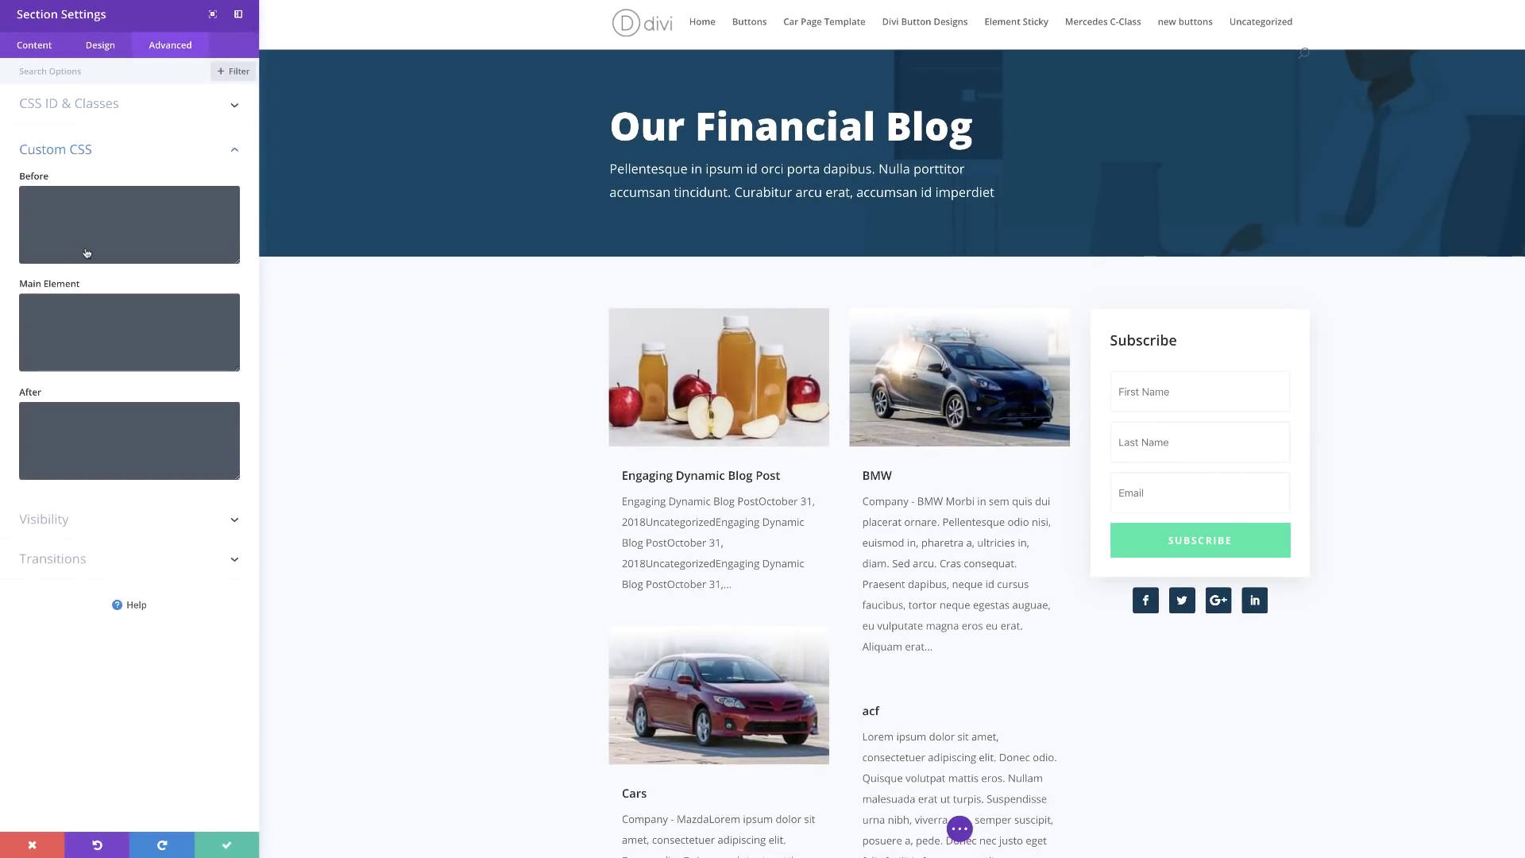
click(76, 328)
click(227, 845)
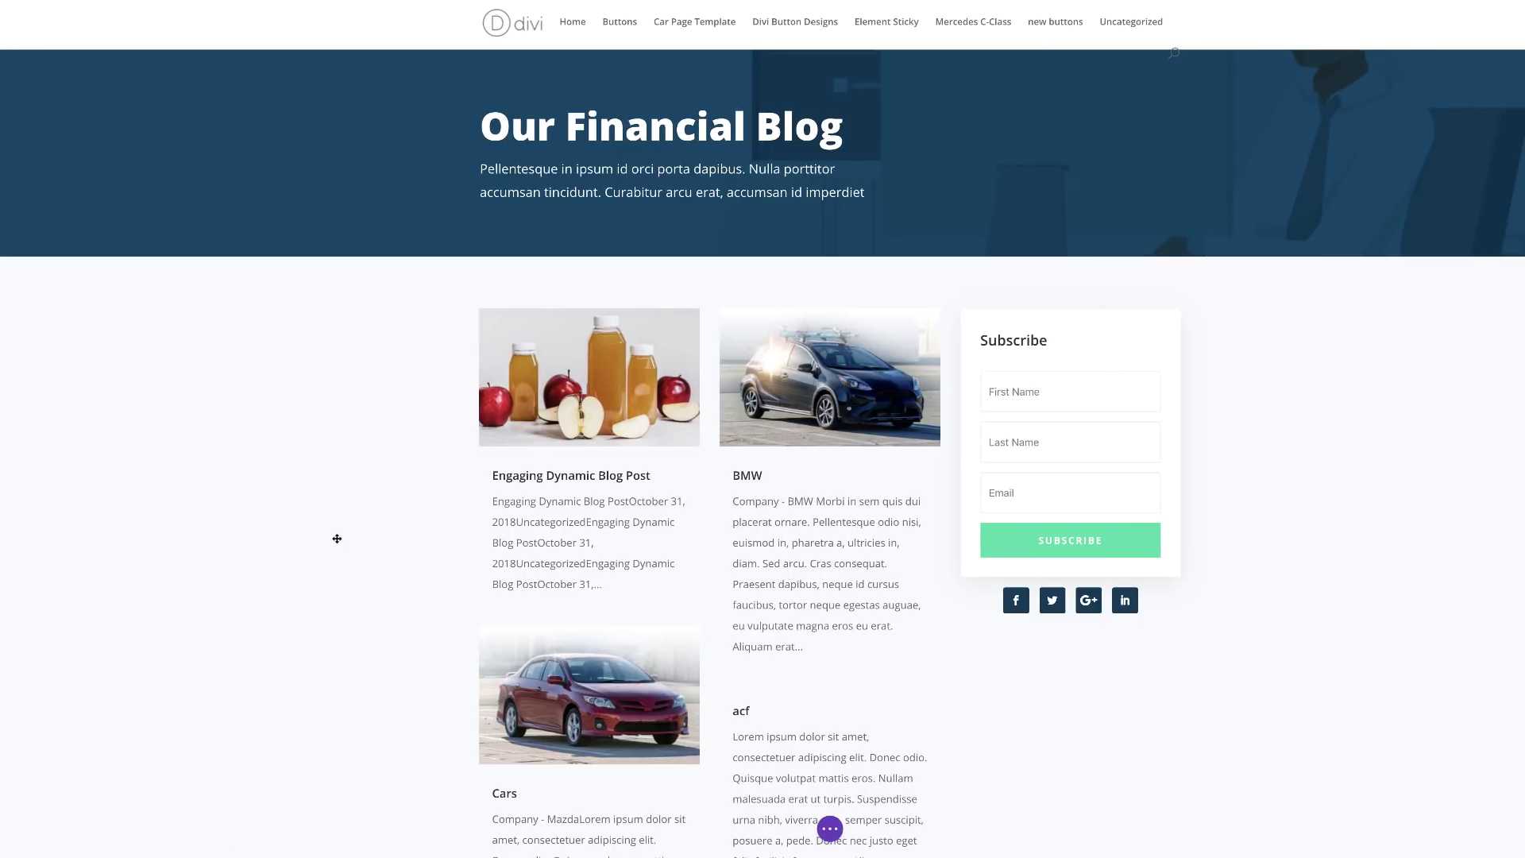
Clear the 'stop' CSS ID from the Additional Resources section's advanced settings
scroll(647, 482, down, 8)
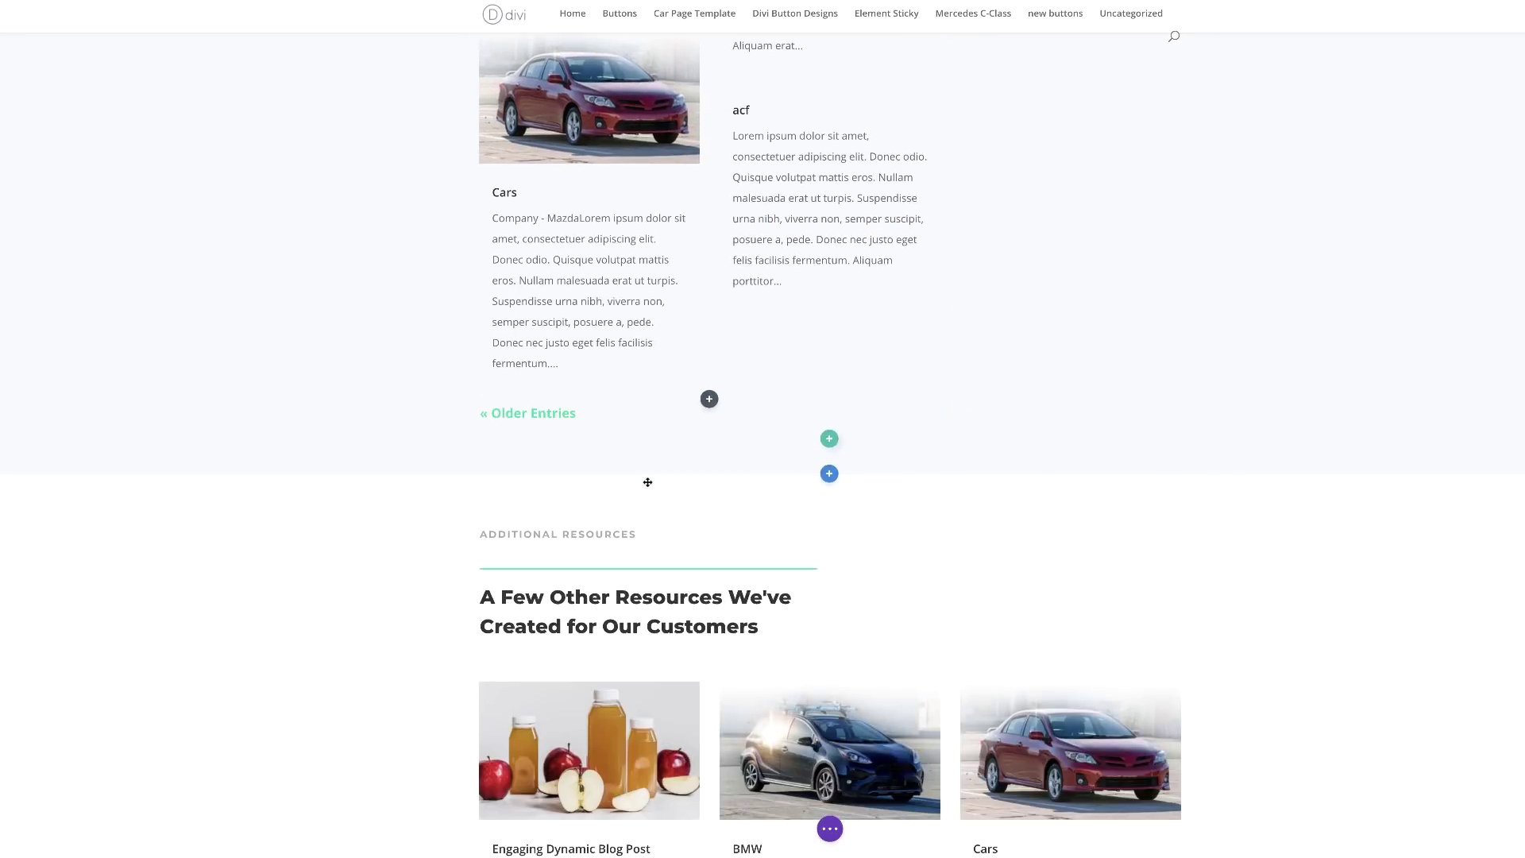
scroll(647, 469, down, 4)
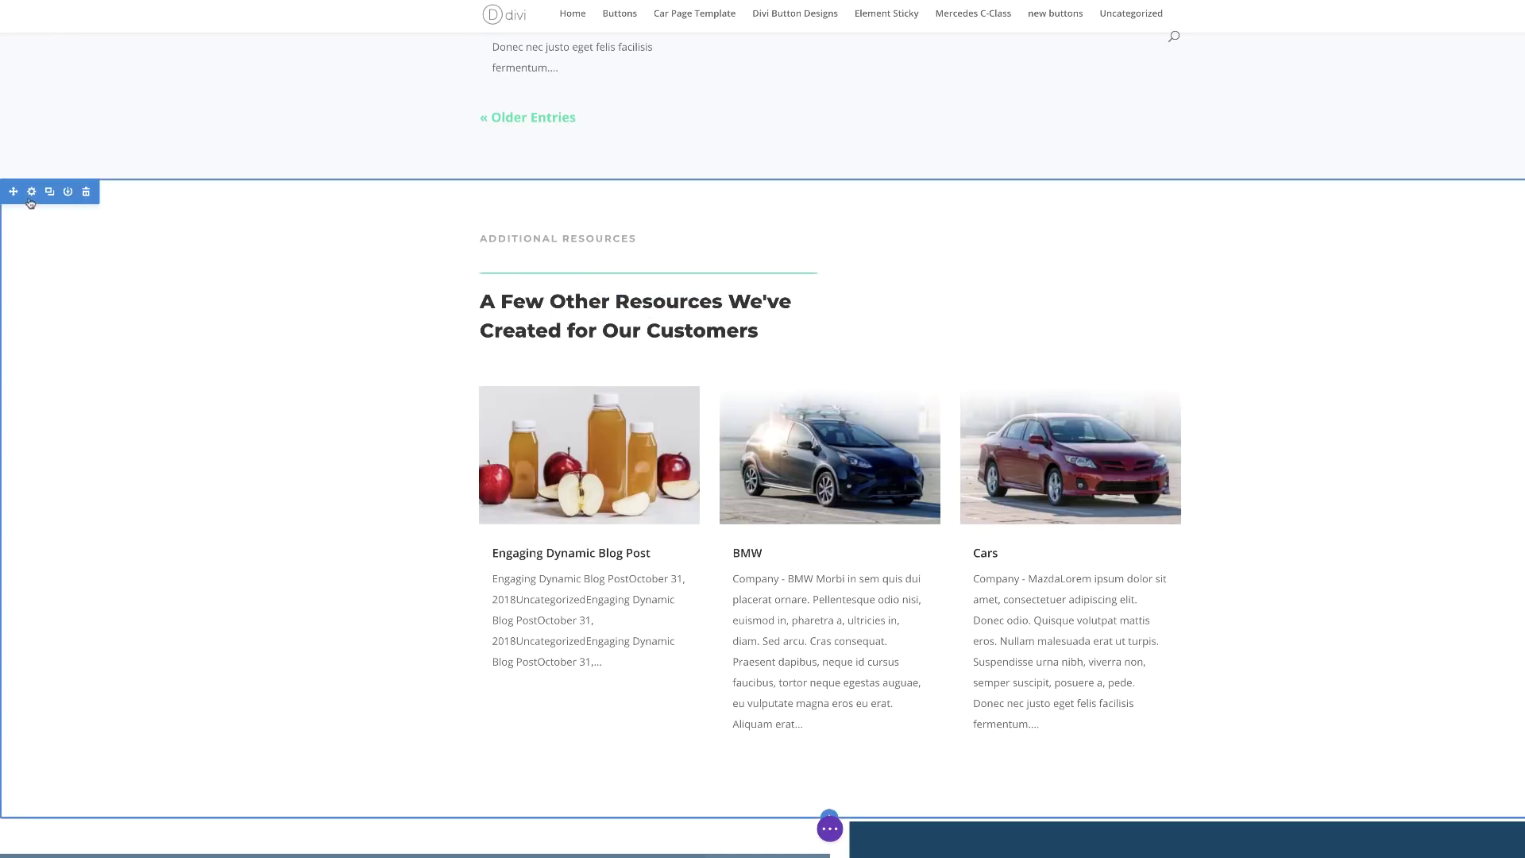
click(32, 193)
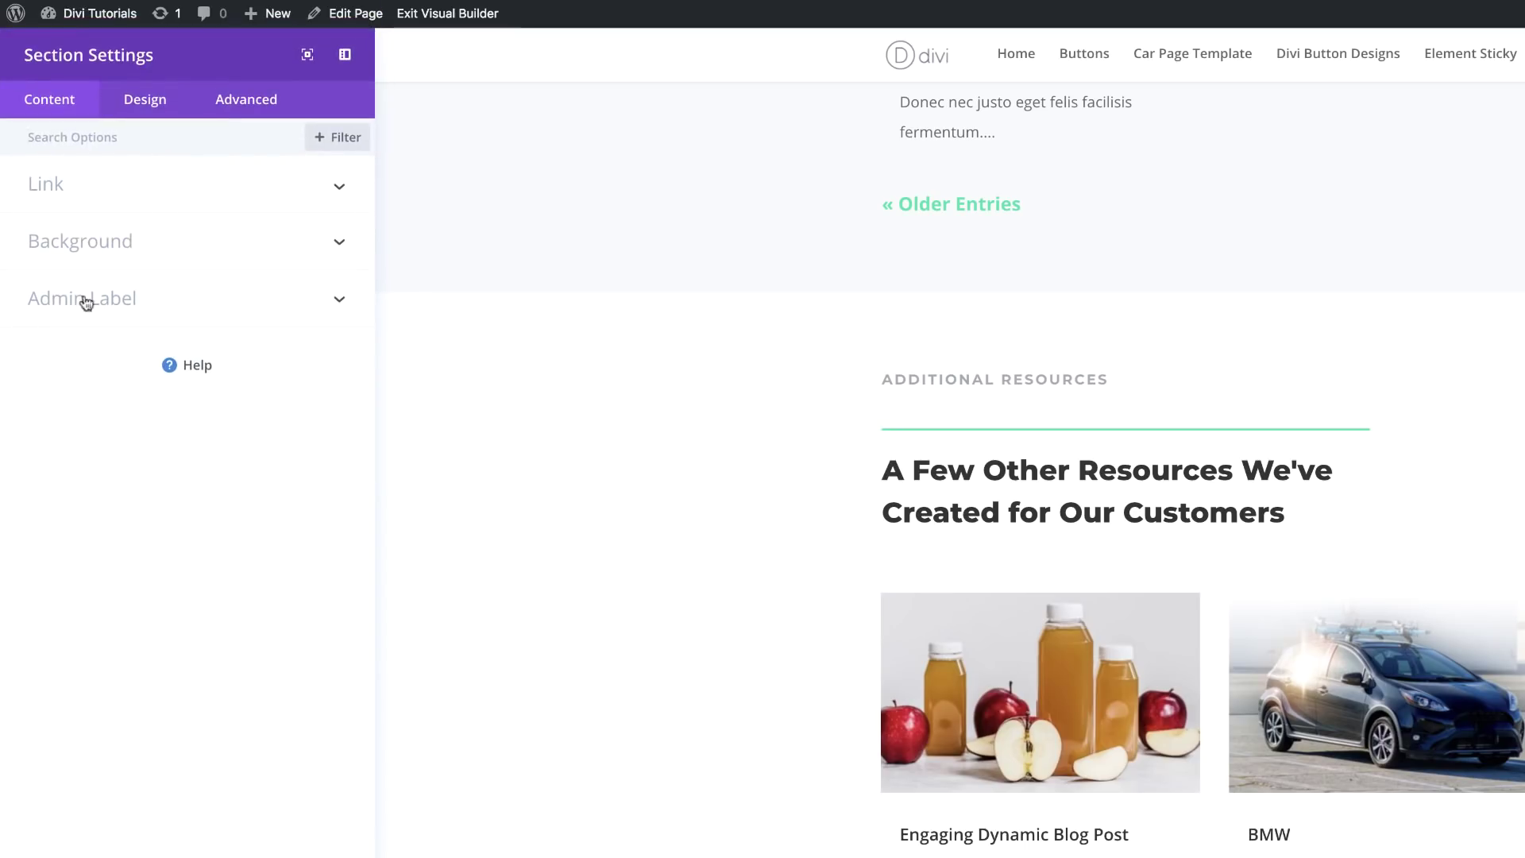
click(265, 105)
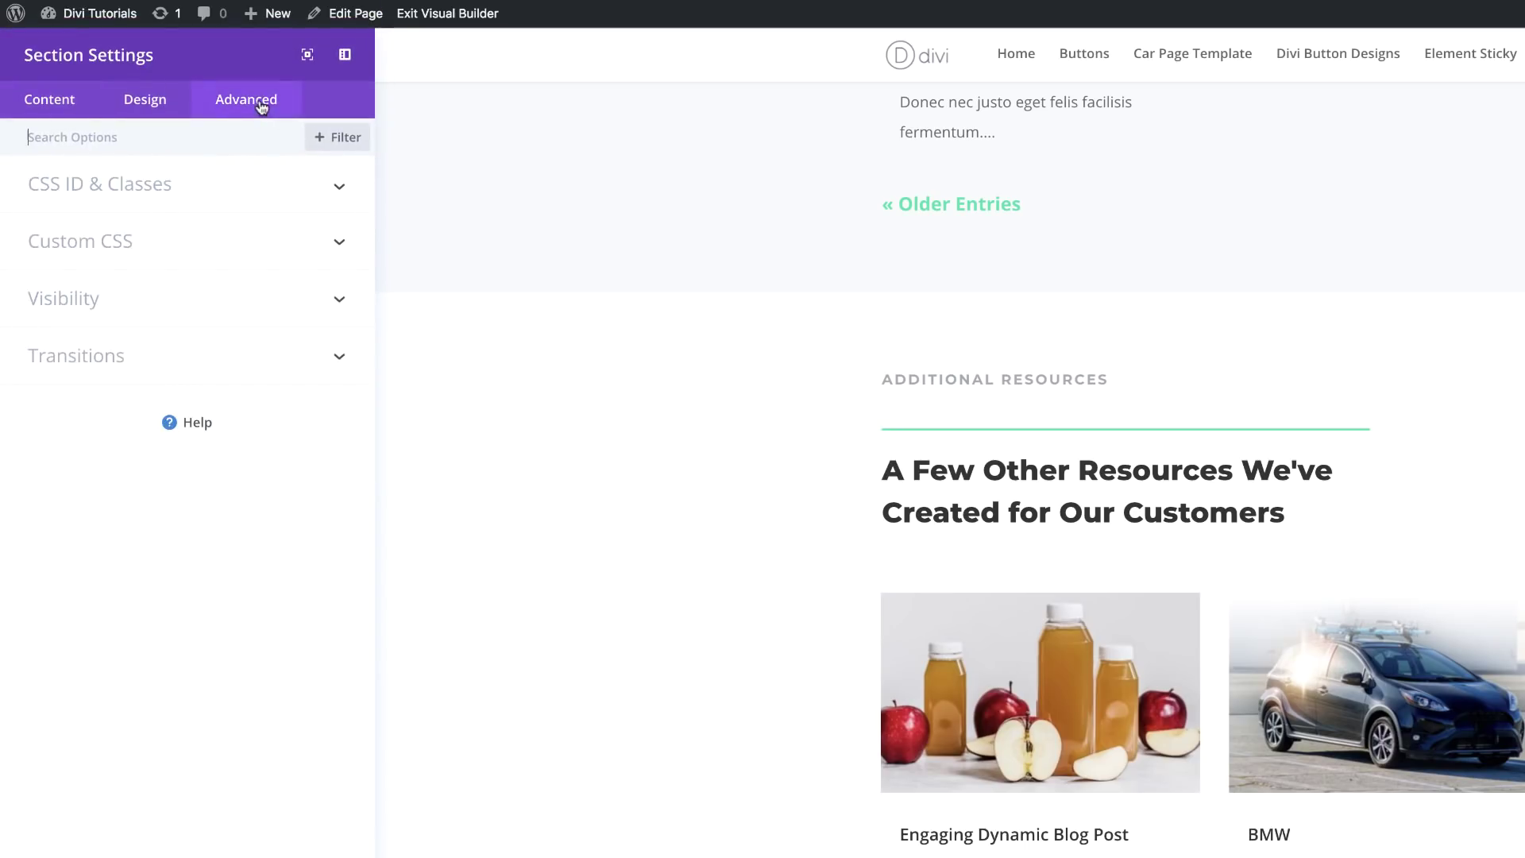
click(152, 189)
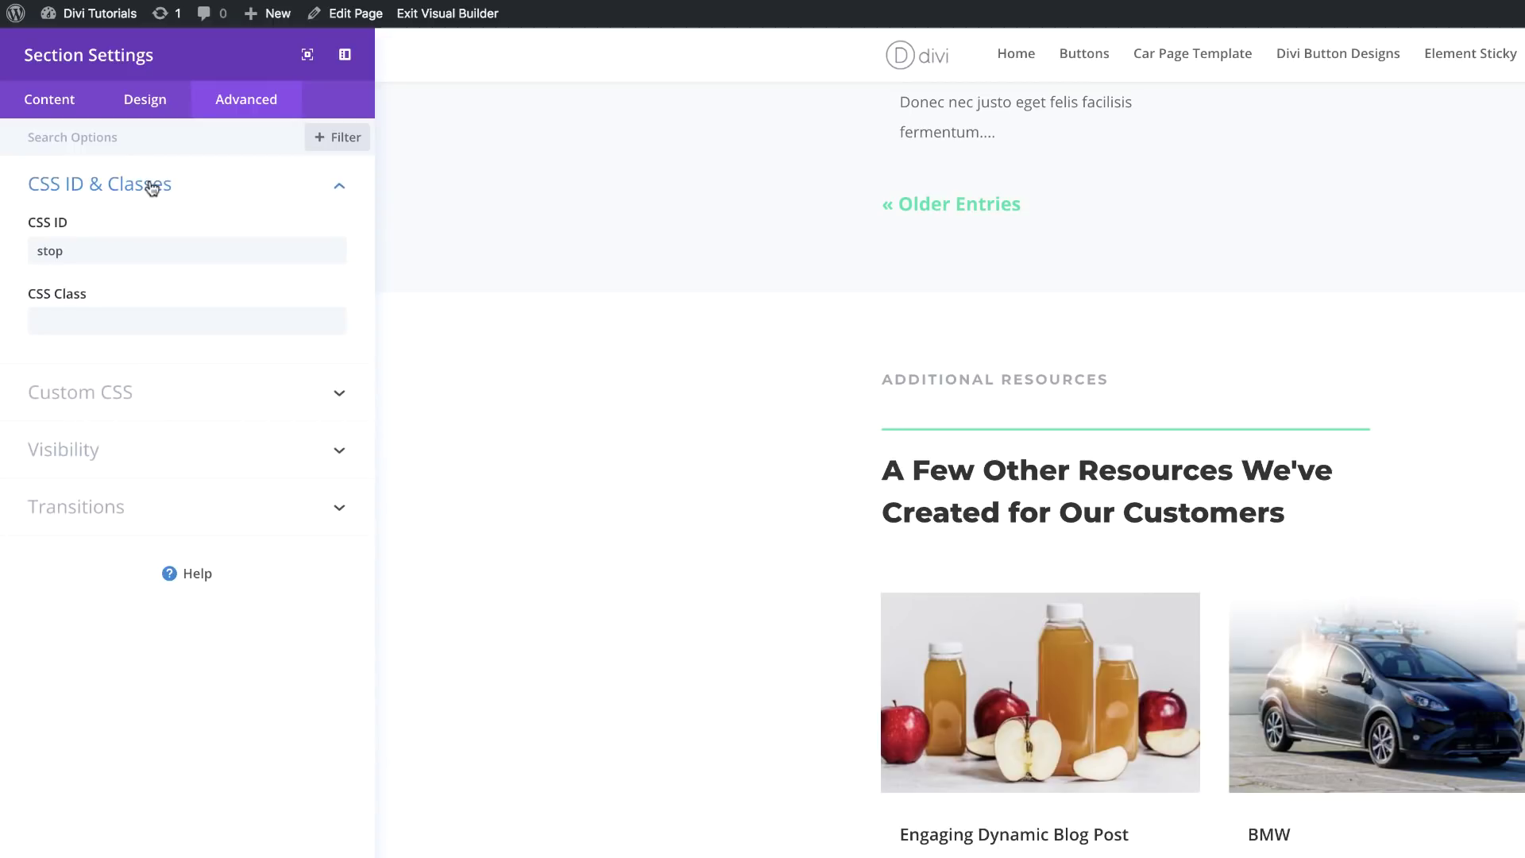
double_click(78, 253)
key(BackSpace)
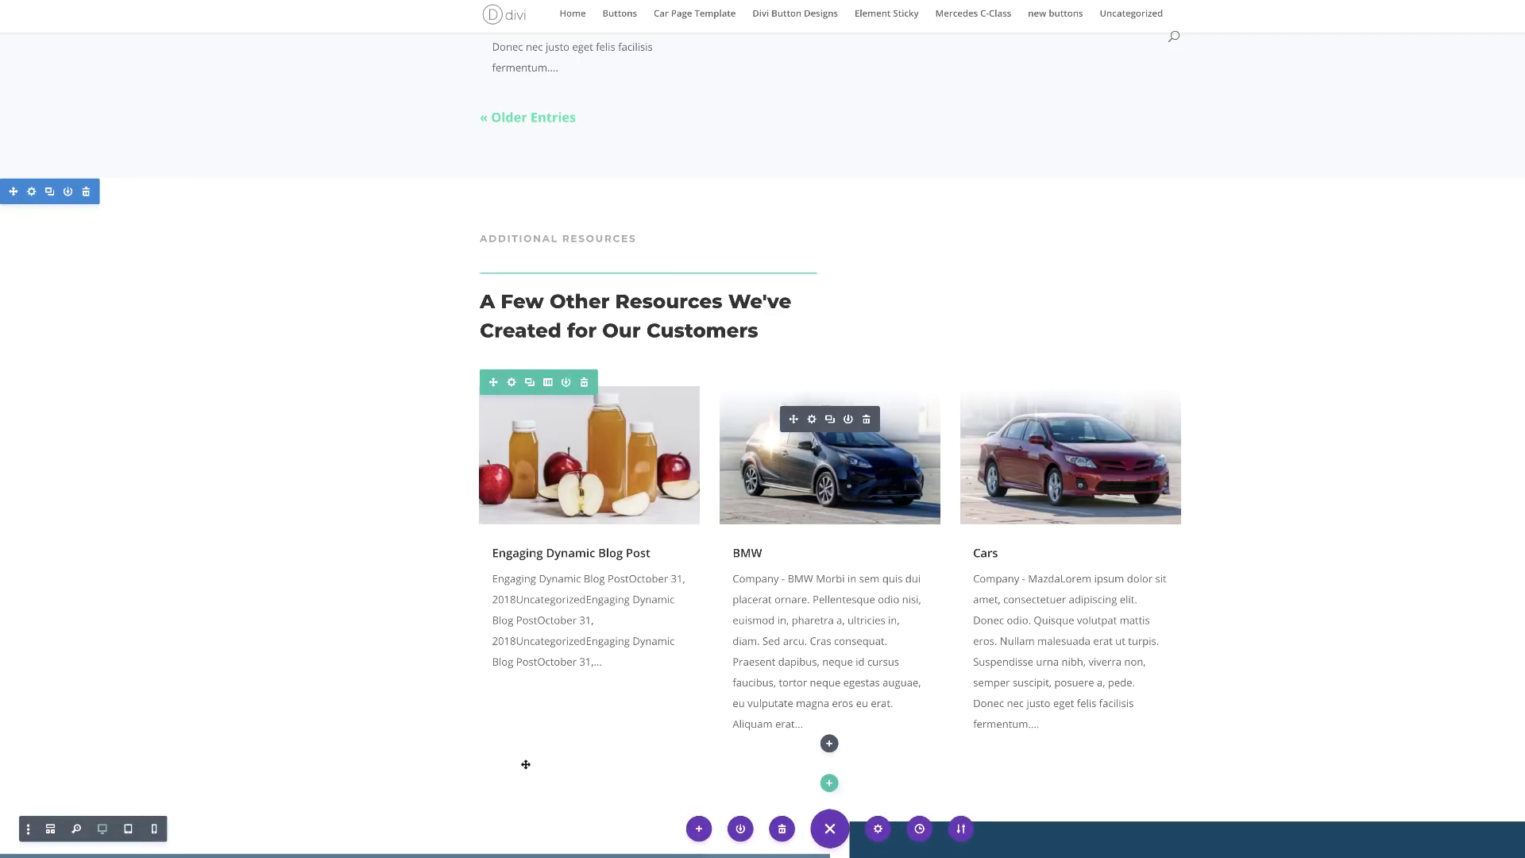
scroll(431, 517, up, 3)
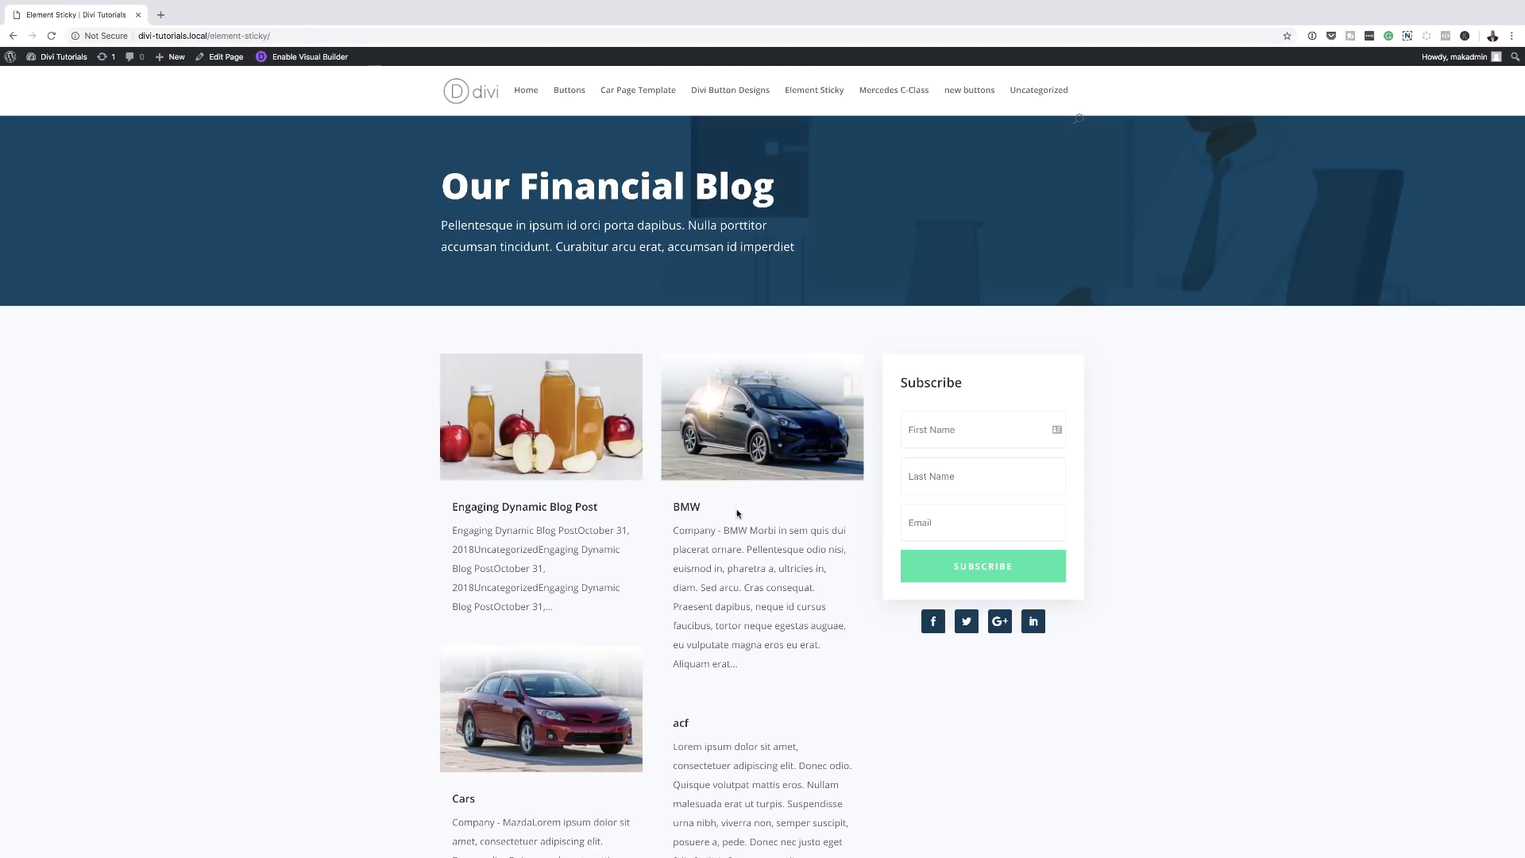
scroll(737, 513, down, 5)
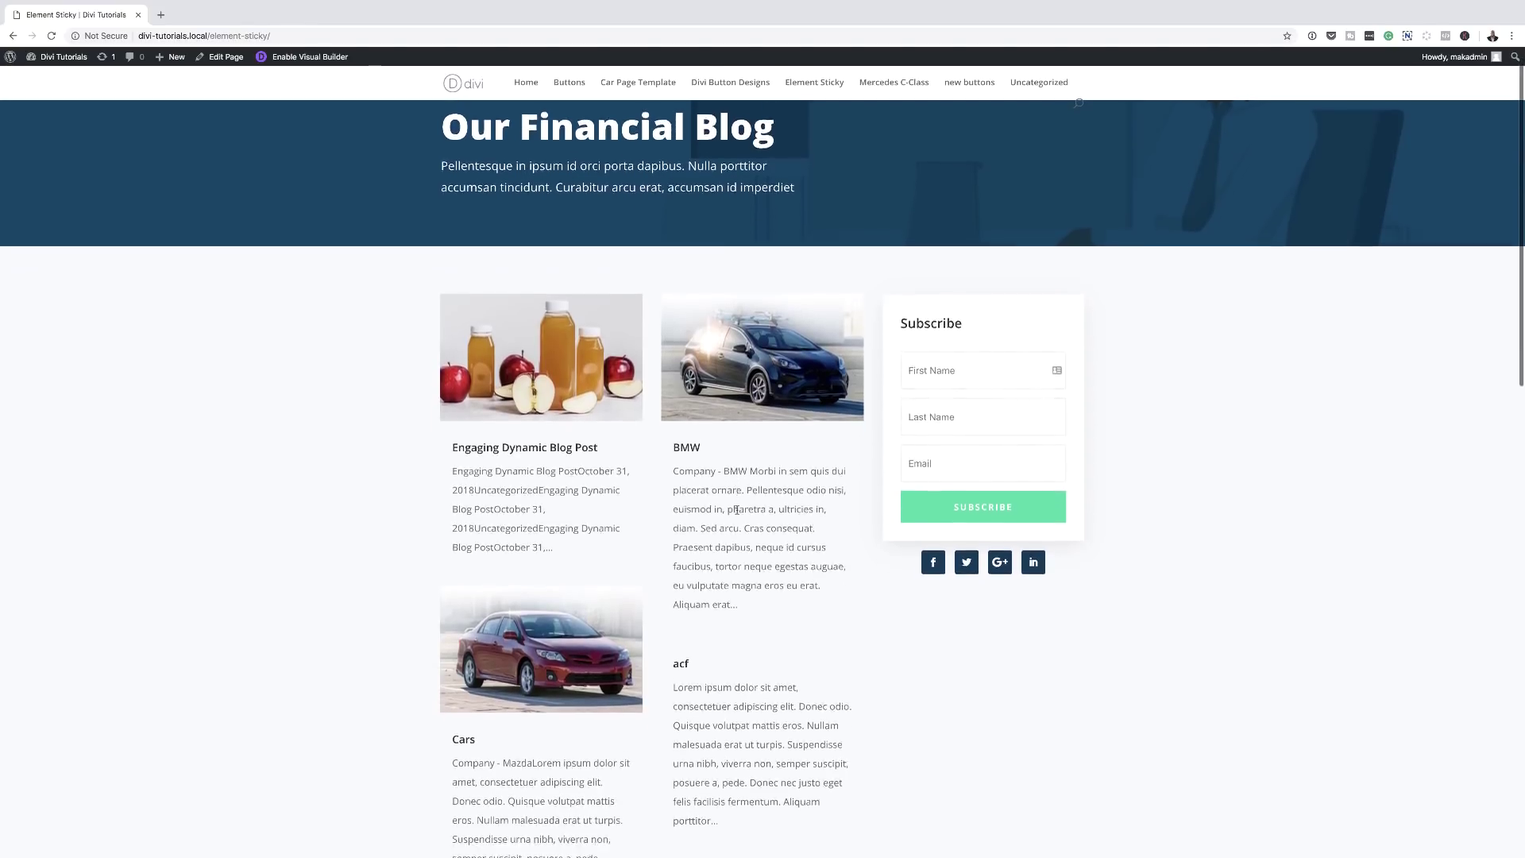
scroll(737, 513, down, 7)
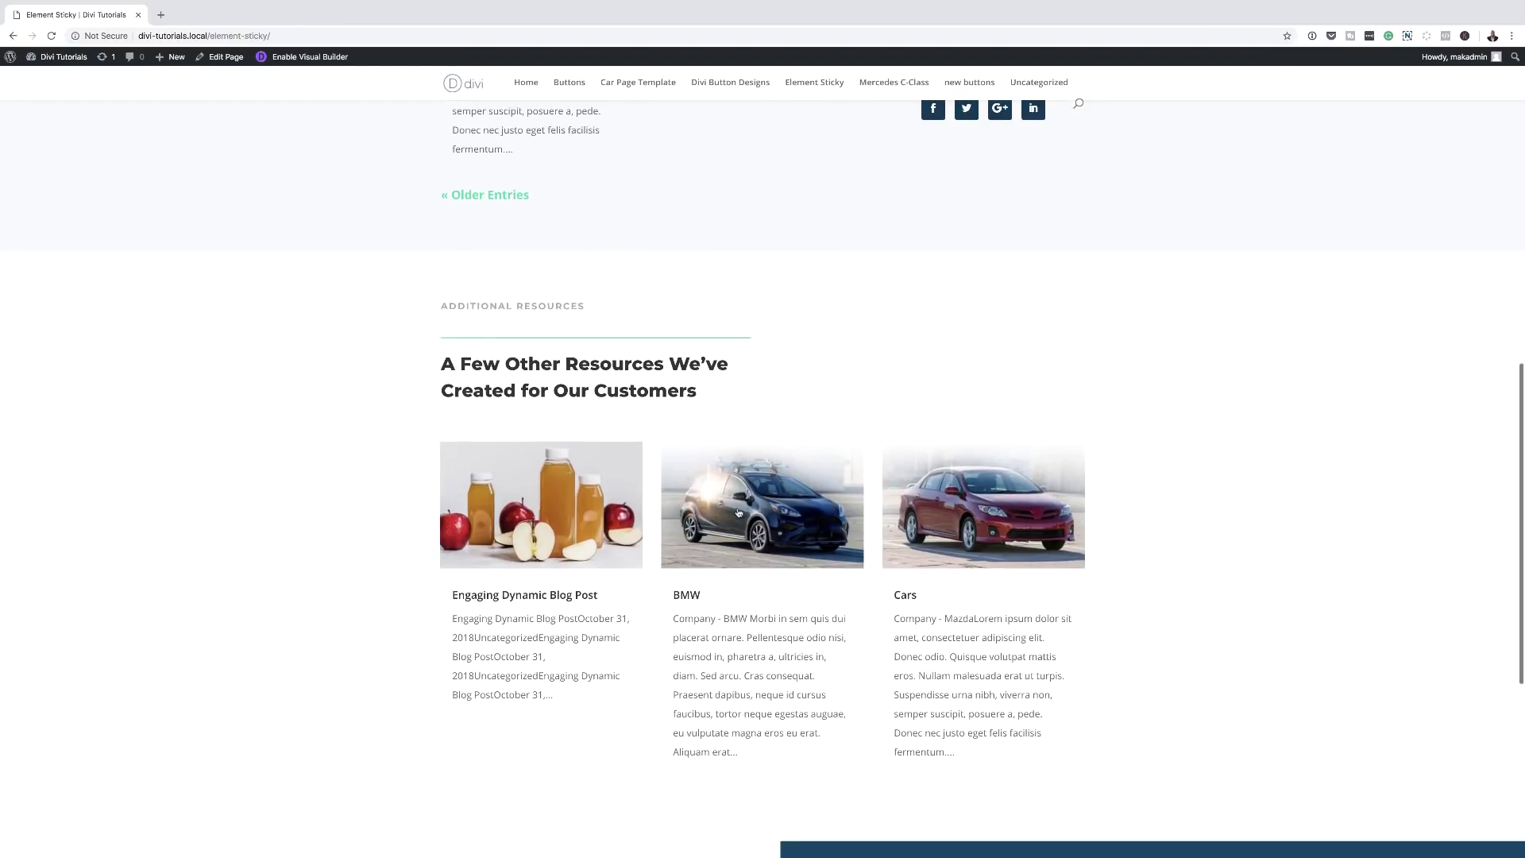
scroll(737, 513, down, 4)
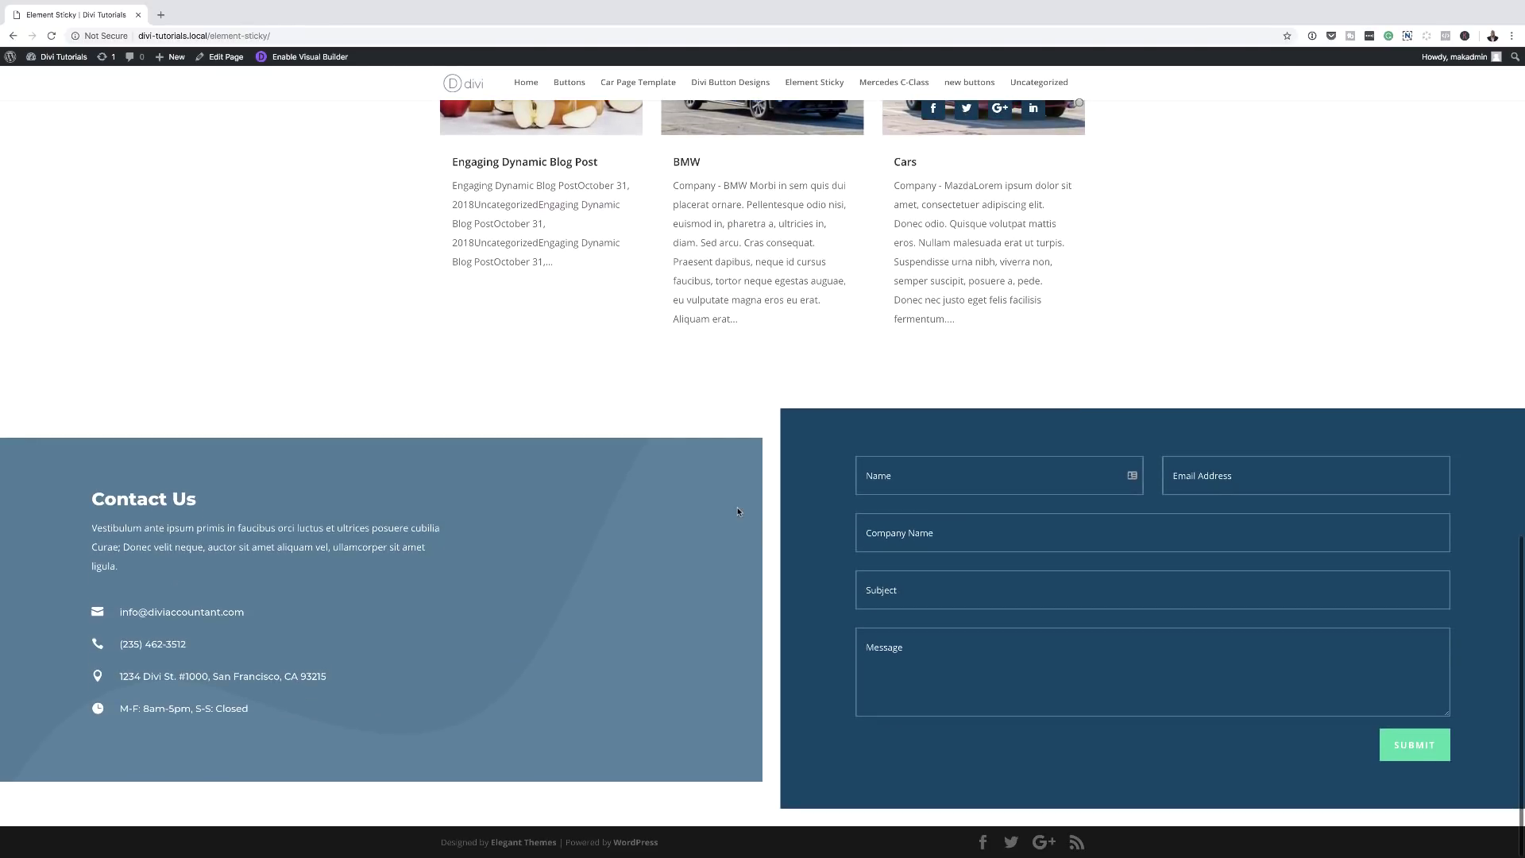
scroll(737, 511, up, 15)
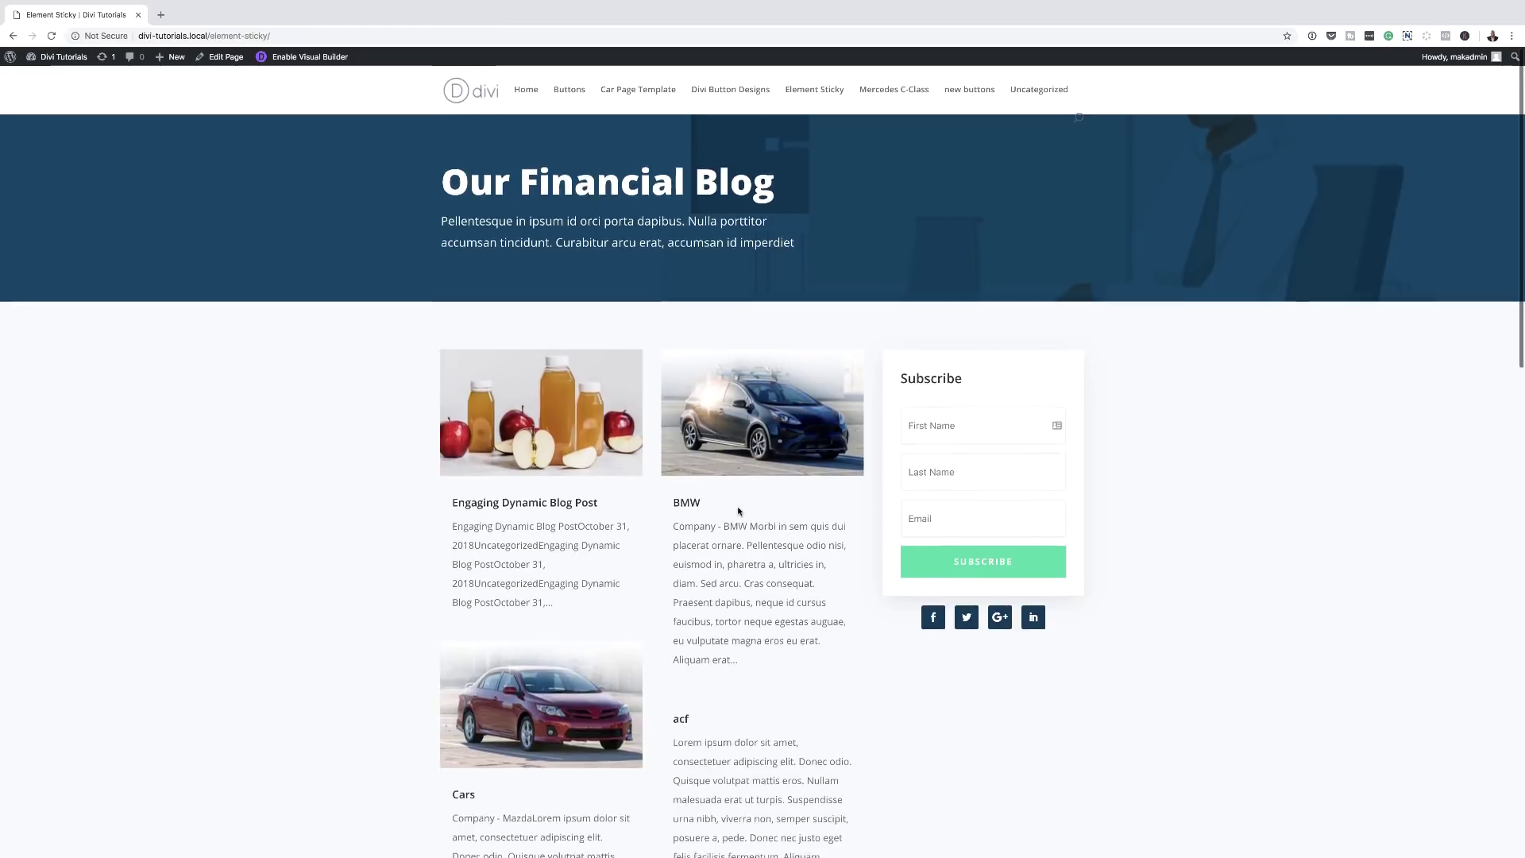
scroll(737, 511, down, 7)
scroll(738, 510, down, 10)
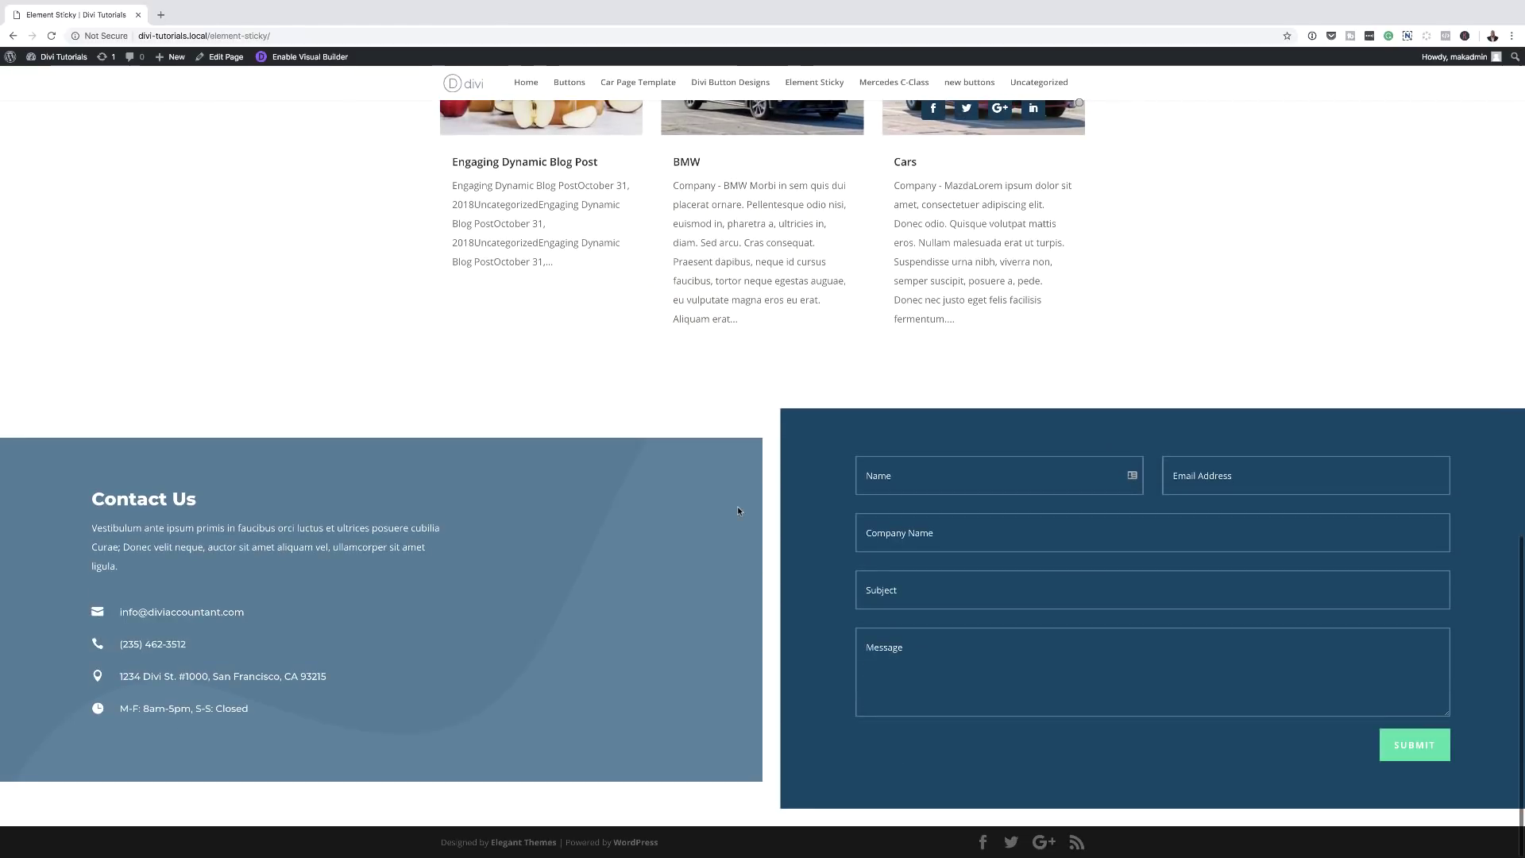